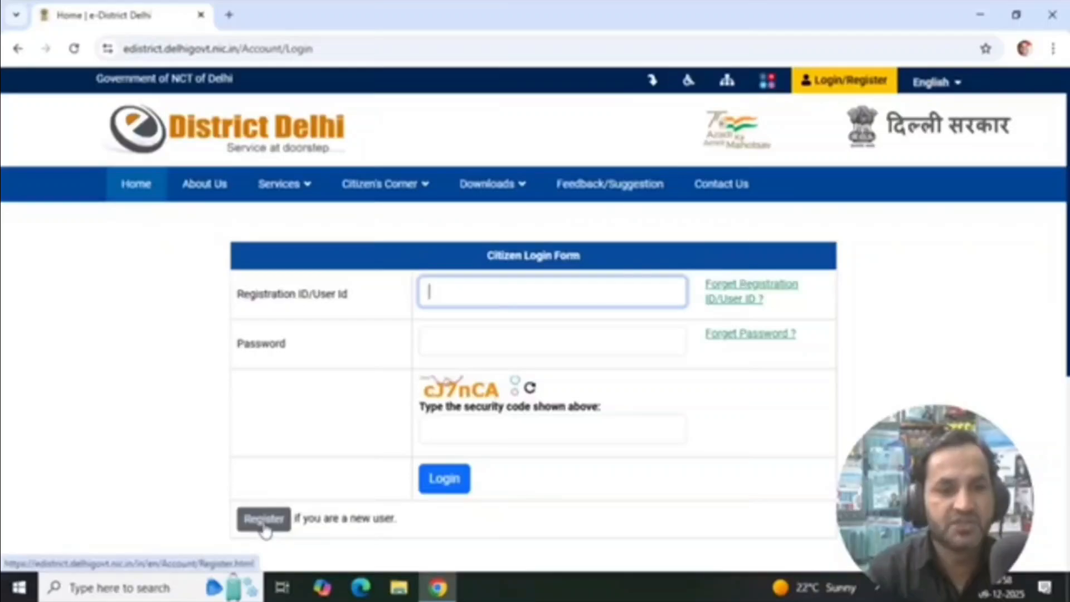
# Open the new citizen registration form and choose Aadhaar Card as the document type
pyautogui.click(265, 524)
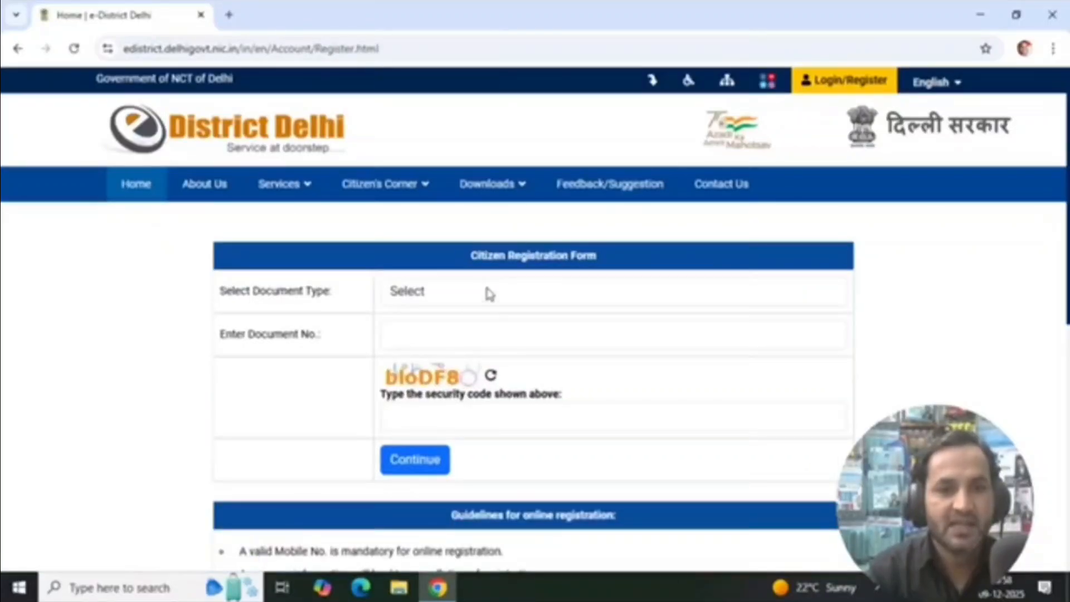
pyautogui.click(489, 294)
pyautogui.click(412, 338)
pyautogui.click(399, 332)
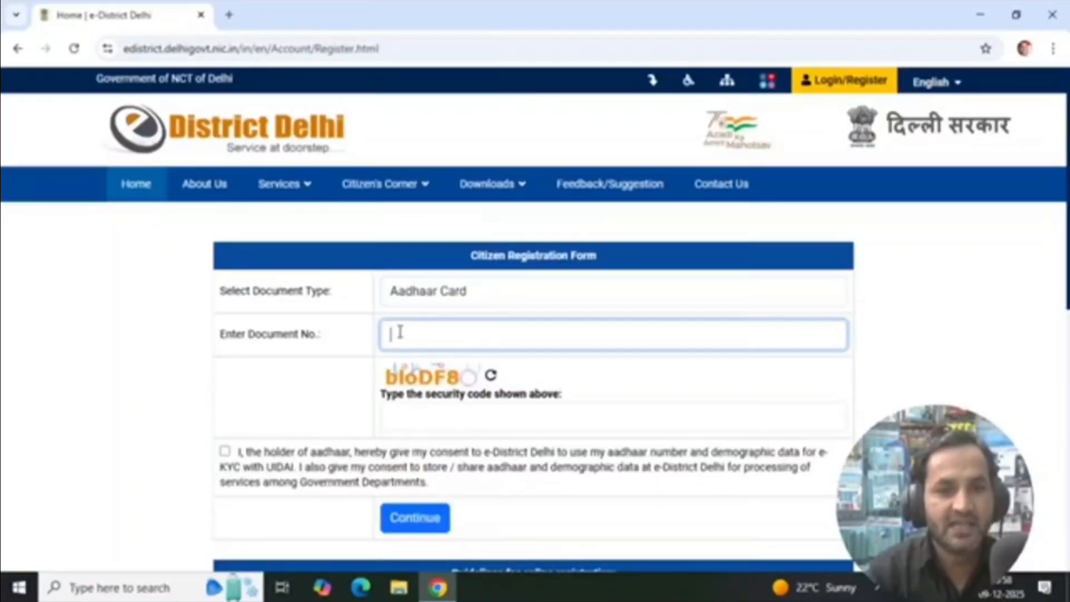
pyautogui.click(440, 421)
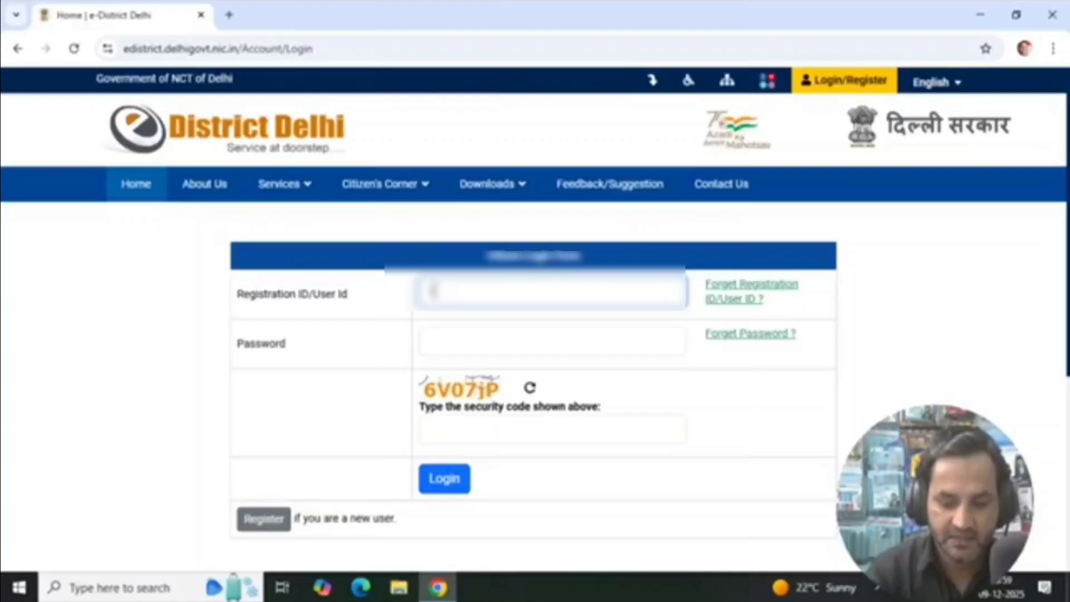
# Log in to the citizen account by entering the account password and the displayed security code
pyautogui.click(454, 339)
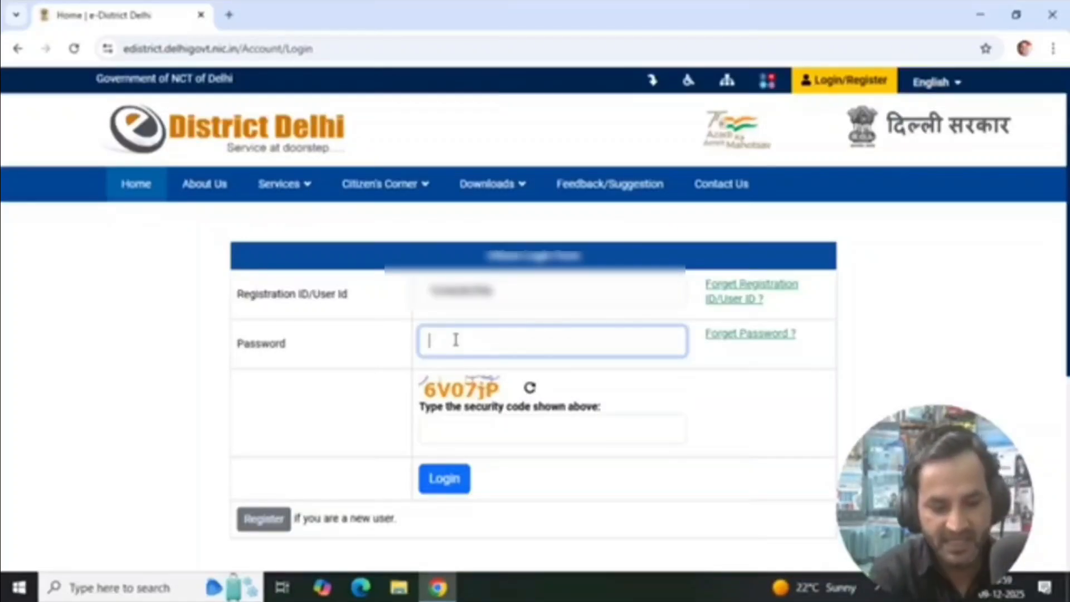
pyautogui.write('***********')
pyautogui.click(467, 437)
pyautogui.write('6V07jP')
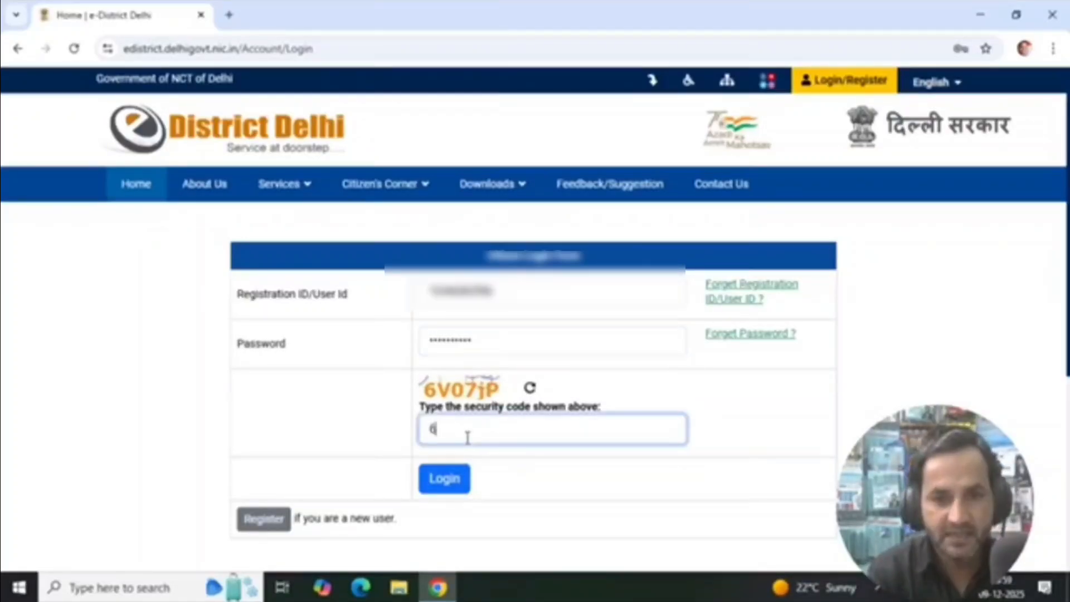
pyautogui.click(445, 481)
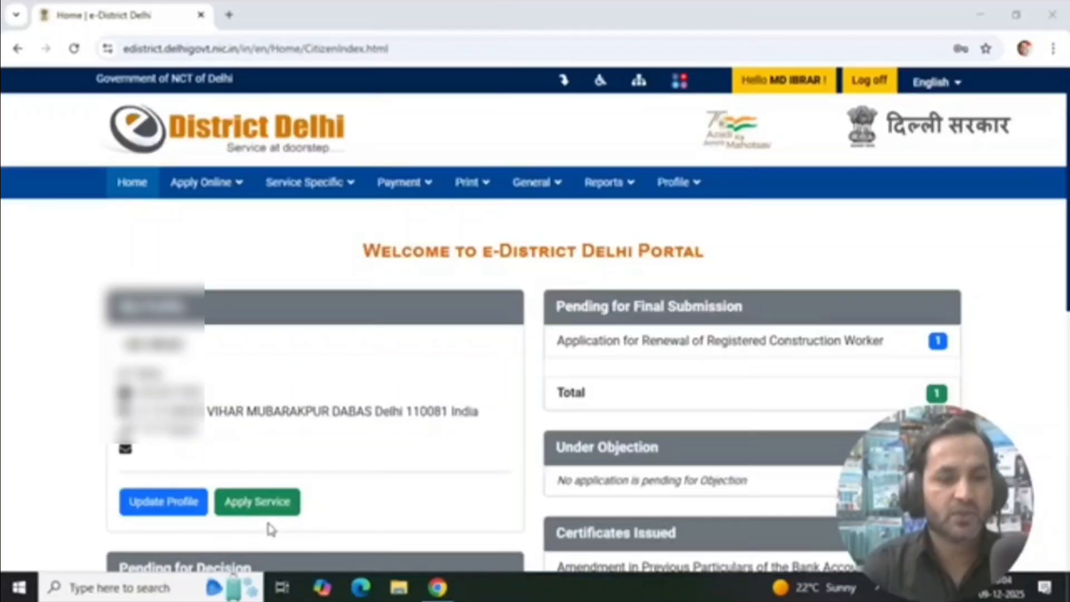
# Find Issuance of Caste (OBC) Certificate in the list of online services and start an application for it
pyautogui.click(255, 502)
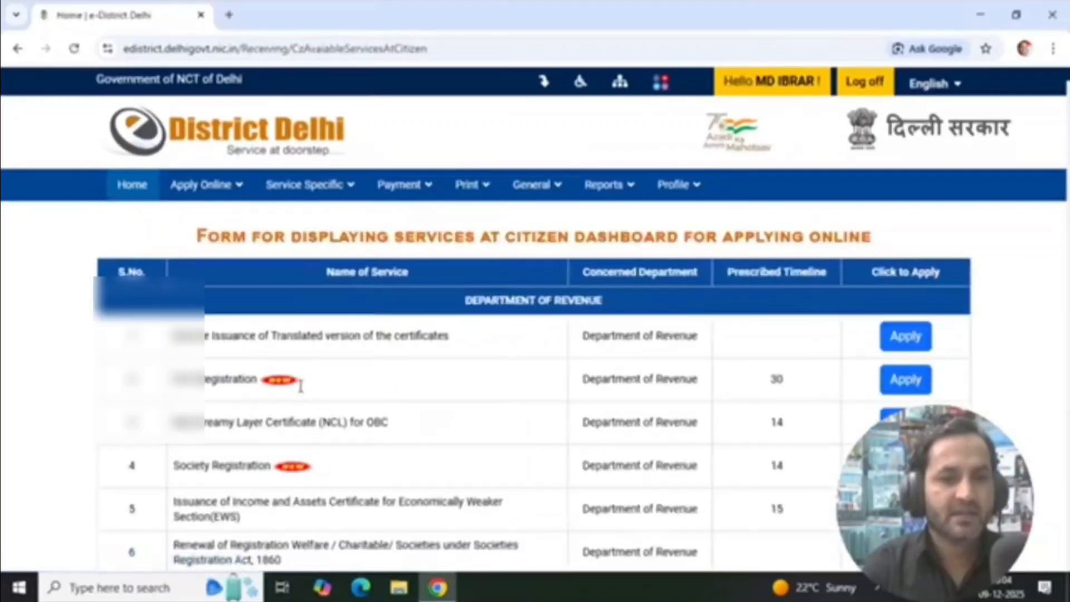
pyautogui.scroll(-3, 345, 351)
pyautogui.scroll(-14, 355, 334)
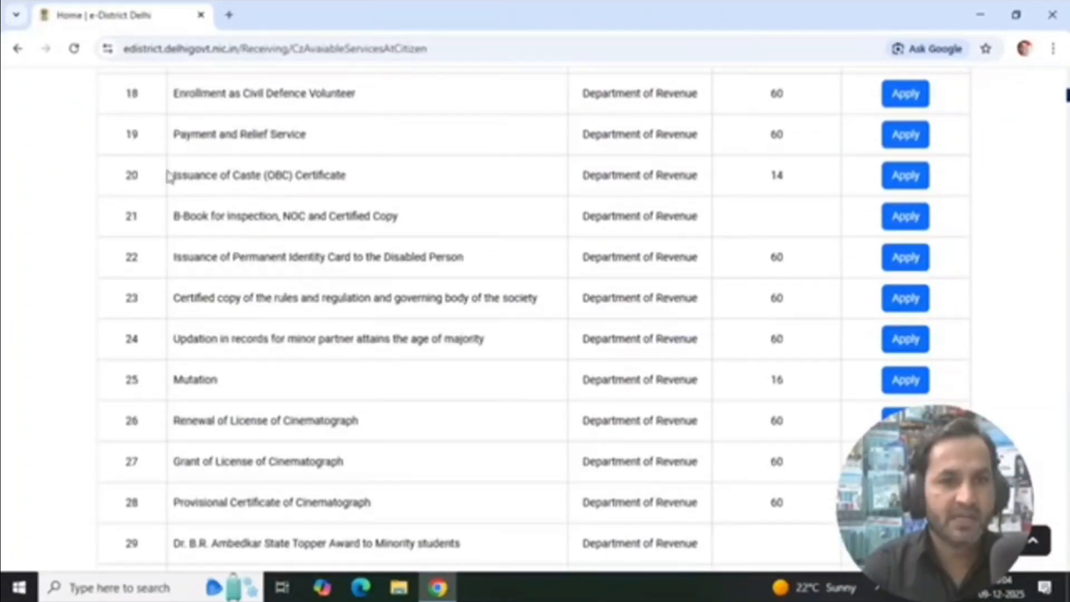
pyautogui.moveTo(169, 175); pyautogui.dragTo(834, 178)
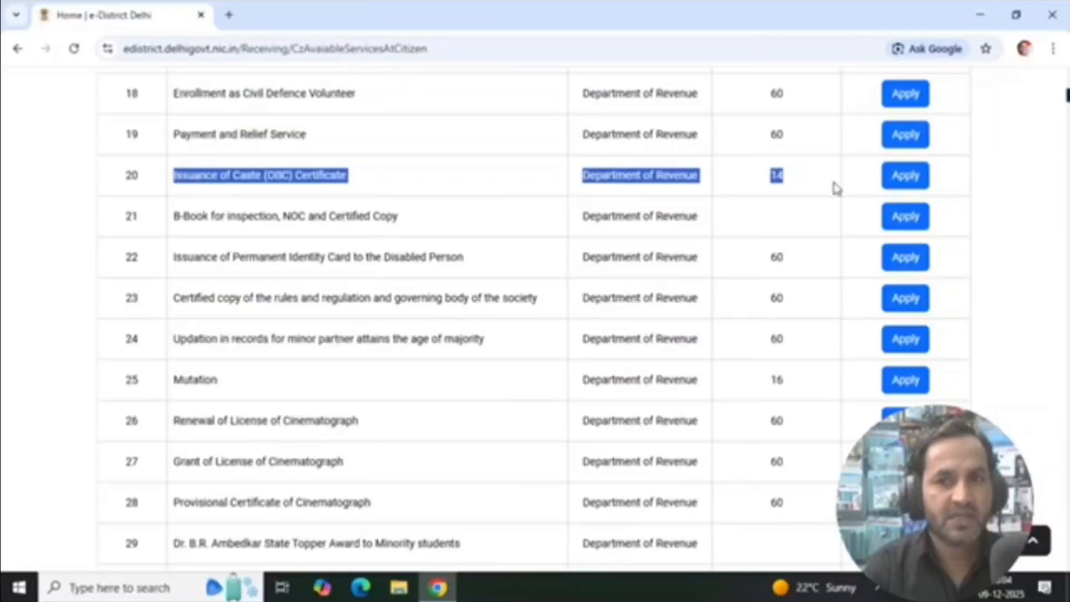
pyautogui.click(813, 188)
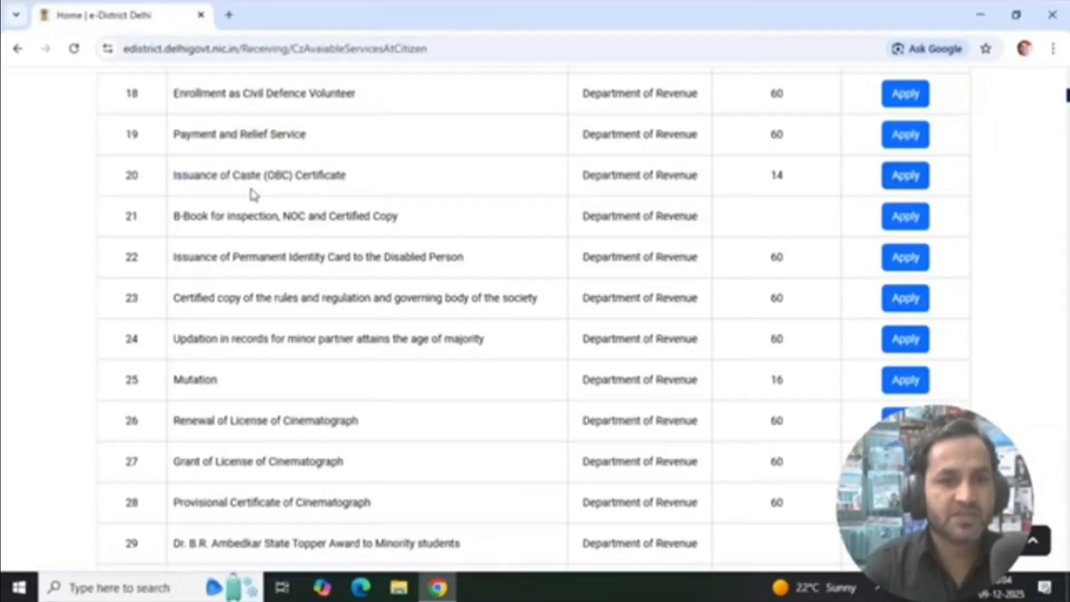
pyautogui.click(913, 185)
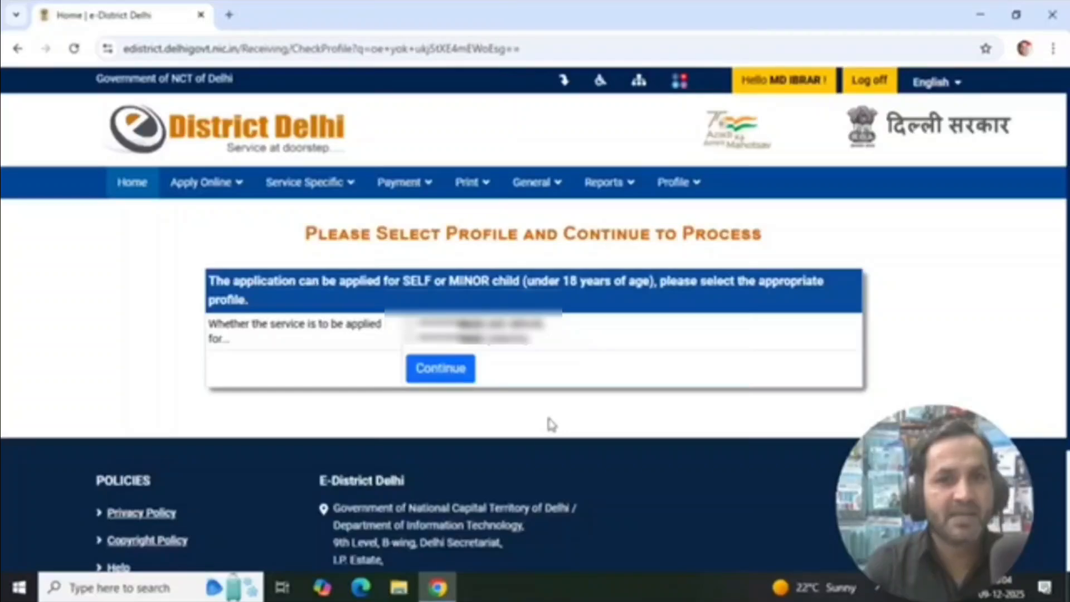
# Open the form for adding a minor's profile and examine its guidelines and required fields
pyautogui.click(676, 186)
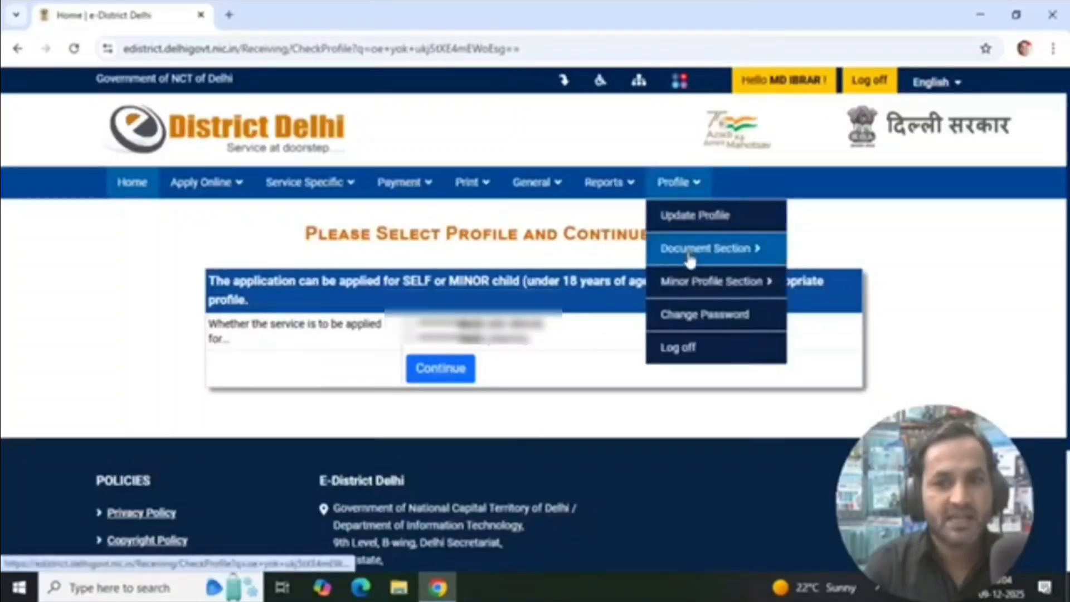
pyautogui.moveTo(688, 291)
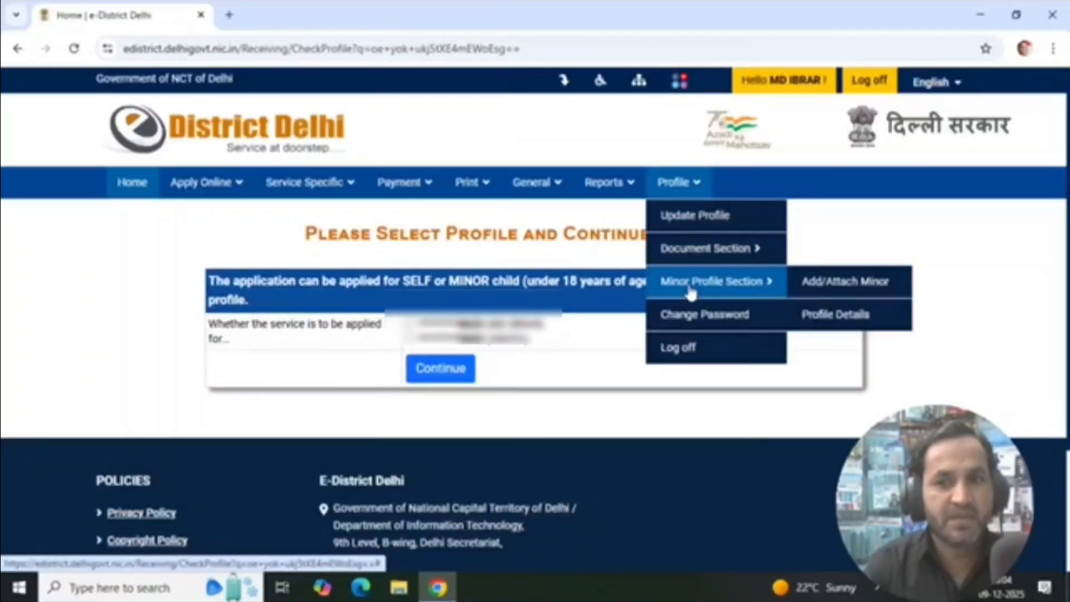
pyautogui.click(821, 290)
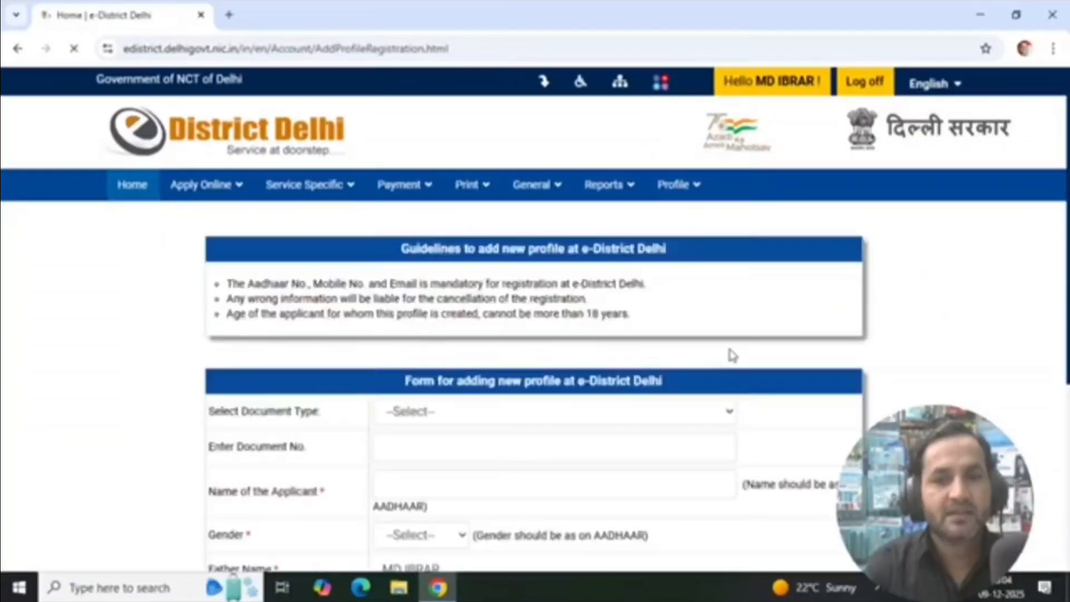
pyautogui.scroll(-3, 728, 351)
pyautogui.scroll(3, 656, 365)
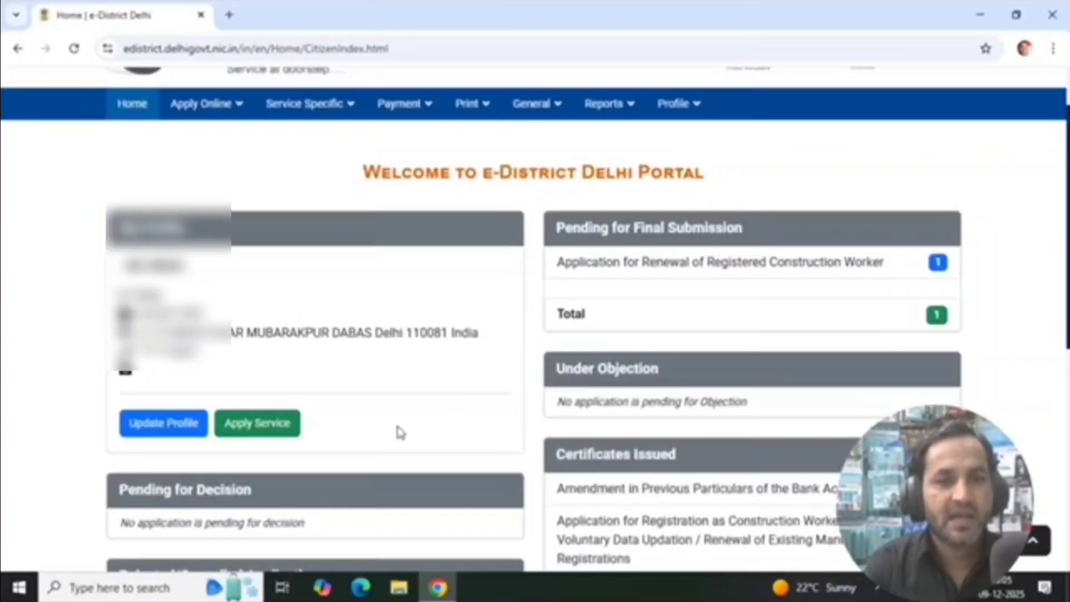
# Start an application for Issuance of Caste (OBC) Certificate and continue with the minor child's profile
pyautogui.click(271, 437)
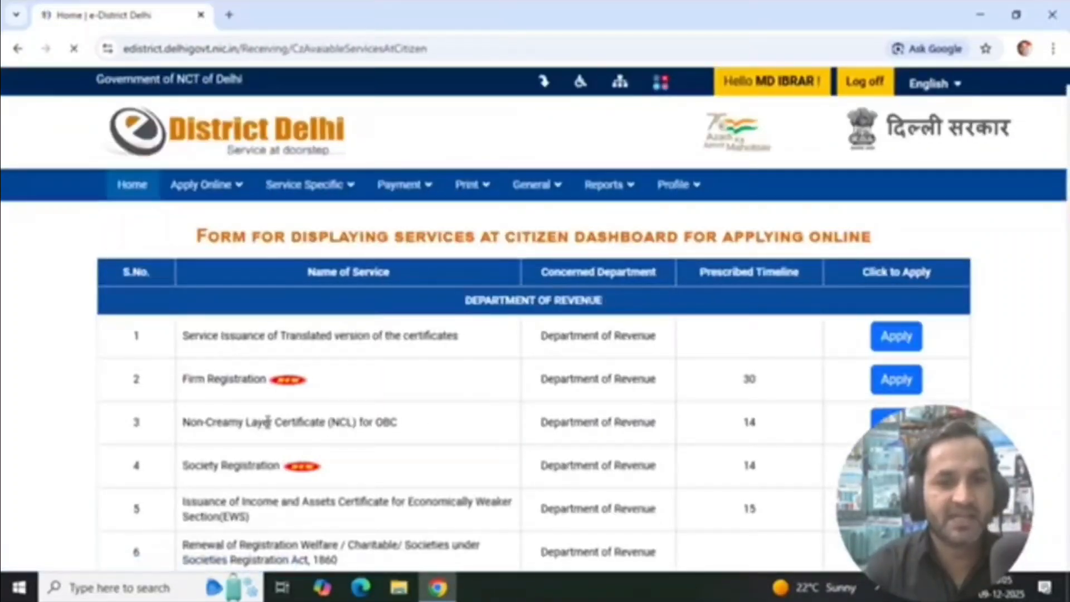
pyautogui.scroll(-15, 310, 399)
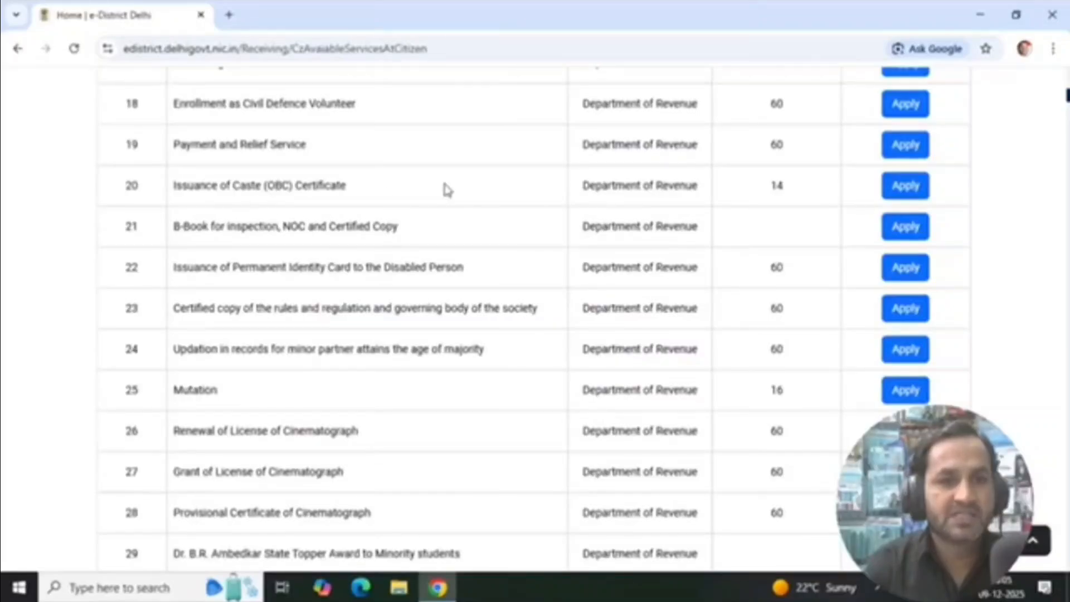
pyautogui.click(899, 192)
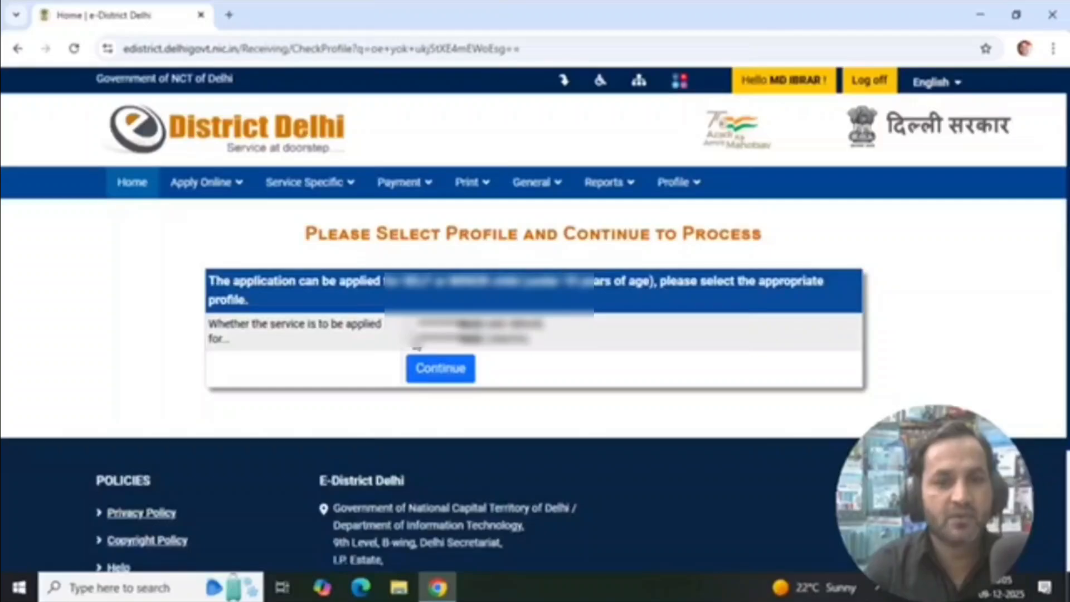
pyautogui.click(411, 339)
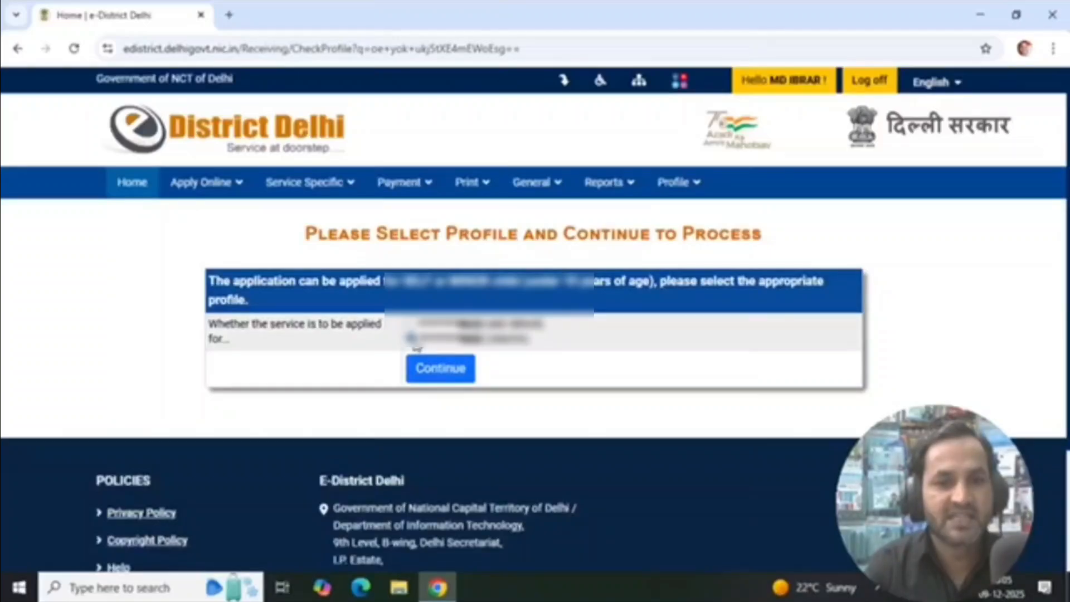
pyautogui.click(456, 374)
# Examine the service details and the pre-filled applicant information in the basic personal details form
pyautogui.scroll(-3, 440, 224)
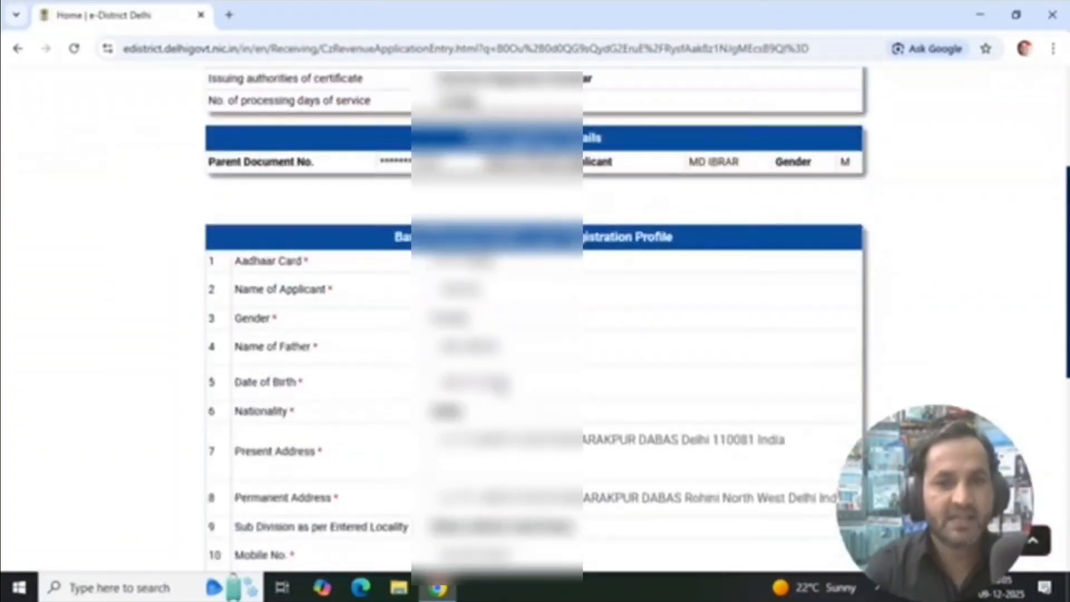
pyautogui.scroll(2, 439, 223)
pyautogui.moveTo(440, 216); pyautogui.dragTo(606, 217)
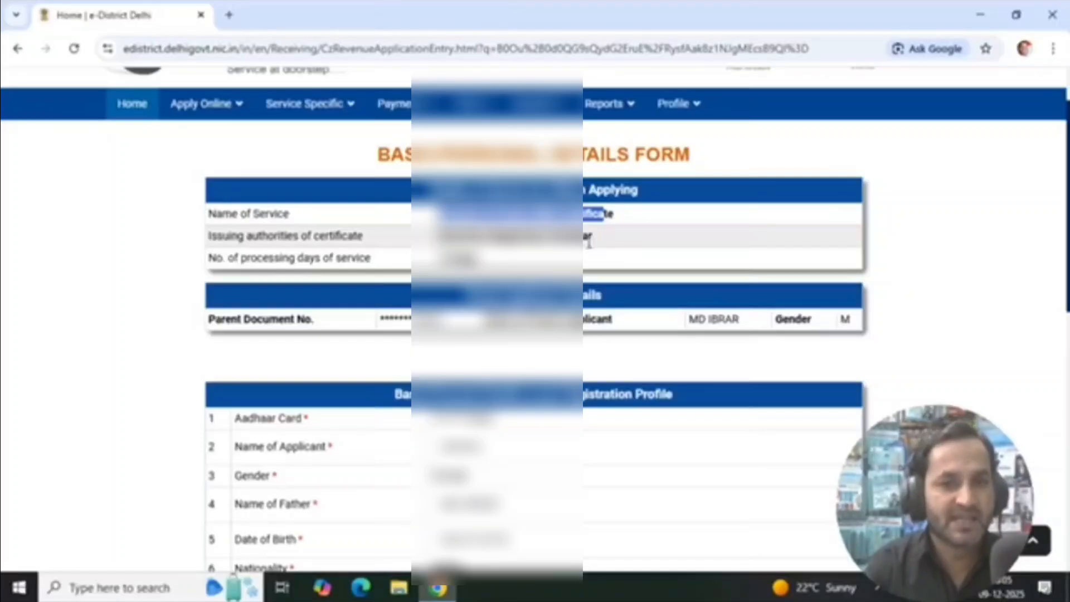
pyautogui.doubleClick(455, 259)
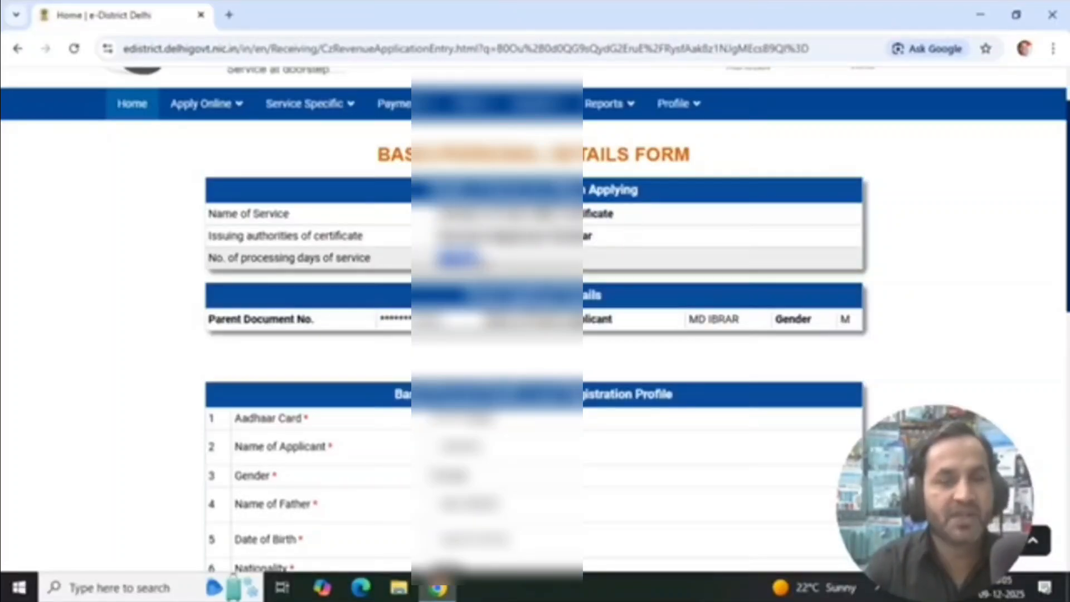
pyautogui.scroll(-4, 502, 272)
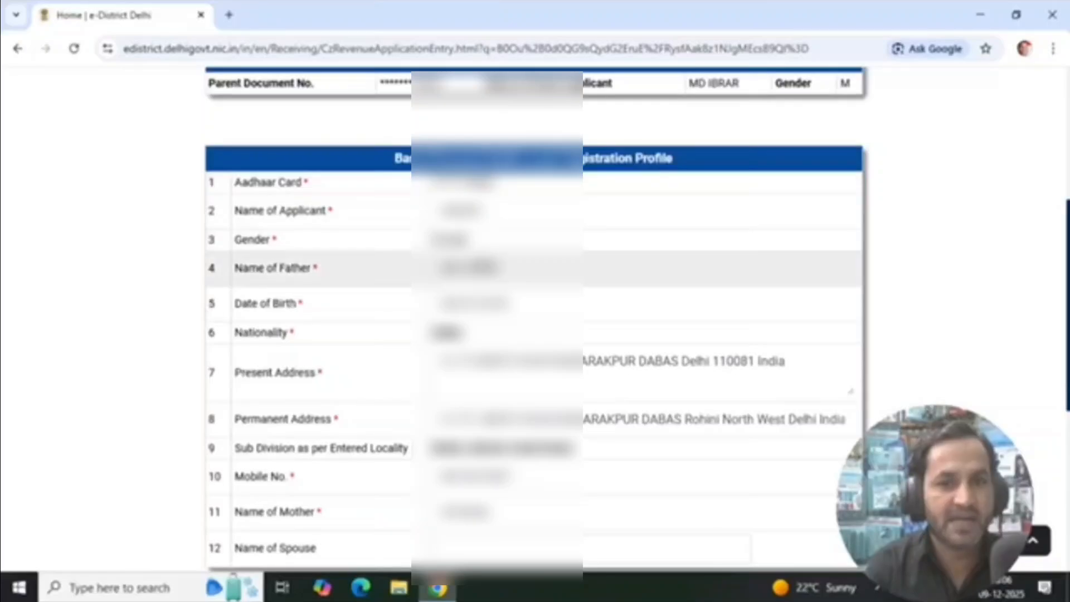
pyautogui.scroll(-3, 488, 261)
pyautogui.scroll(-2, 271, 318)
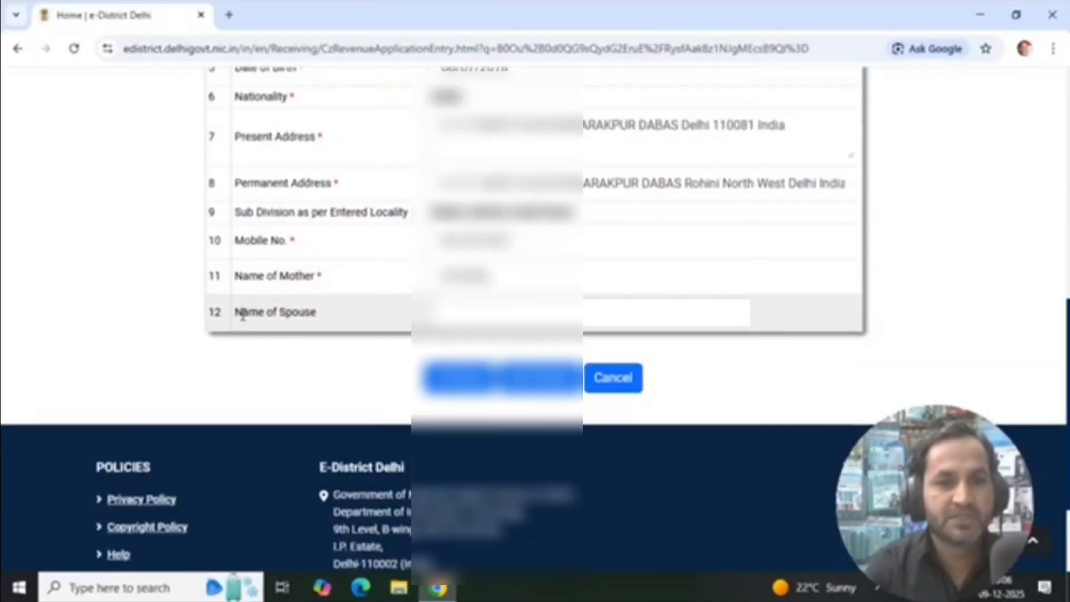
# Leave the spouse's name blank and continue to the service-related details form
pyautogui.moveTo(243, 315); pyautogui.dragTo(464, 302)
pyautogui.click(480, 310)
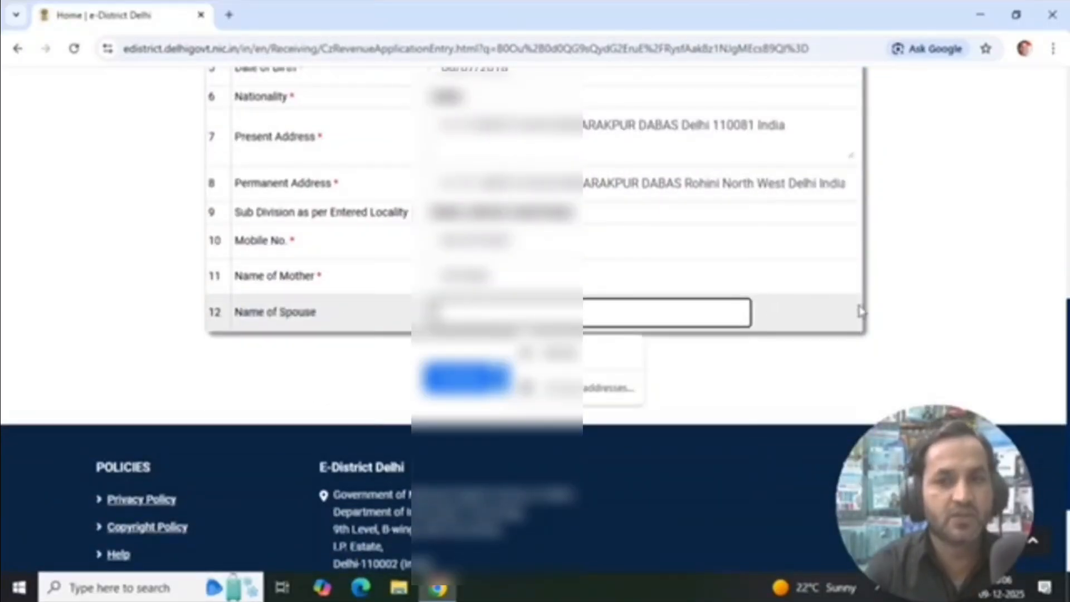
pyautogui.click(888, 315)
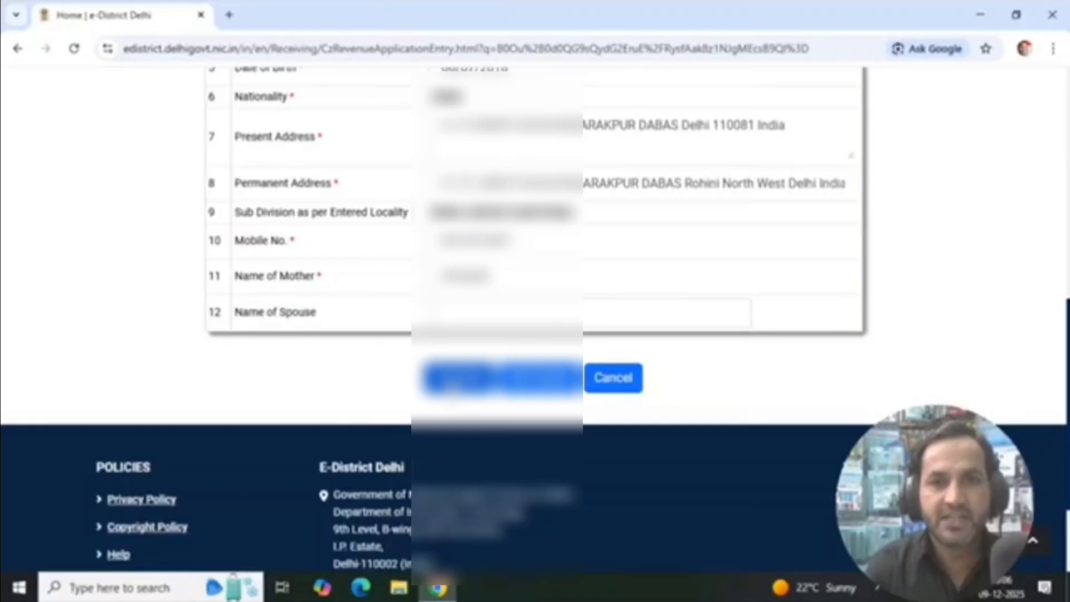
pyautogui.click(454, 383)
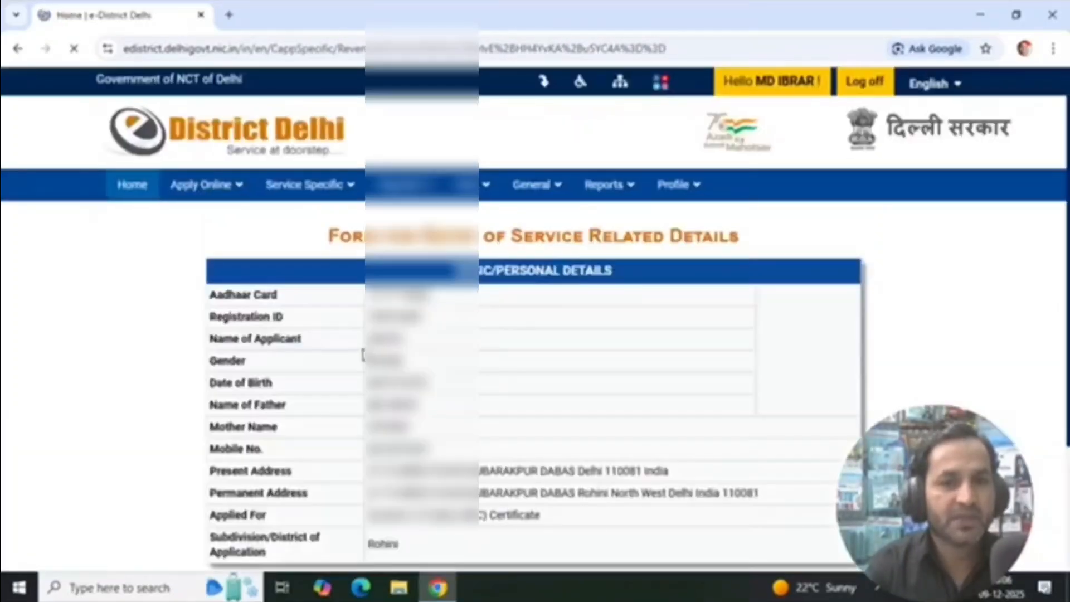
# Set the state applied for to Uttar Pradesh in the OBC certificate entry form
pyautogui.scroll(-6, 517, 250)
pyautogui.click(516, 245)
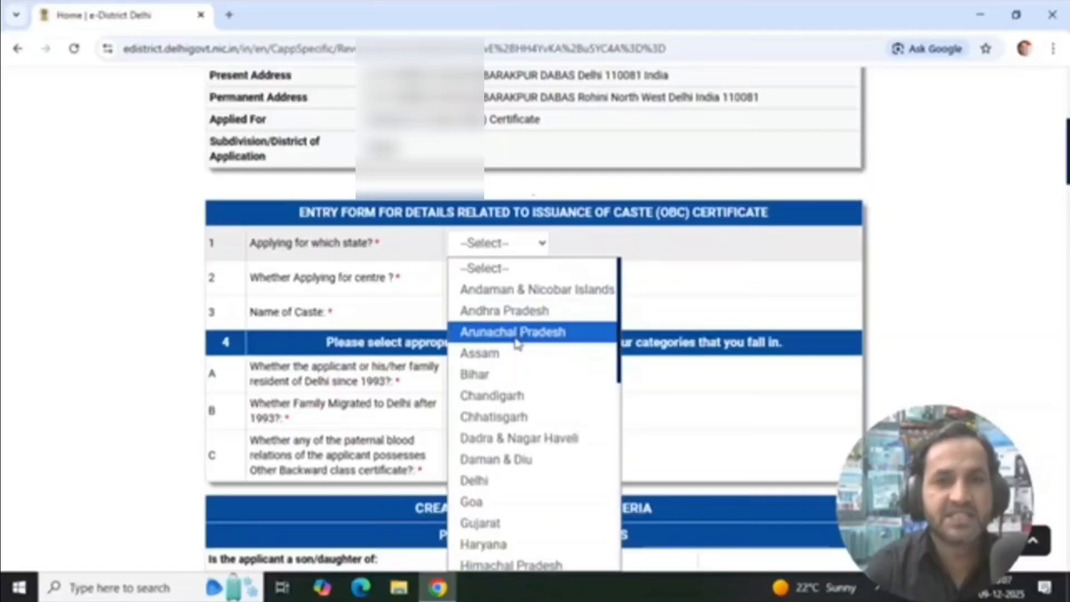
pyautogui.scroll(-5, 517, 343)
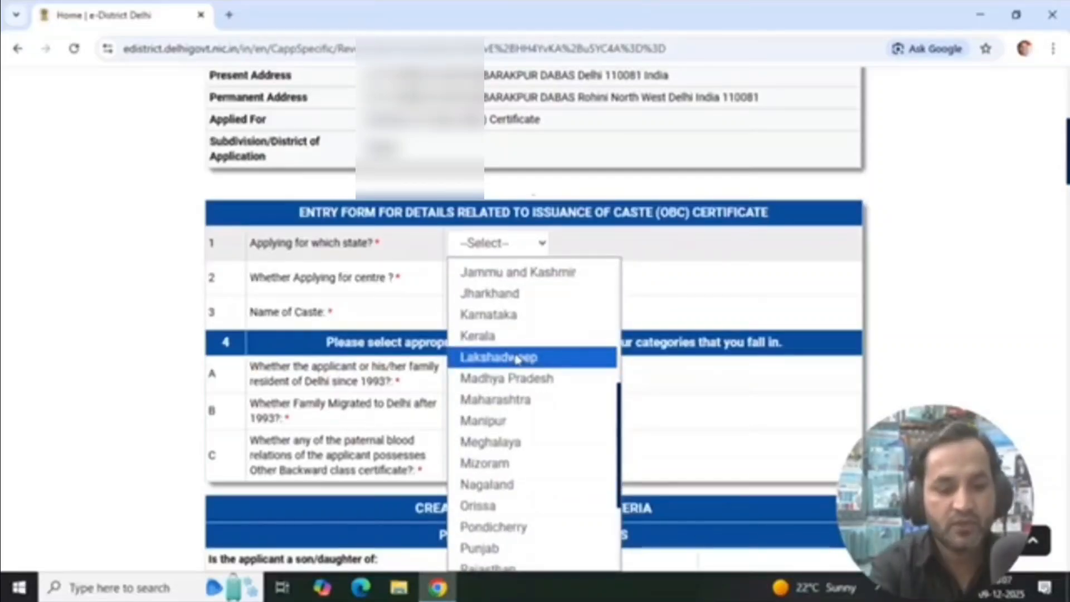
pyautogui.press('u')
pyautogui.press('u')
pyautogui.press('Return')
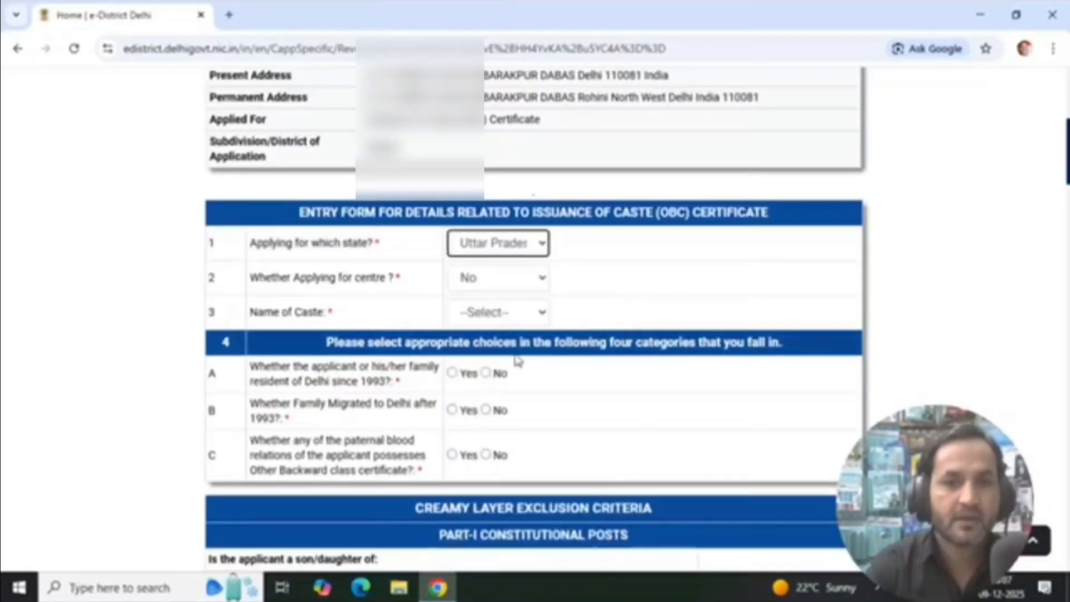
# Answer No to whether the certificate is being applied for at the centre
pyautogui.click(511, 279)
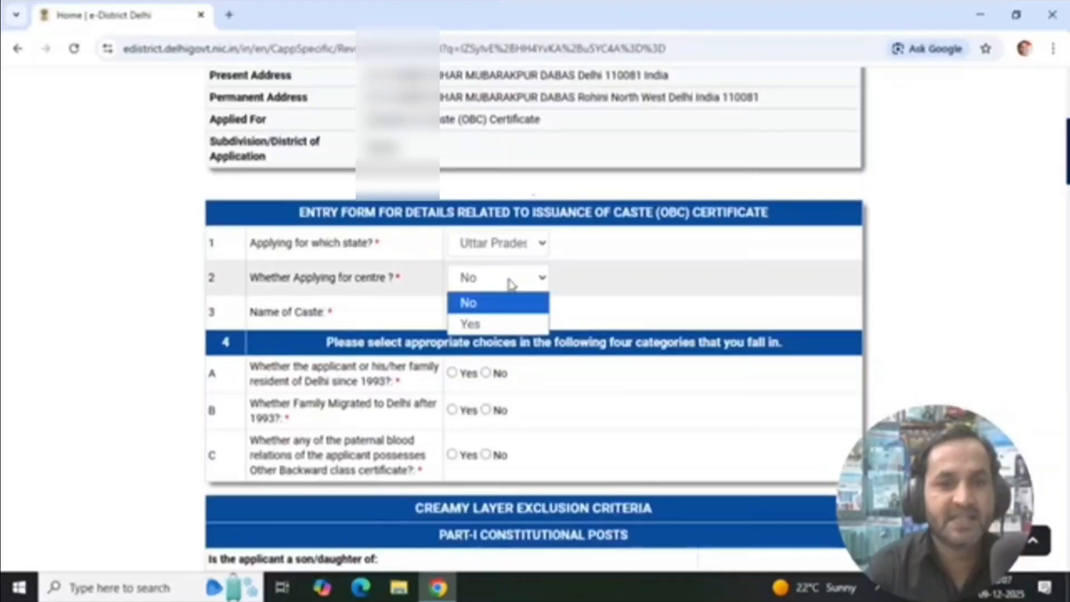
pyautogui.click(490, 304)
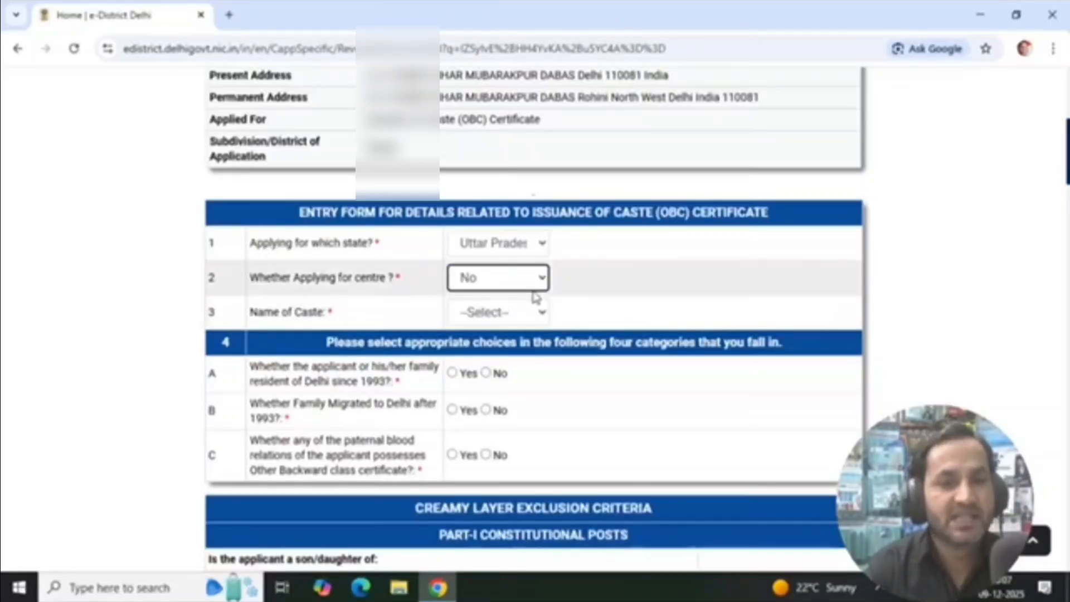
pyautogui.click(529, 279)
pyautogui.click(483, 306)
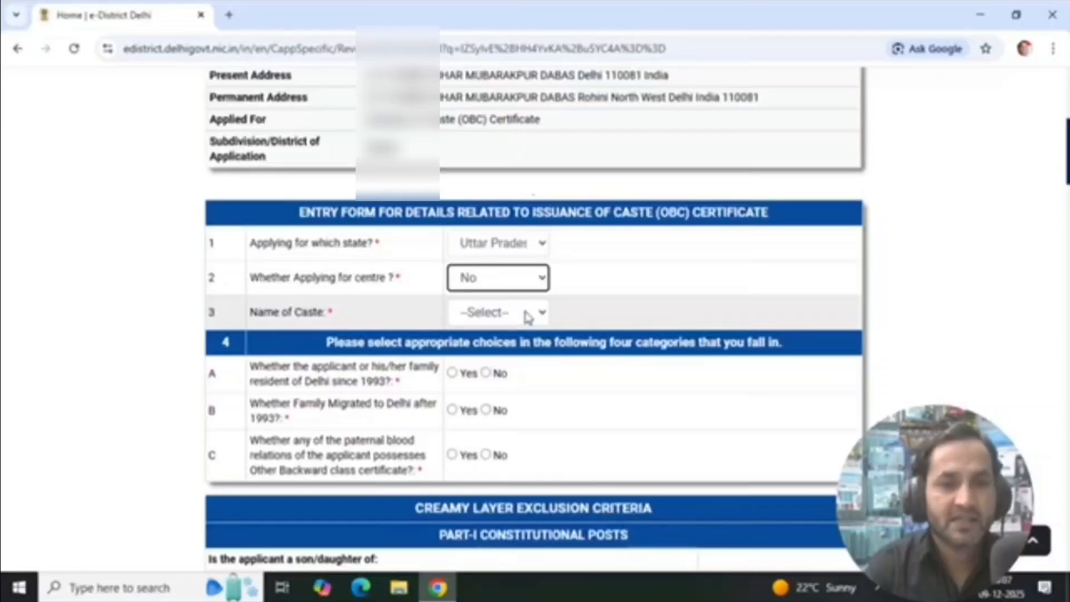
# Set the name of caste to NADDAF (DHUNIA)
pyautogui.click(528, 315)
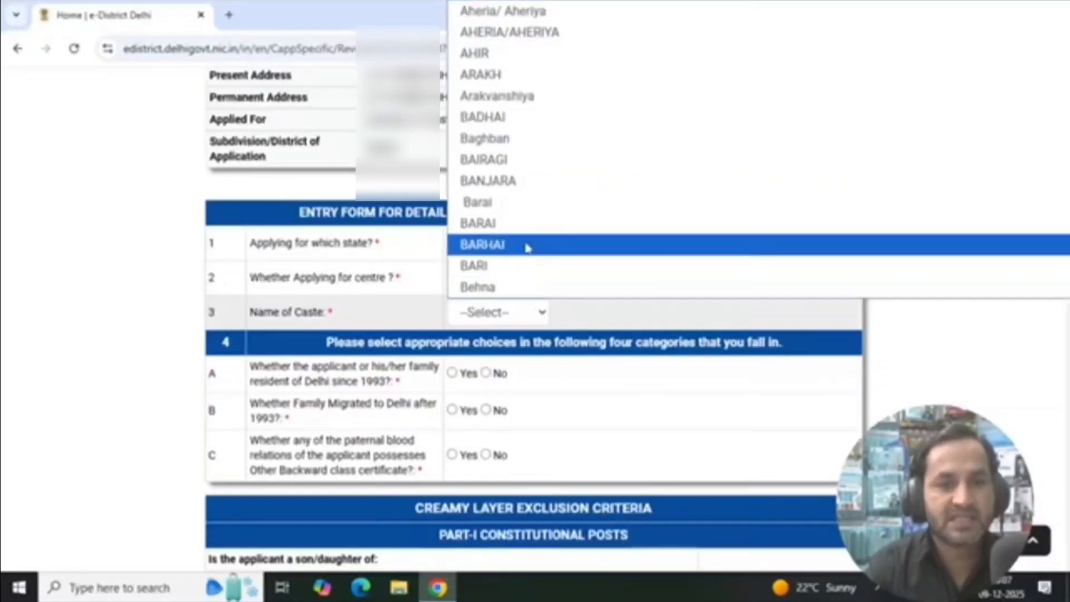
pyautogui.press('n')
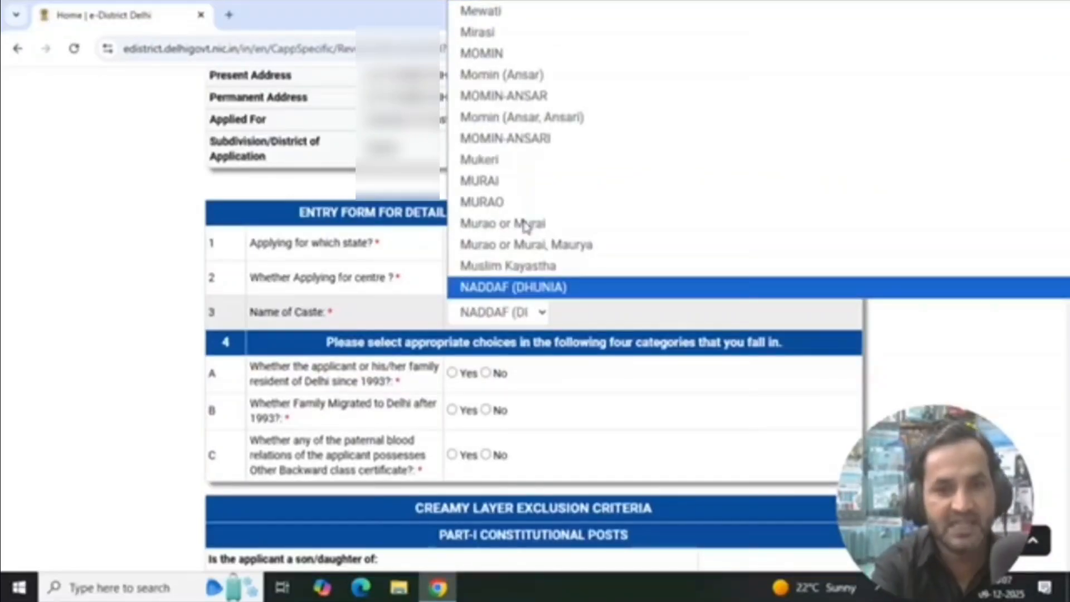
pyautogui.press('Return')
# Answer No to being resident in Delhi since 1993 and Yes to the family having migrated to Delhi after 1993
pyautogui.scroll(-2, 447, 407)
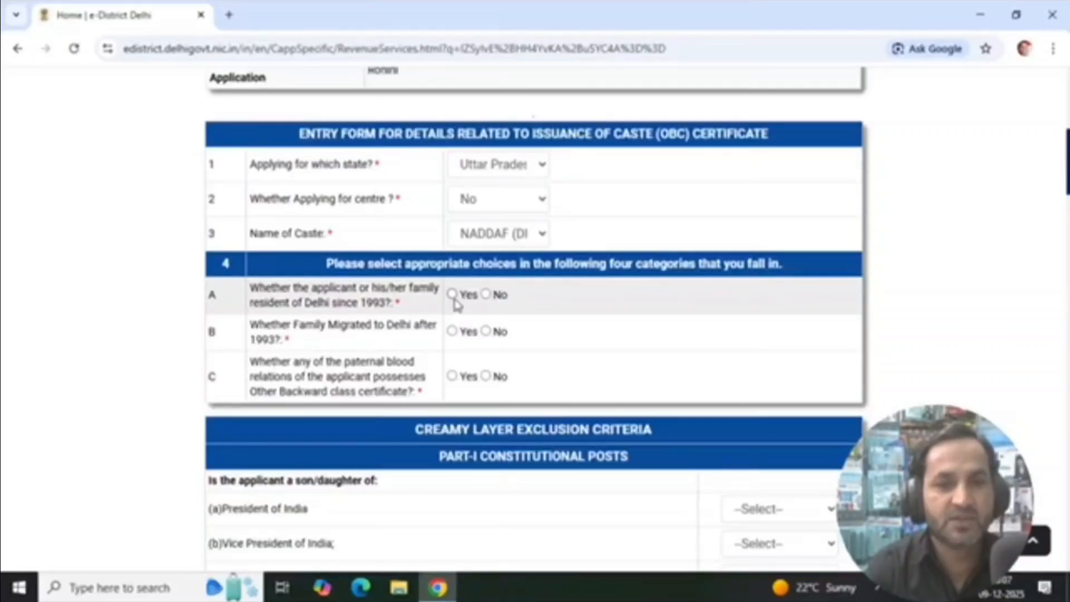
pyautogui.click(485, 294)
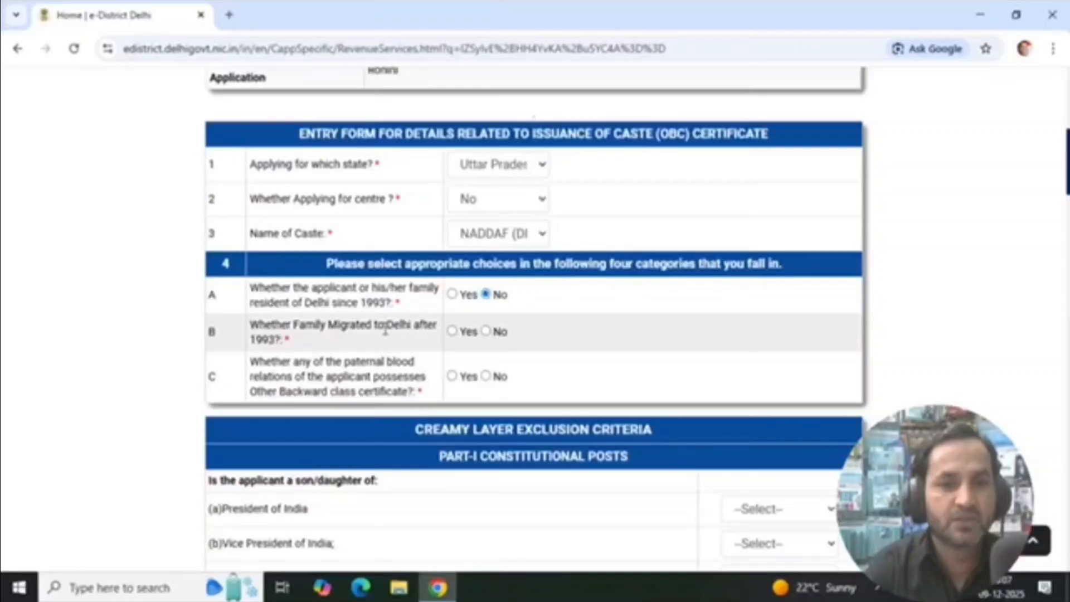
pyautogui.click(453, 332)
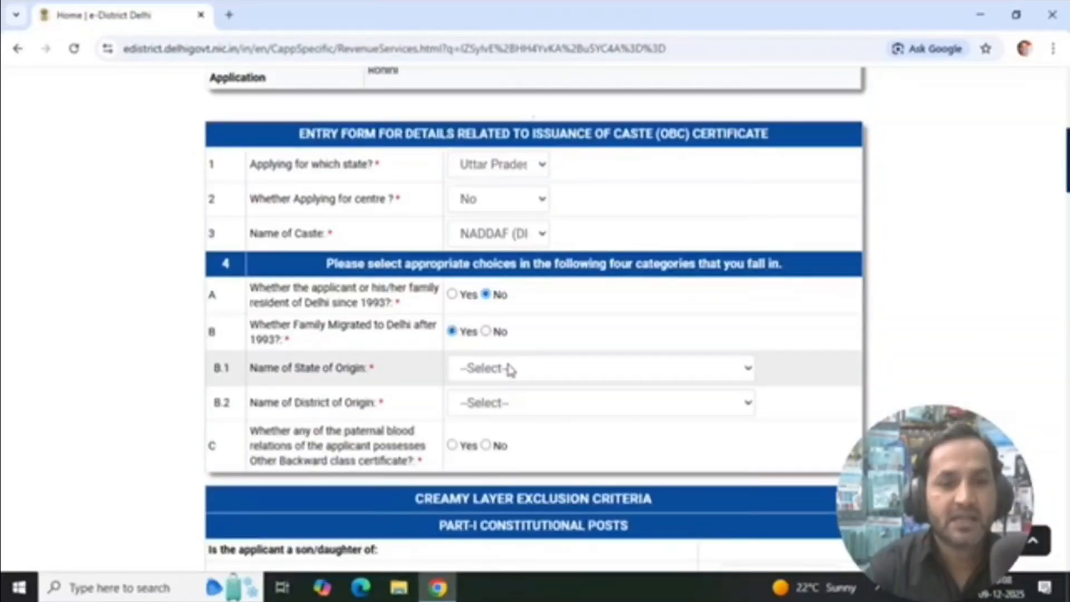
# Set the state of origin to Uttar Pradesh and the district of origin to Kanshiram Nagar (Kasganj)
pyautogui.click(509, 369)
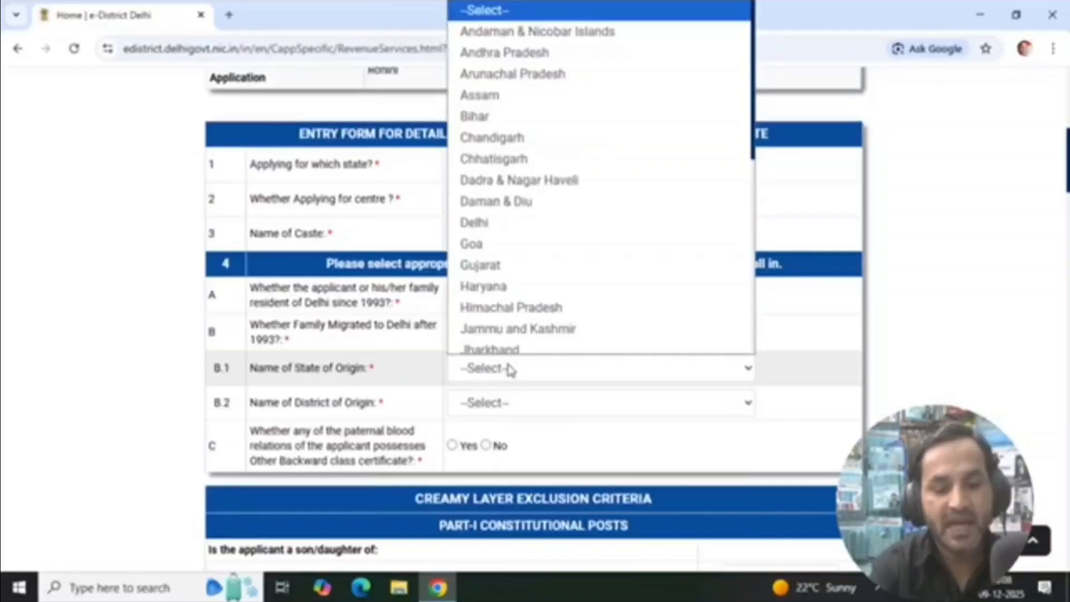
pyautogui.press('u')
pyautogui.press('Down')
pyautogui.press('Return')
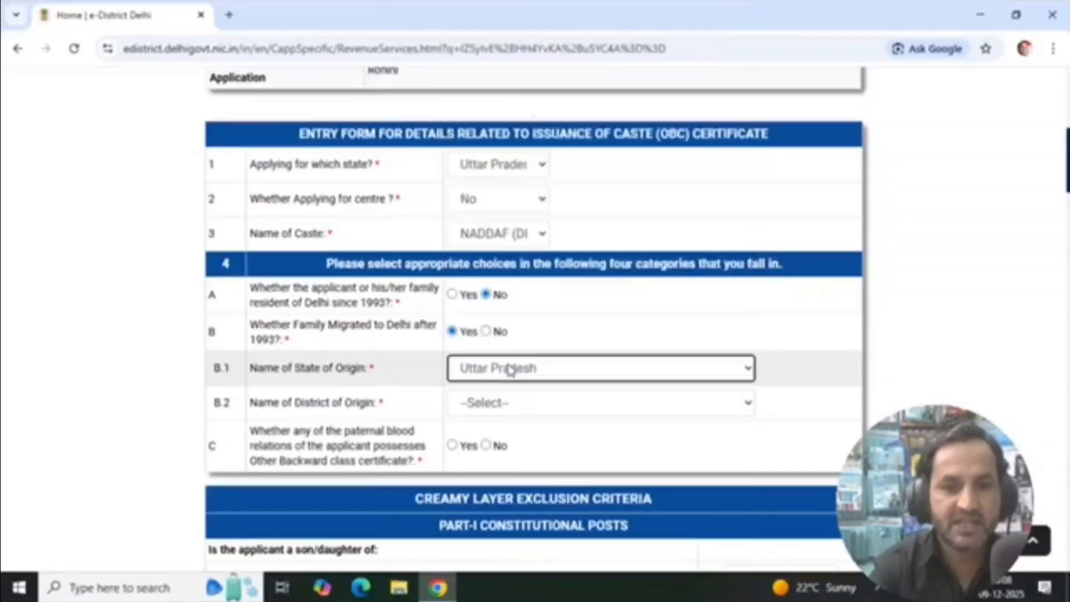
pyautogui.click(524, 408)
pyautogui.press('k')
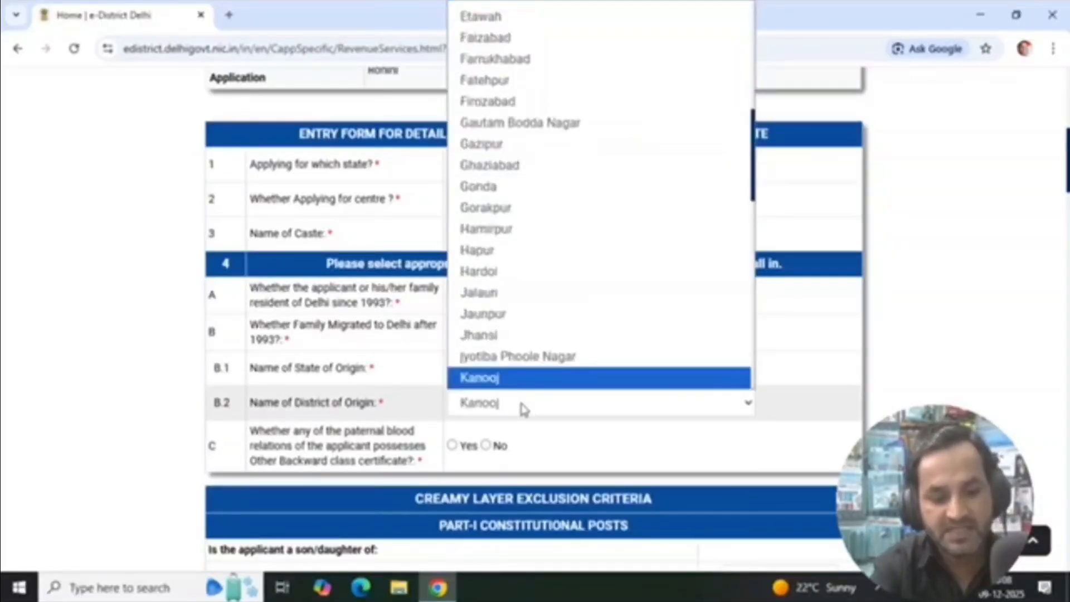
pyautogui.press('Down')
pyautogui.press('Down')
pyautogui.press('Down')
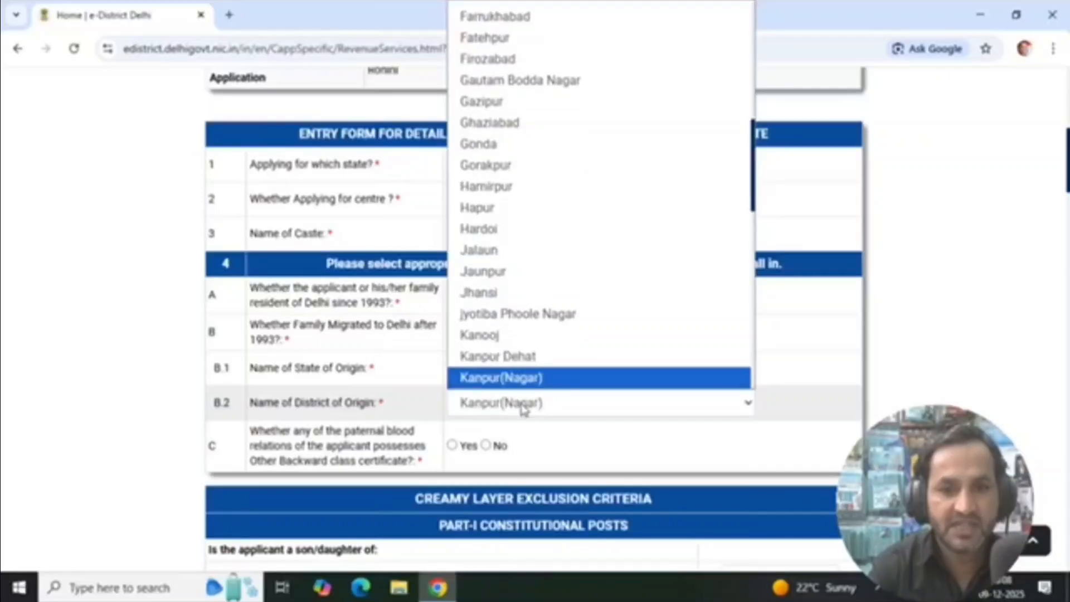
pyautogui.press('Return')
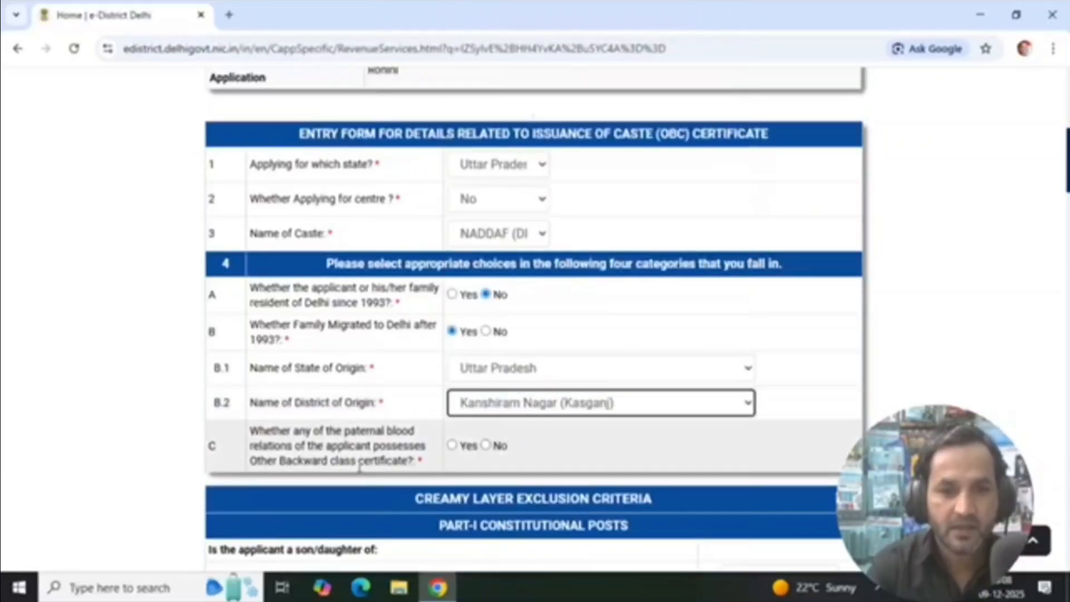
# Answer Yes to whether any paternal blood relation of the applicant possesses an Other Backward Class certificate
pyautogui.moveTo(249, 431); pyautogui.dragTo(267, 431)
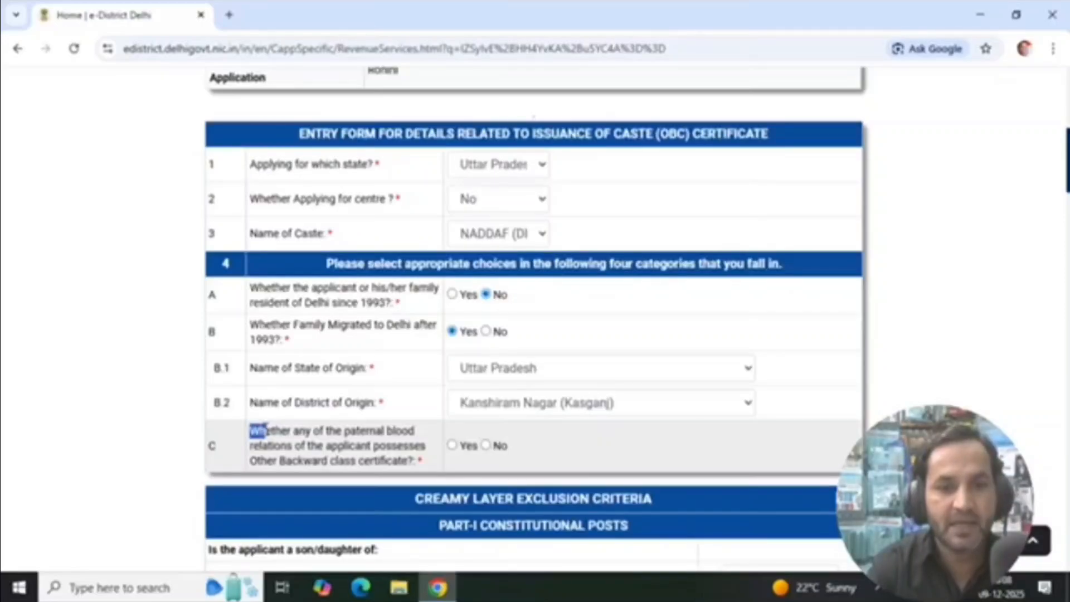
pyautogui.moveTo(269, 432); pyautogui.dragTo(429, 468)
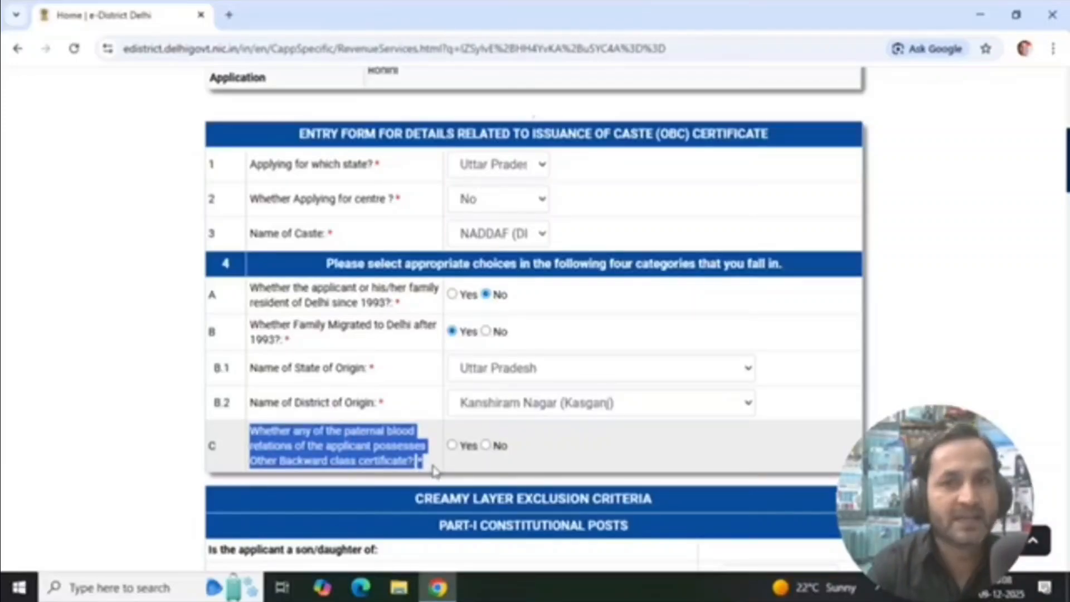
pyautogui.click(460, 469)
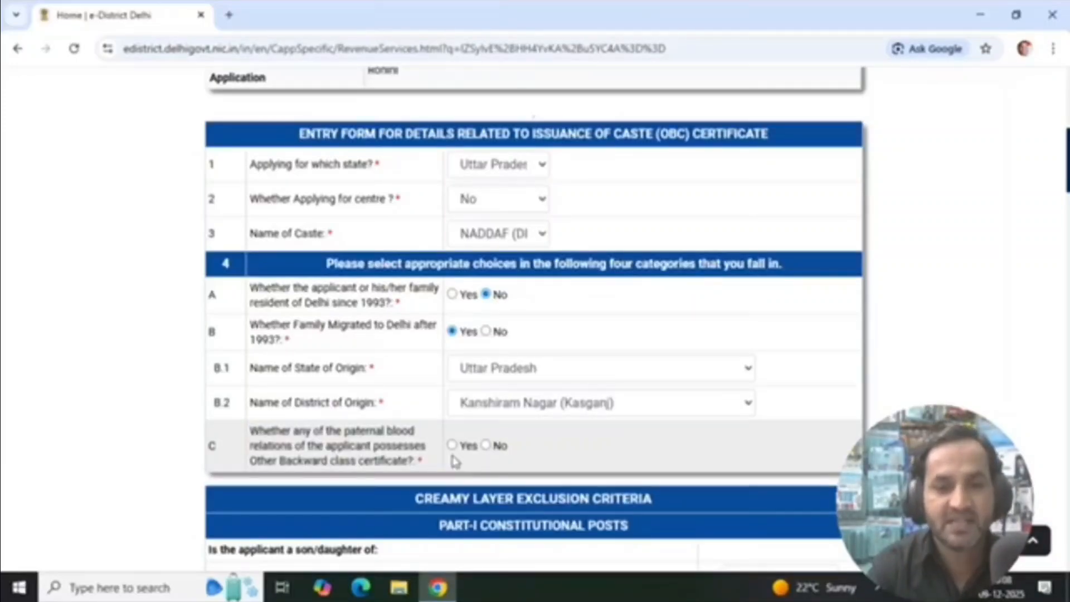
pyautogui.click(452, 446)
# Enter the OBC certificate holder's name and set the applicant's relationship with the holder to Father
pyautogui.scroll(-4, 509, 318)
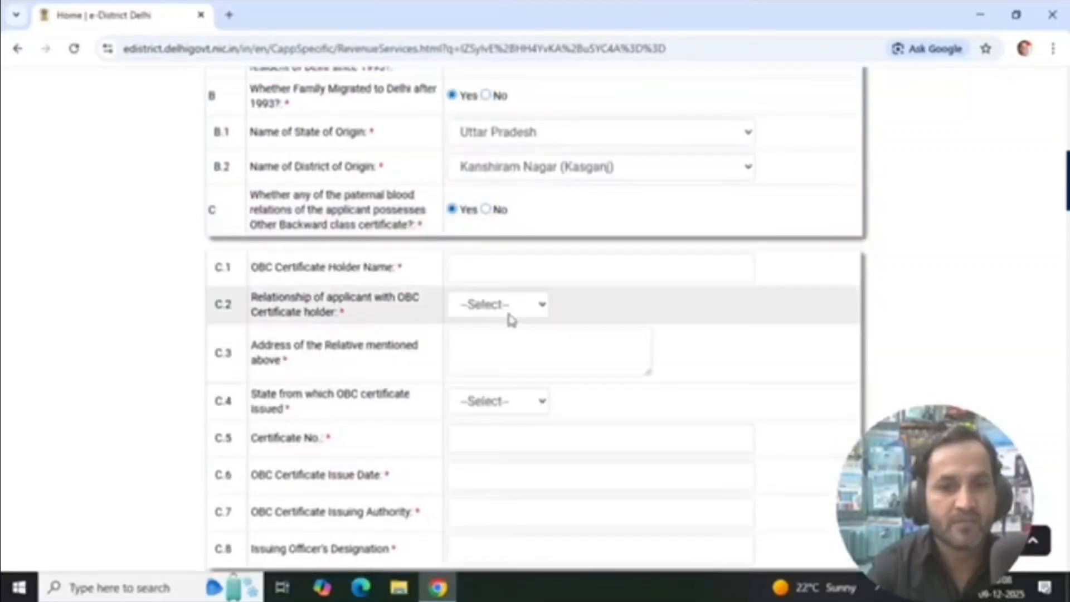
pyautogui.click(501, 267)
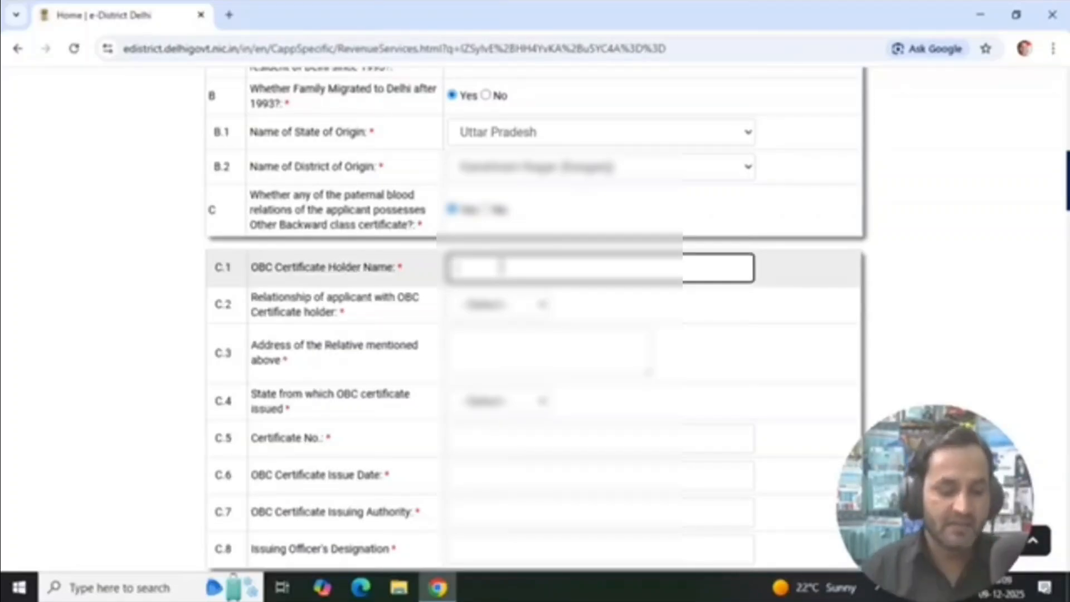
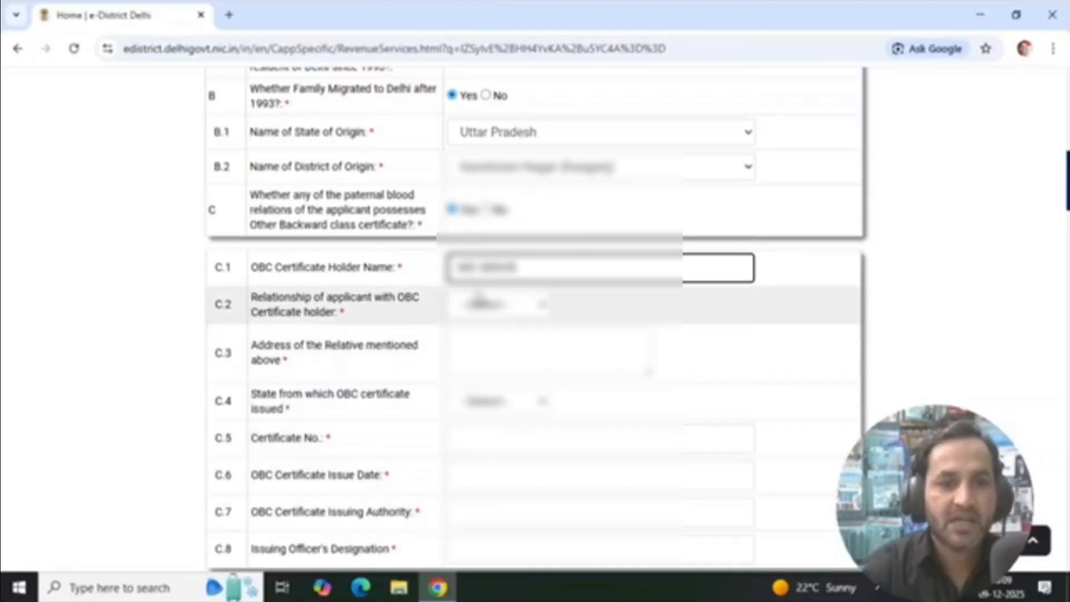
pyautogui.click(516, 305)
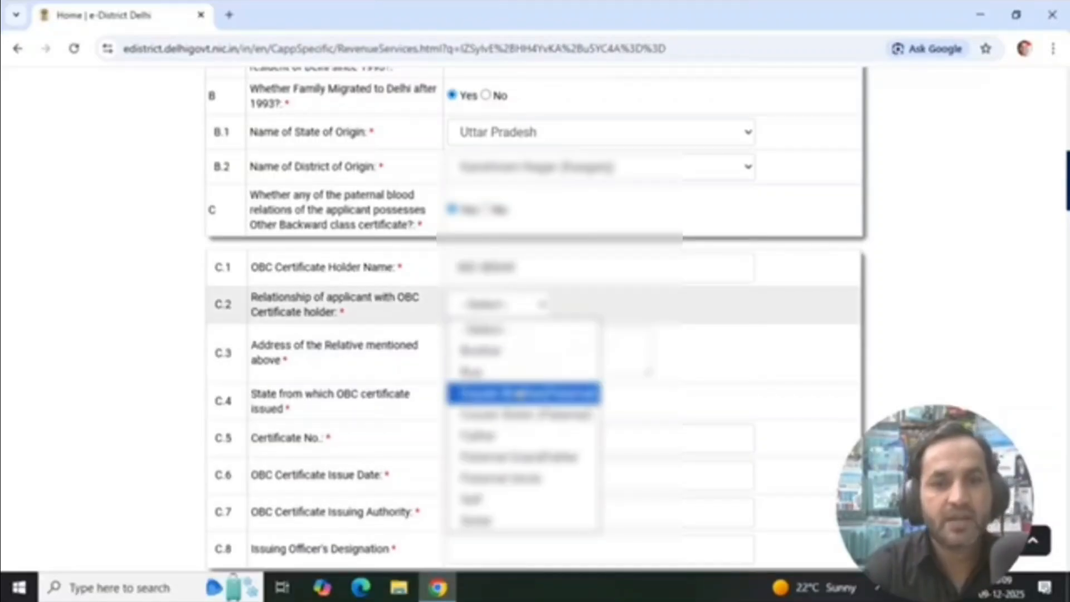
pyautogui.click(509, 436)
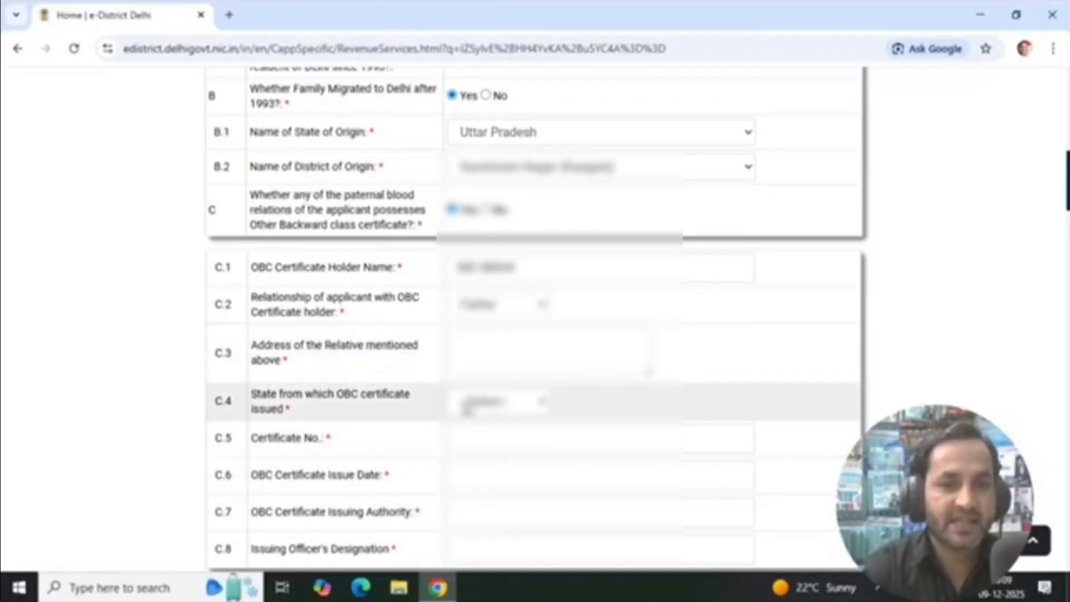
# Fill in the relative's postal address and set the state that issued the OBC certificate to Delhi
pyautogui.click(527, 349)
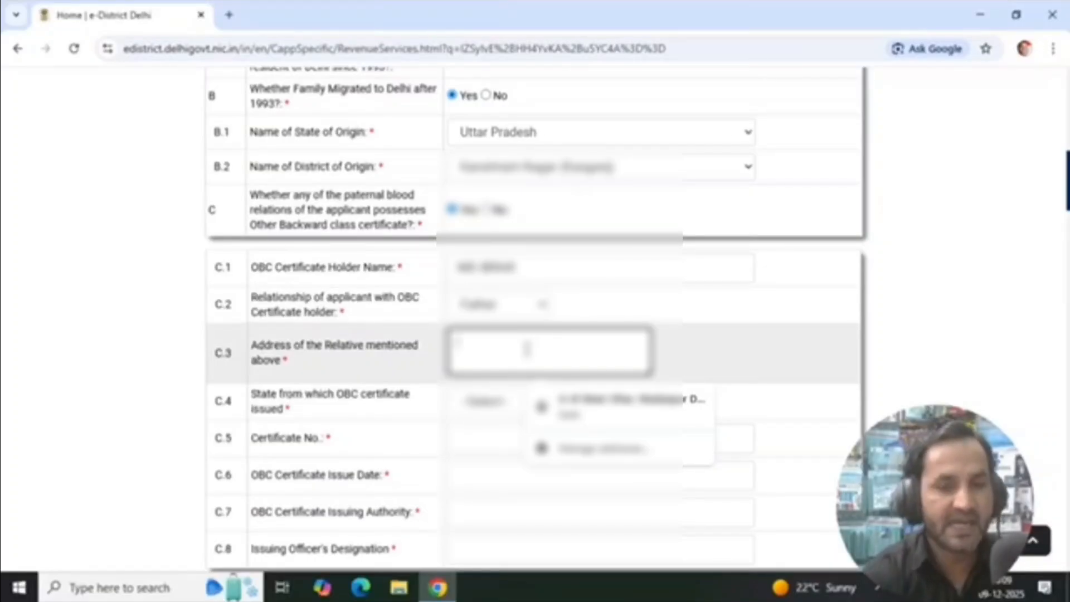
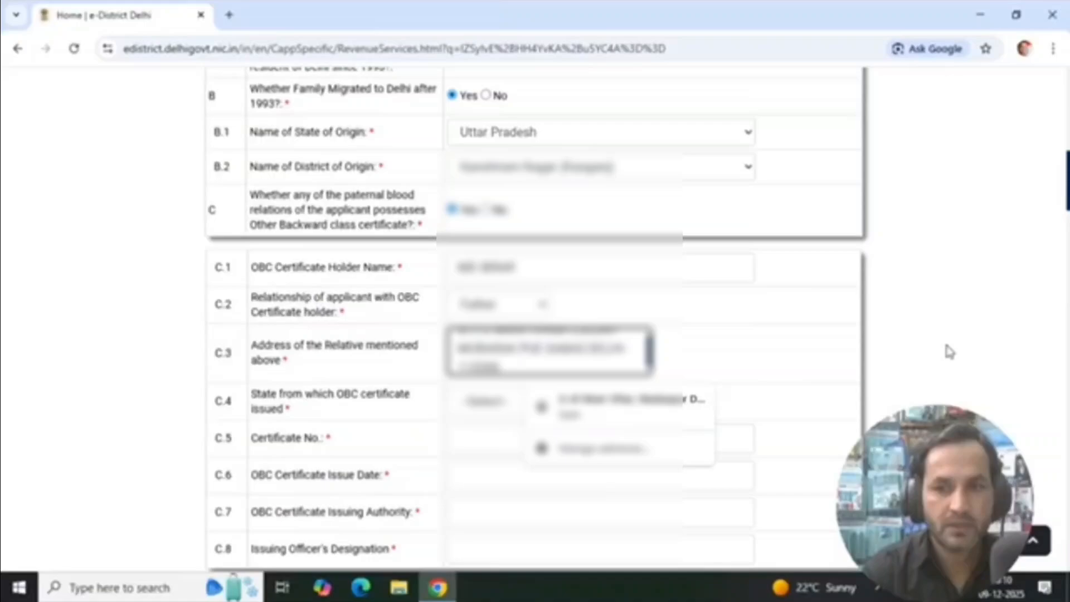
pyautogui.click(946, 347)
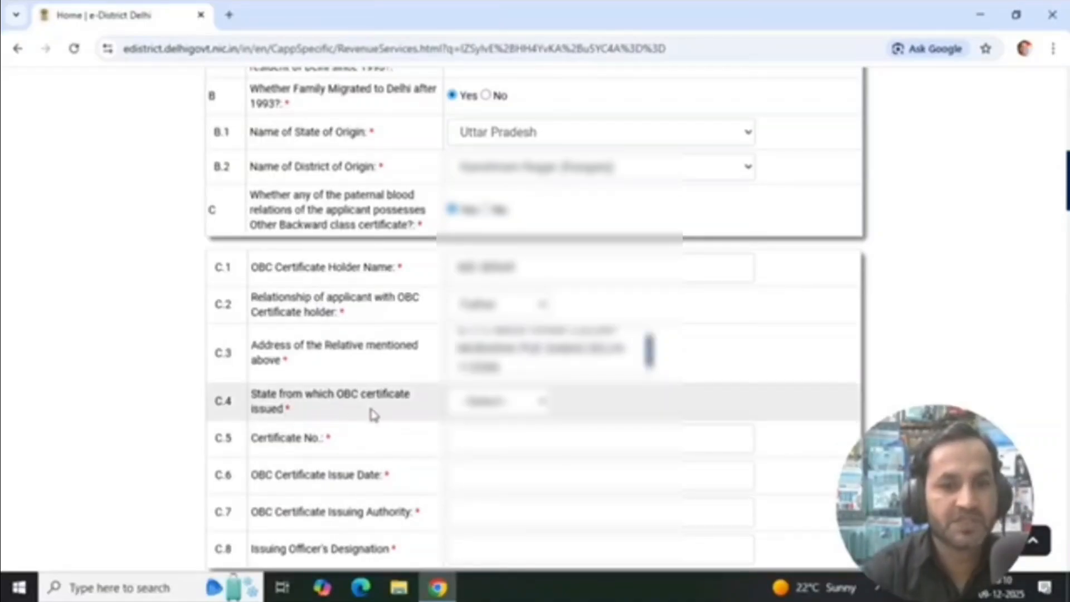
pyautogui.click(517, 412)
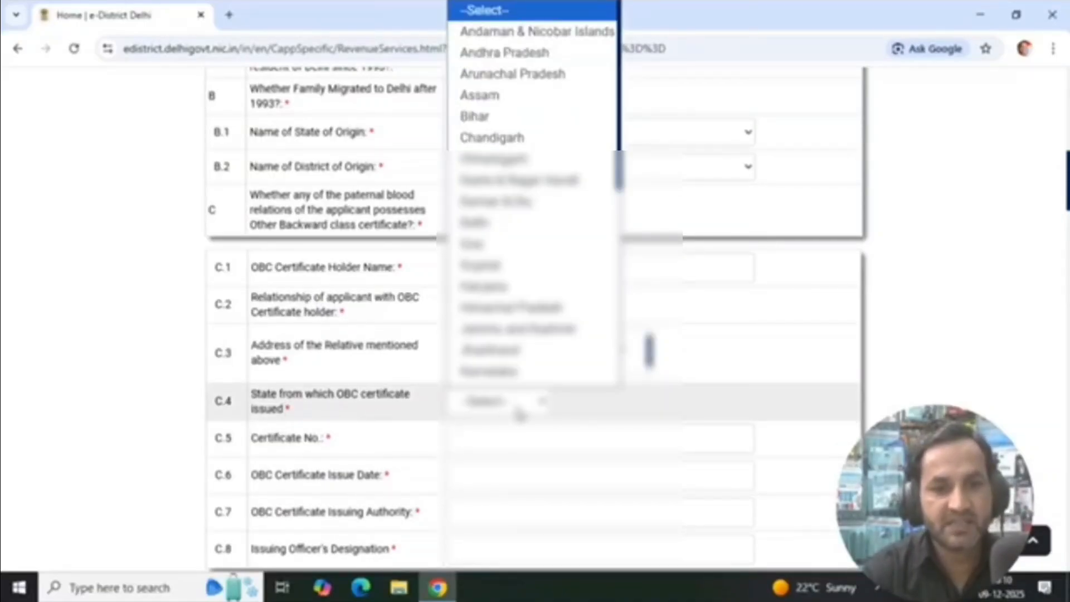
pyautogui.write('de')
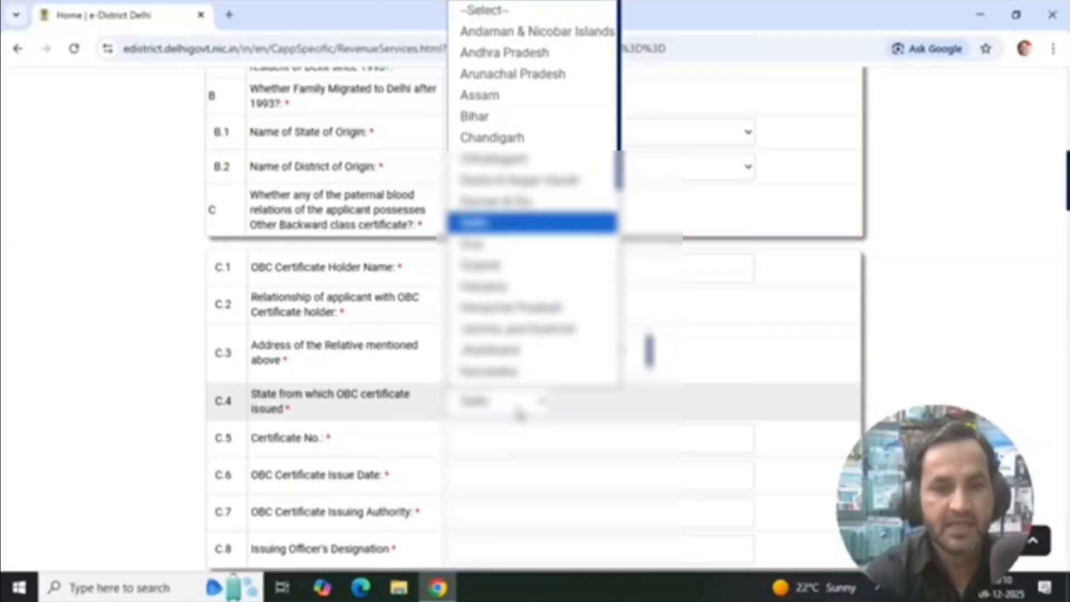
pyautogui.press('Return')
# Enter the relative's OBC certificate number and its issue date
pyautogui.scroll(-2, 823, 328)
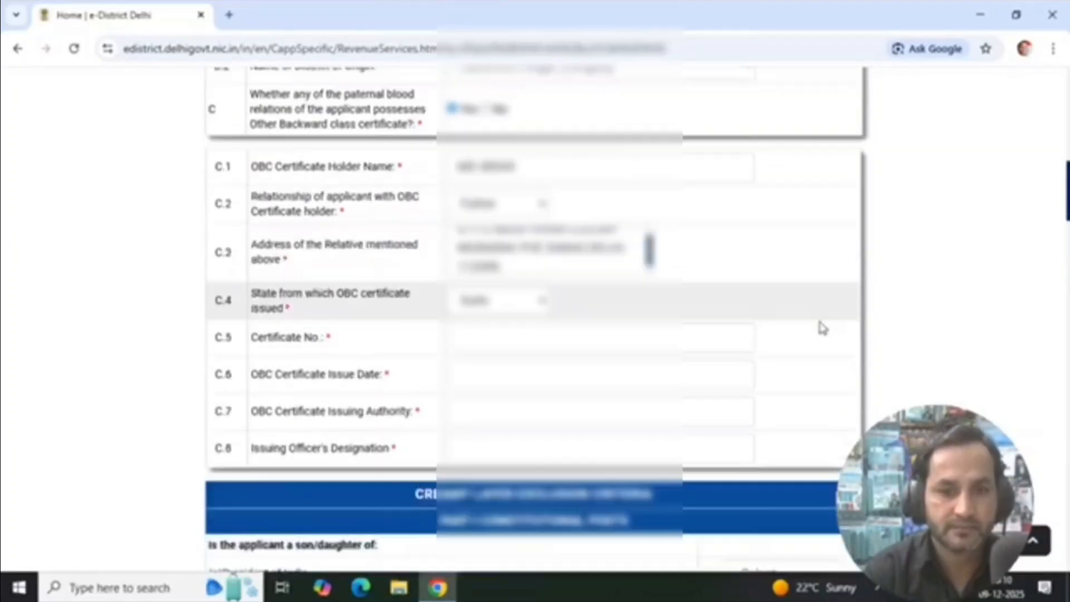
pyautogui.scroll(-1, 822, 328)
pyautogui.click(537, 280)
pyautogui.write('90')
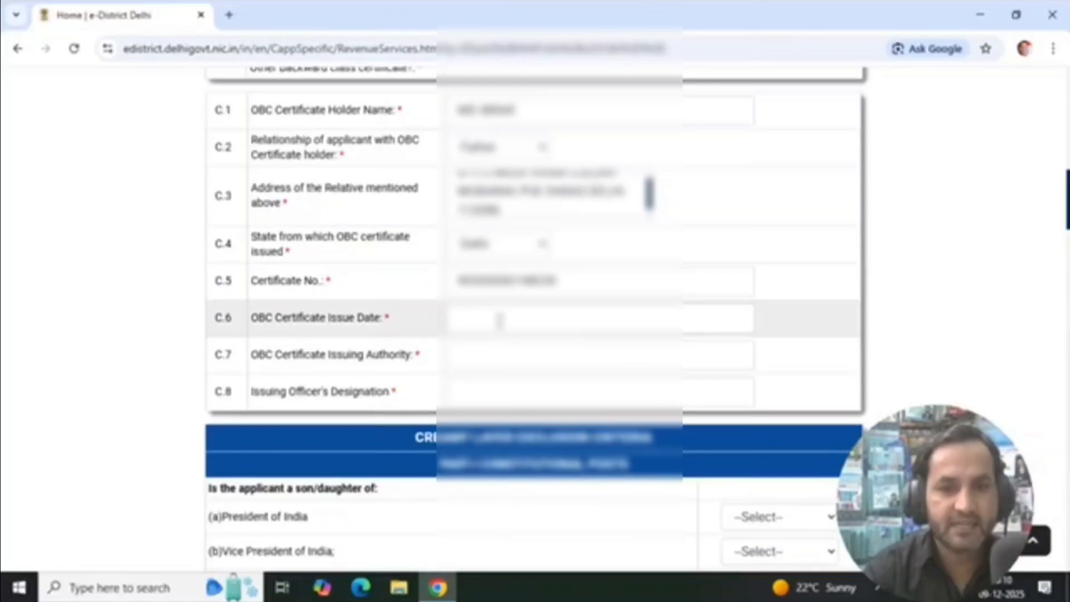
pyautogui.click(500, 320)
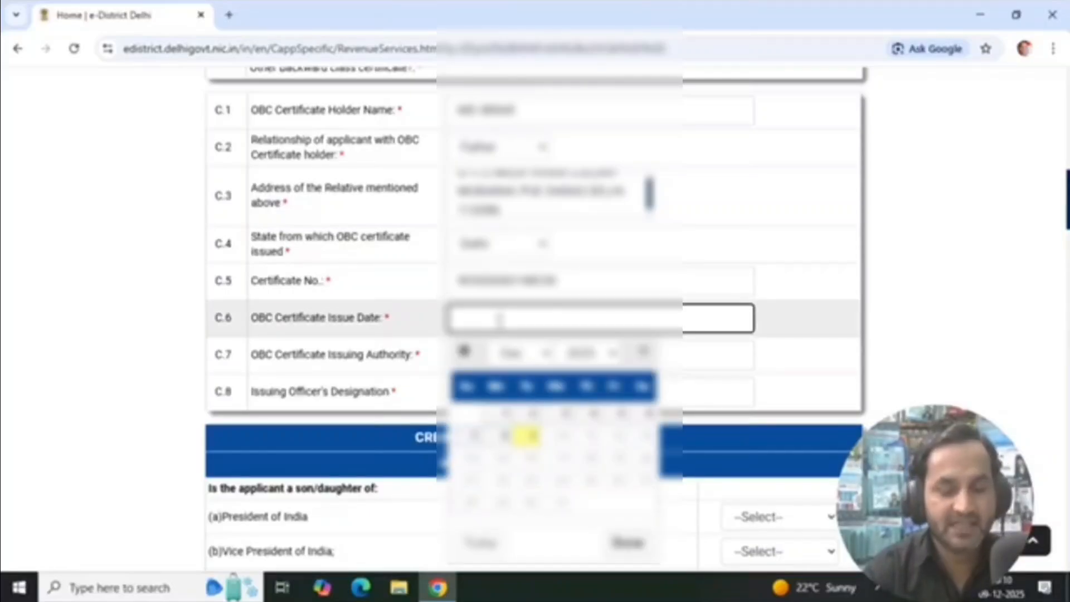
# Enter Revenue Department as the certificate's issuing authority and Tehsildar as the issuing officer's designation
pyautogui.click(554, 355)
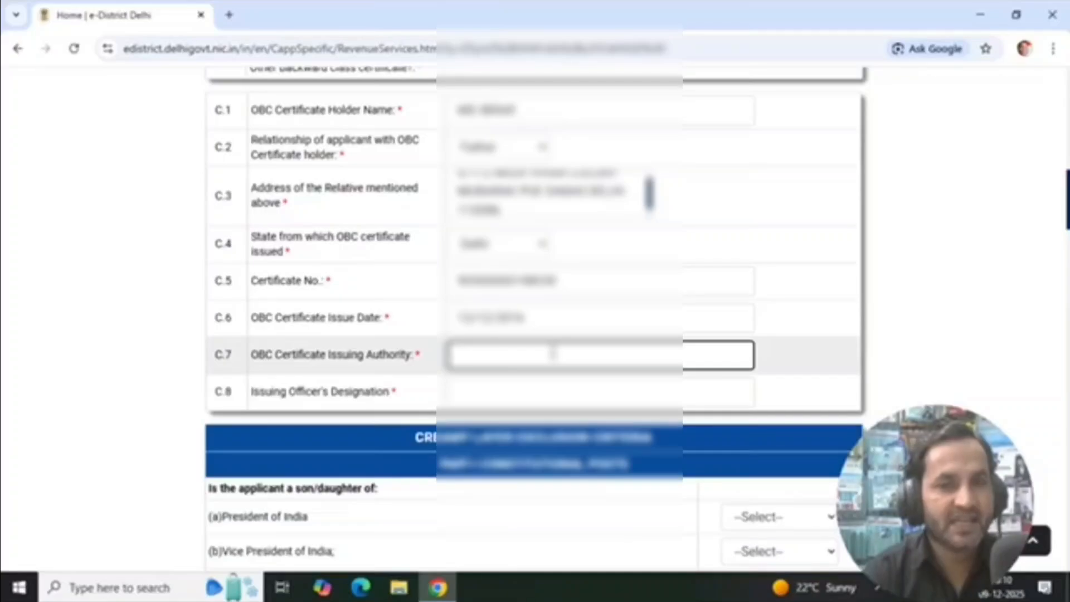
pyautogui.write('REVEN')
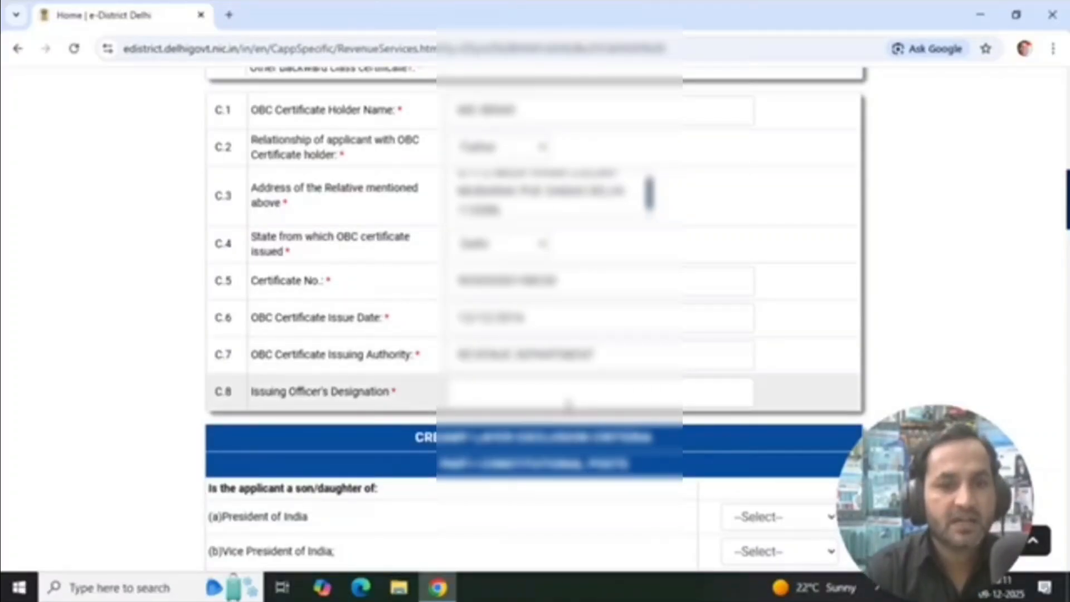
pyautogui.click(541, 396)
pyautogui.write('TEH')
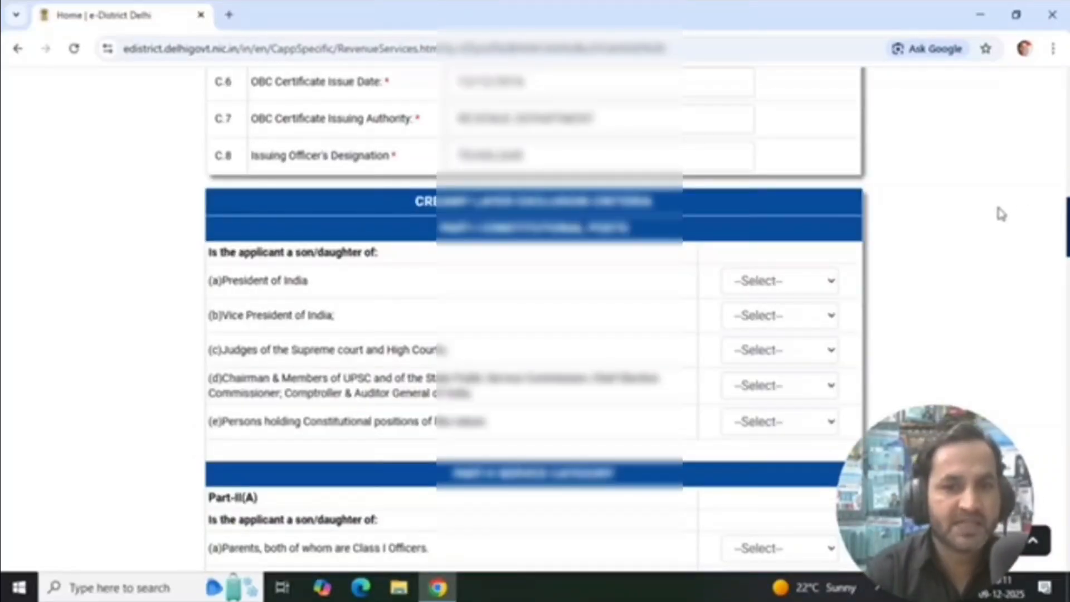
# Answer No to all five constitutional posts questions, (a) to (e), in Part-I of the creamy layer exclusion criteria
pyautogui.click(818, 287)
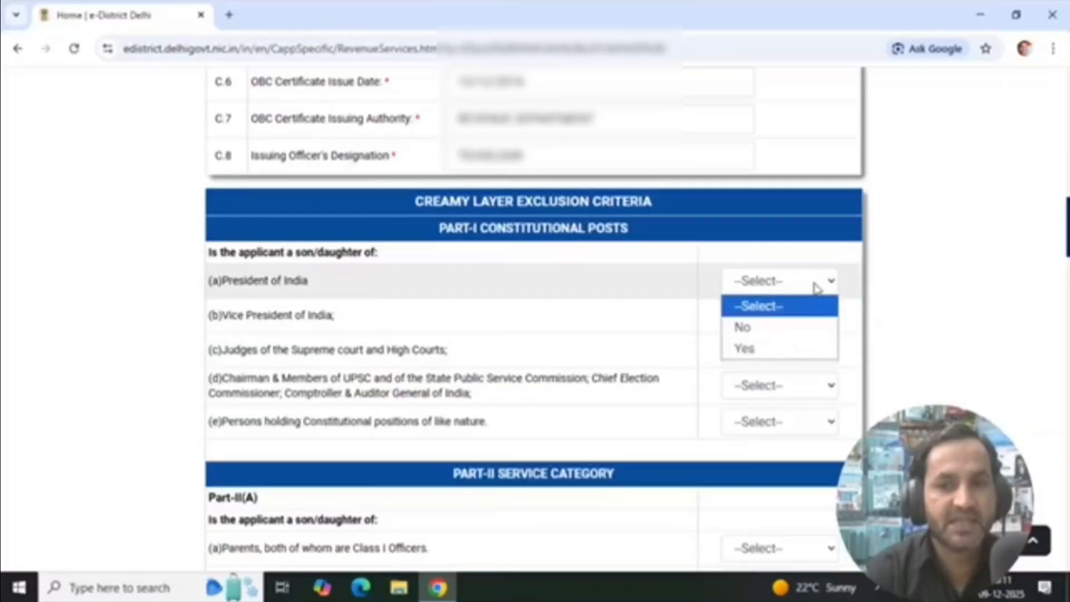
pyautogui.click(770, 330)
pyautogui.click(791, 317)
pyautogui.click(788, 361)
pyautogui.scroll(-2, 794, 361)
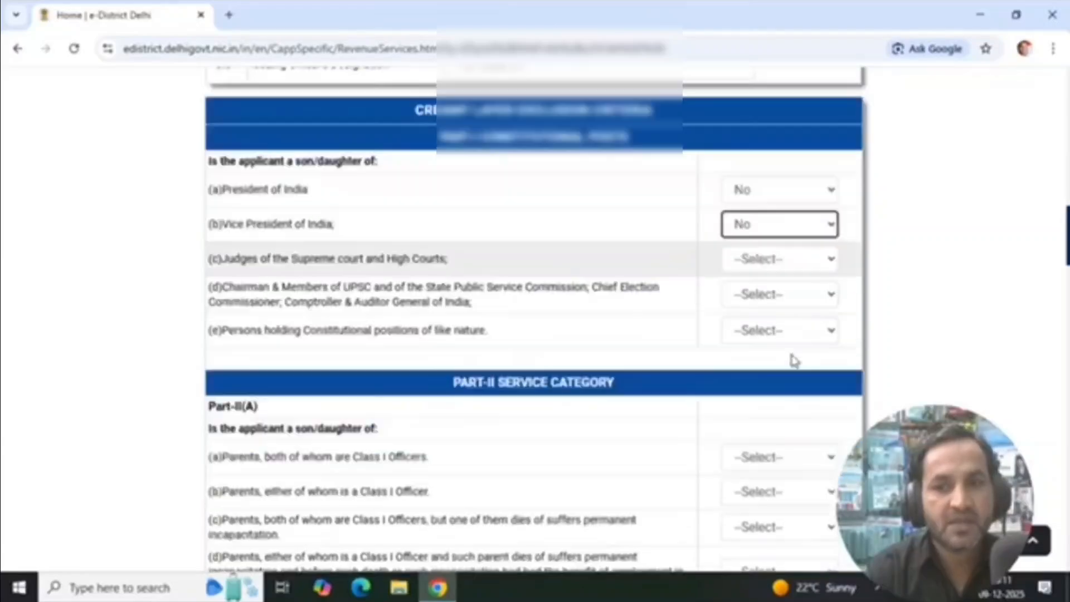
pyautogui.scroll(-1, 804, 195)
pyautogui.click(805, 196)
pyautogui.click(772, 239)
pyautogui.click(819, 234)
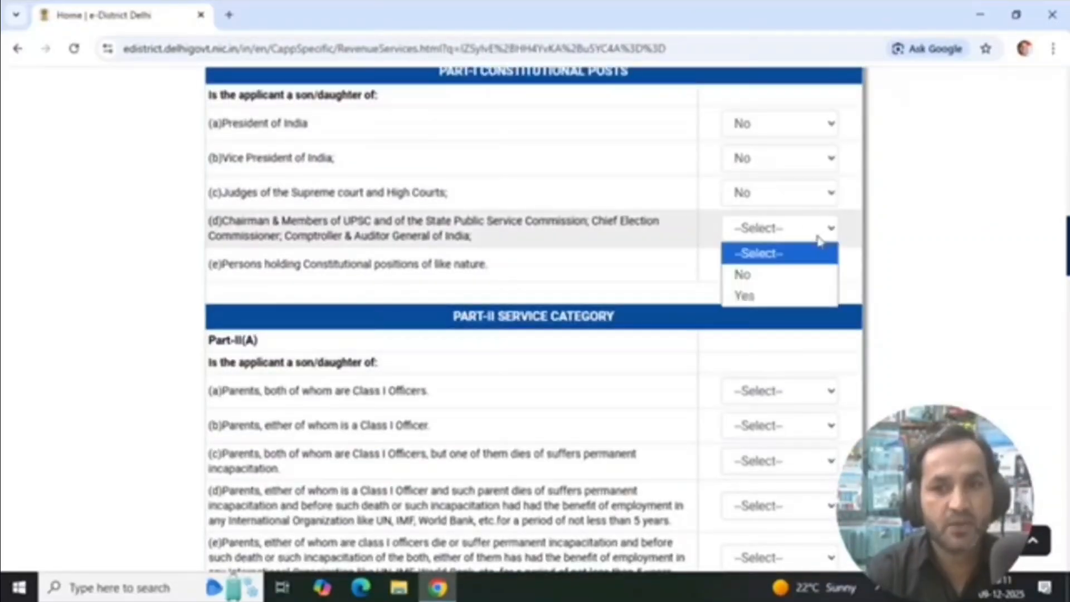
pyautogui.click(744, 274)
pyautogui.click(802, 264)
pyautogui.click(744, 311)
# Answer No to all five Class I officer questions, (a) to (e), in Part-II(A) of the service category
pyautogui.scroll(-2, 878, 276)
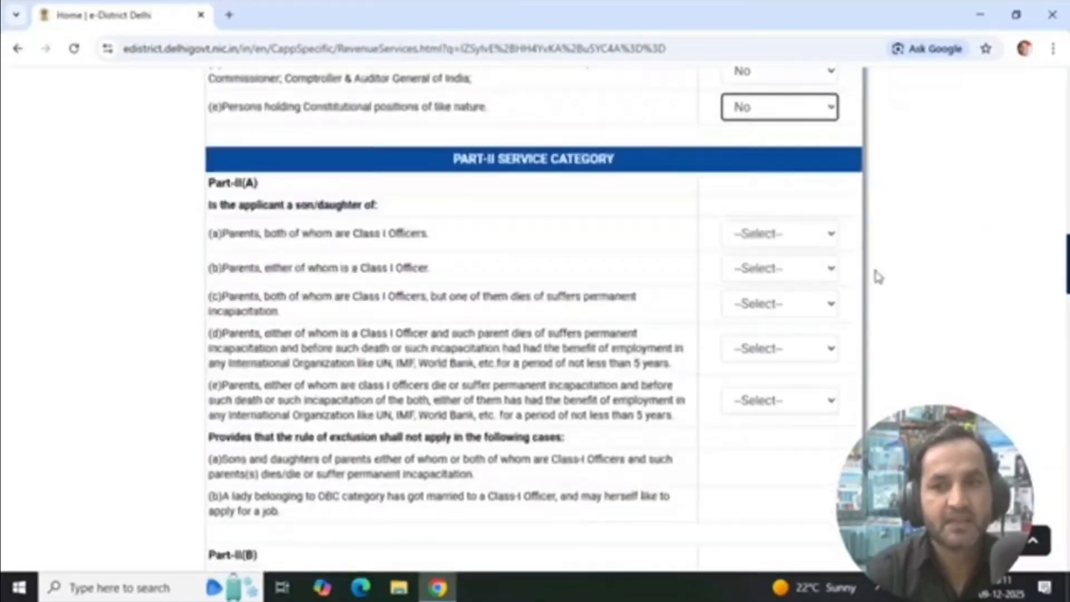
pyautogui.click(806, 239)
pyautogui.click(758, 279)
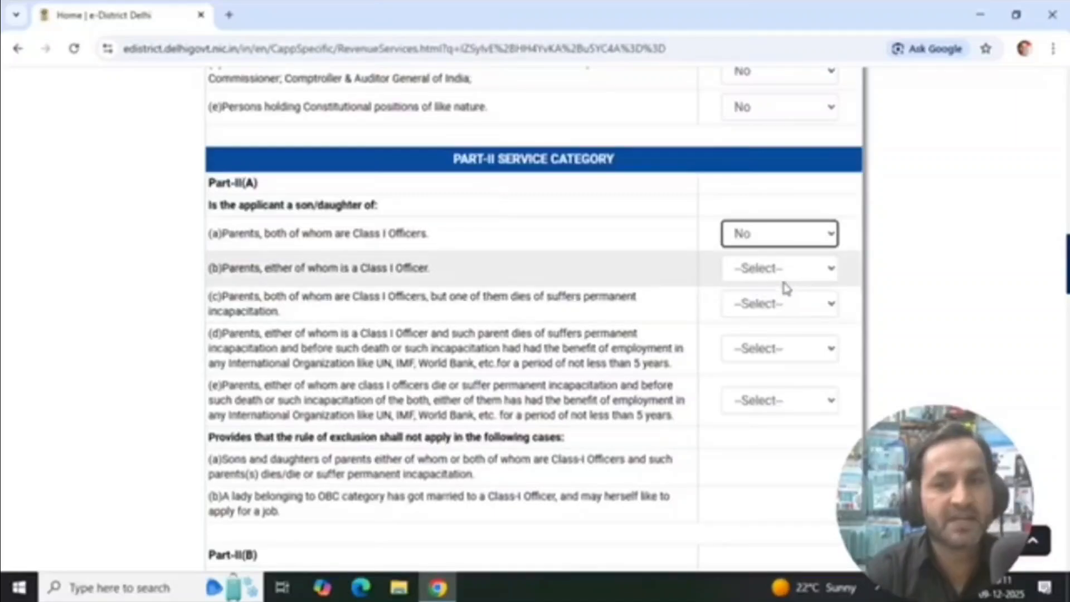
pyautogui.click(786, 269)
pyautogui.click(758, 312)
pyautogui.scroll(-1, 780, 312)
pyautogui.click(797, 226)
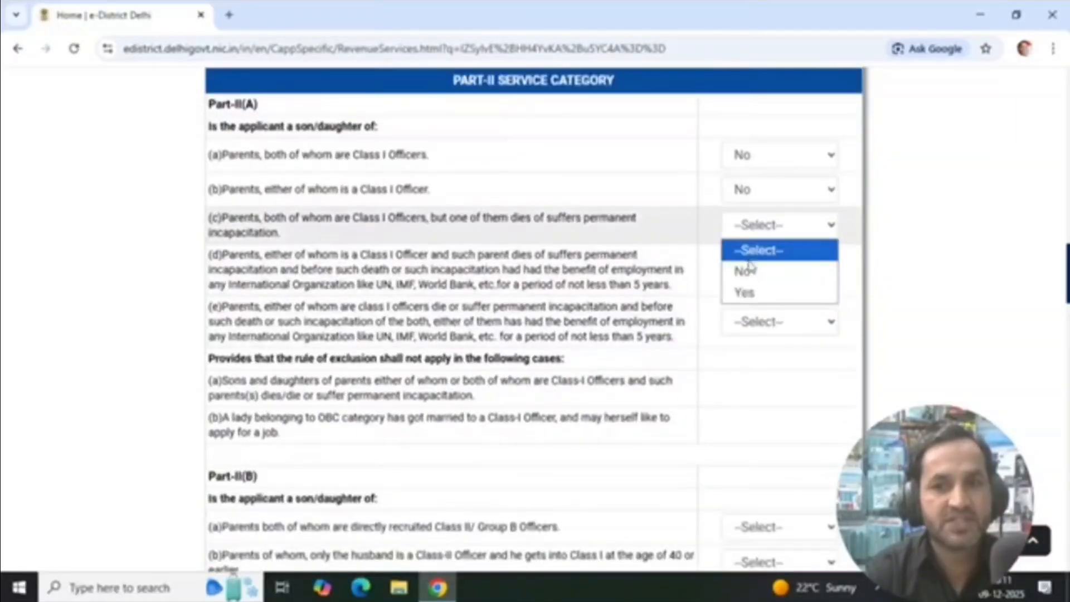
pyautogui.click(747, 271)
pyautogui.click(783, 269)
pyautogui.click(744, 314)
pyautogui.click(783, 323)
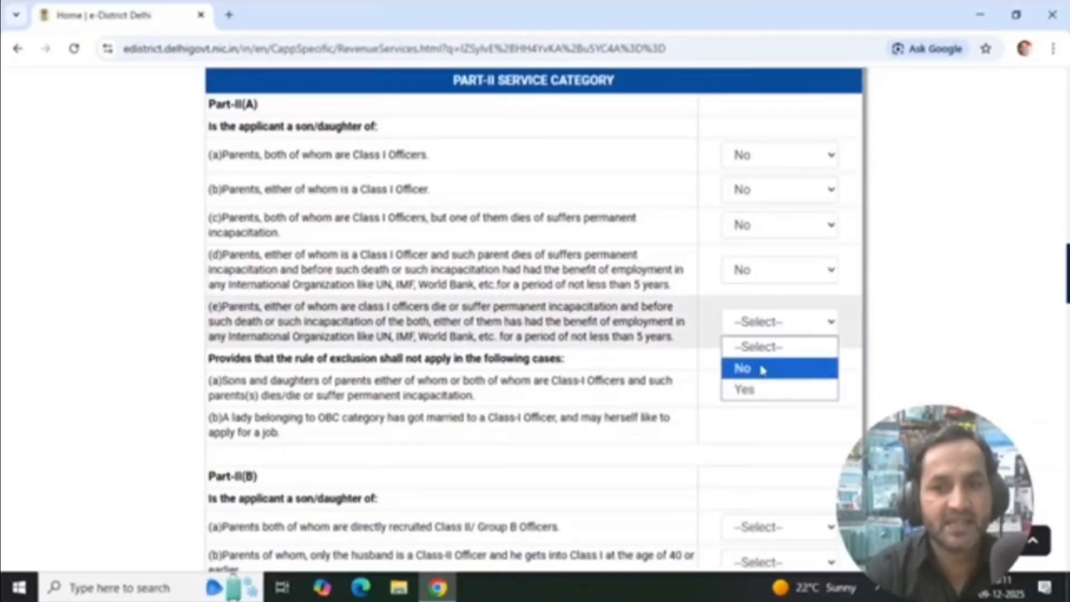
pyautogui.click(762, 369)
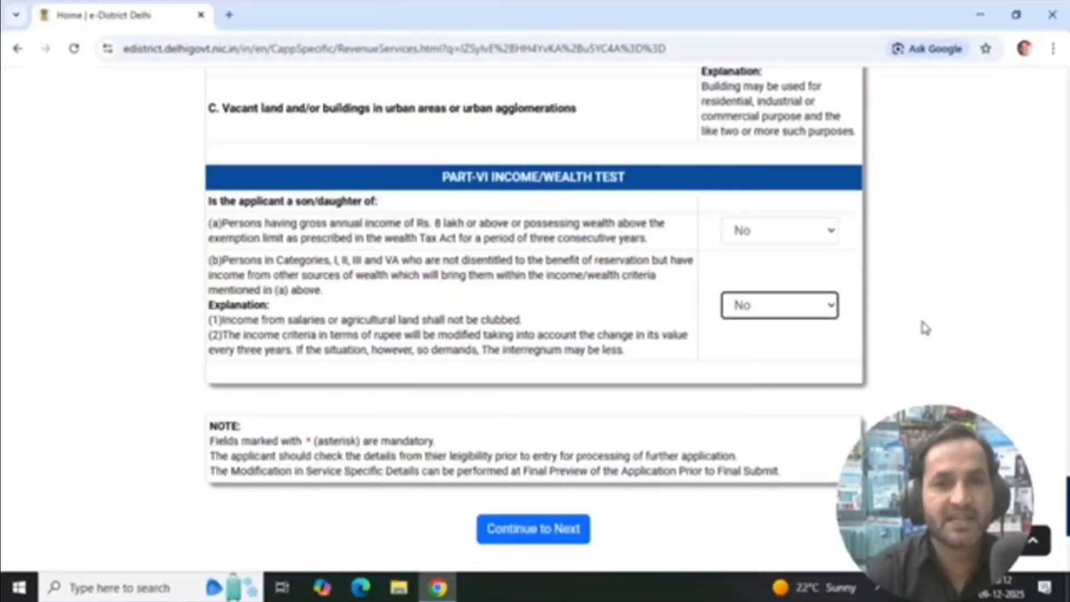
# Submit the completed service-specific details and open the drive upload form for the Identity Proof document
pyautogui.click(555, 547)
pyautogui.scroll(-10, 597, 356)
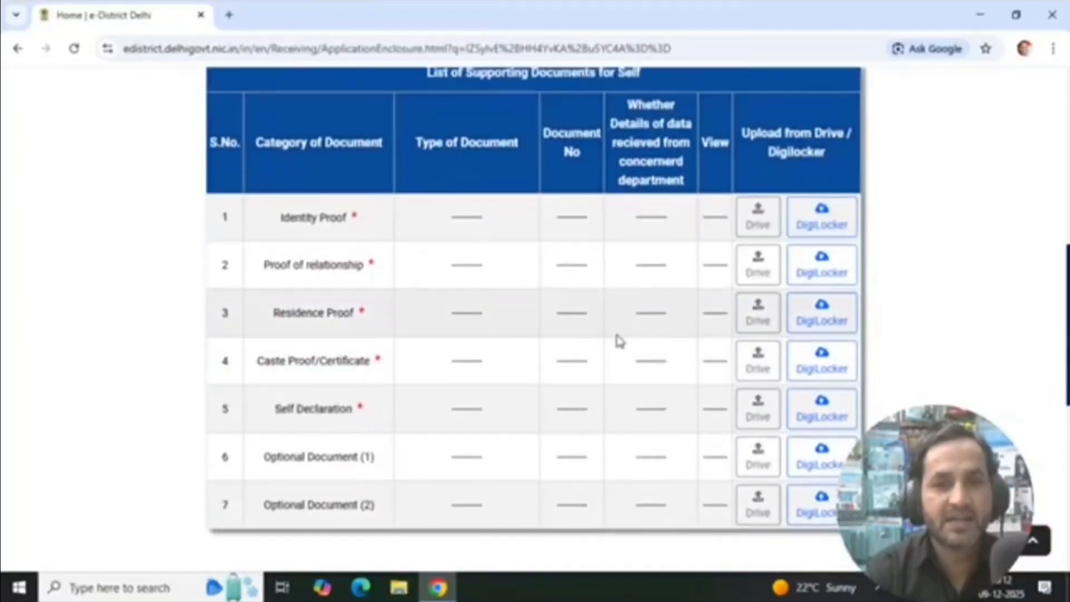
pyautogui.scroll(-1, 616, 340)
pyautogui.click(758, 241)
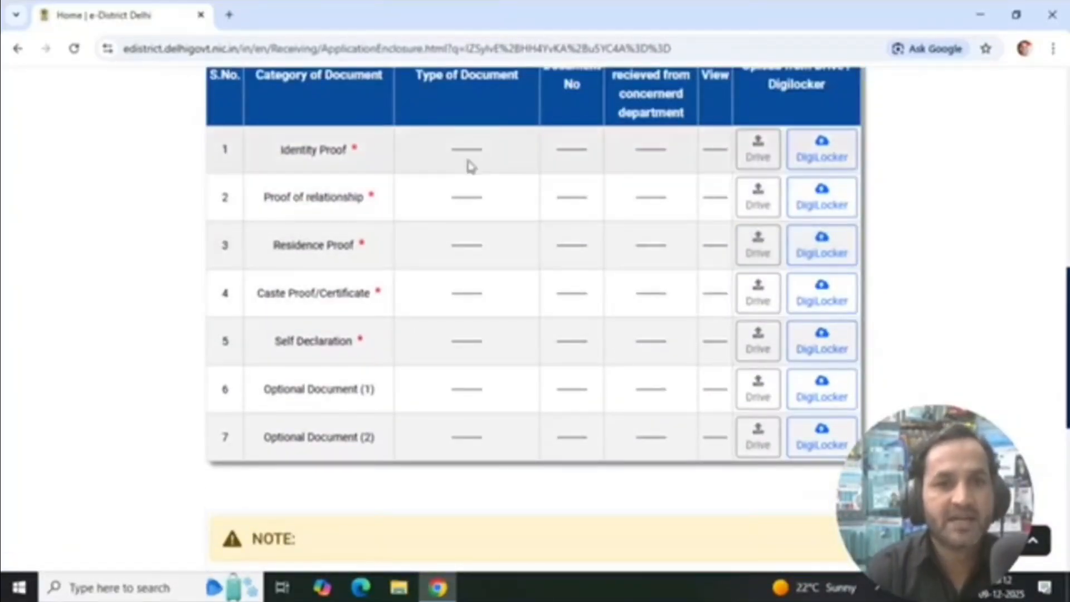
pyautogui.moveTo(278, 154); pyautogui.dragTo(375, 155)
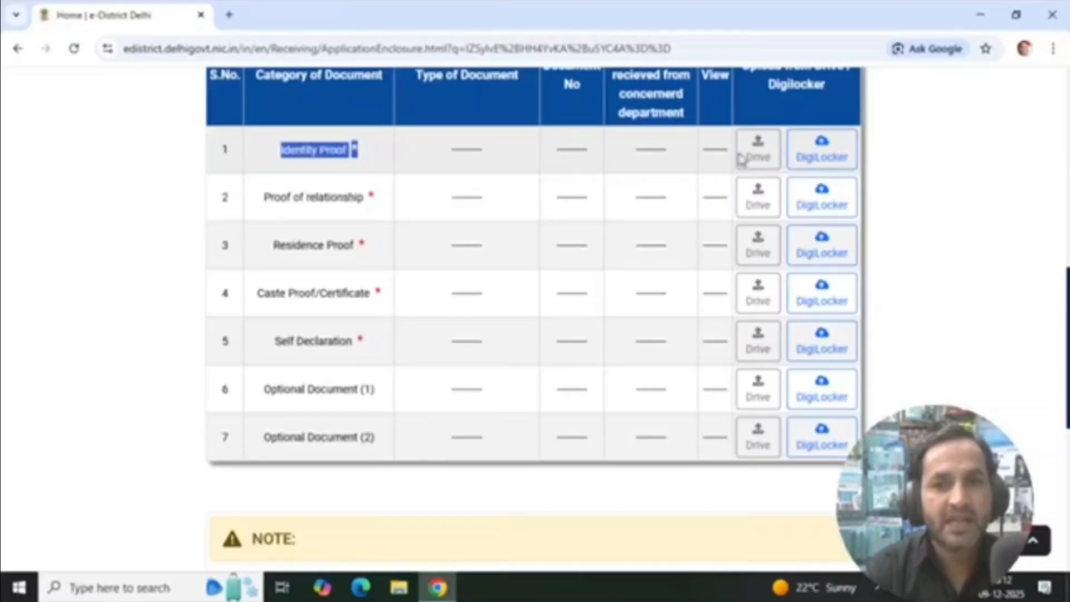
pyautogui.click(760, 160)
pyautogui.scroll(-10, 659, 246)
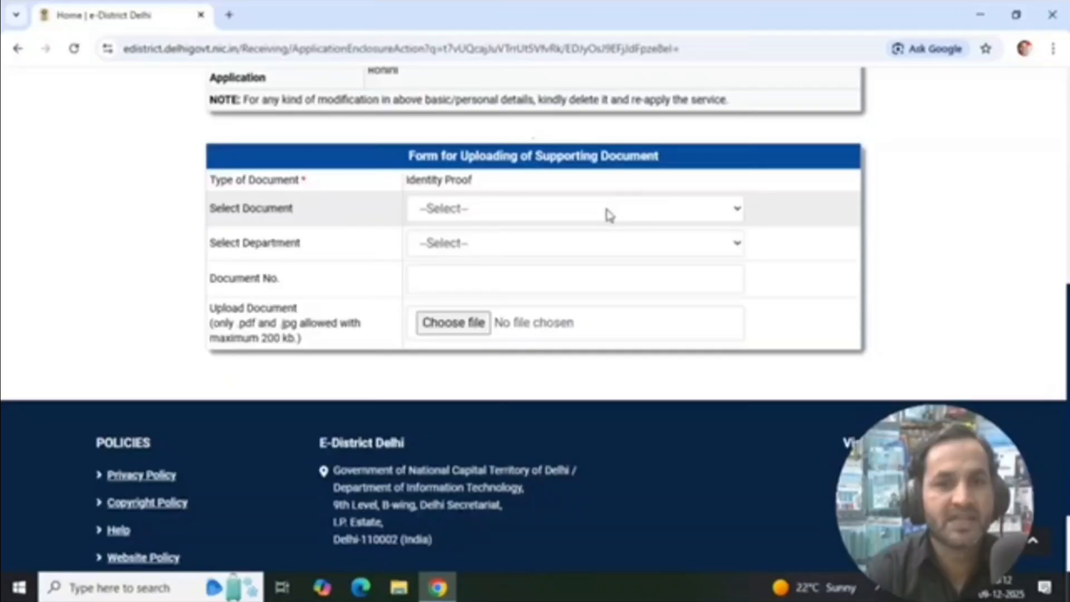
# Select Aadhaar Card as the identity proof with UID as the department, and enter the Aadhaar number as the document number
pyautogui.click(609, 215)
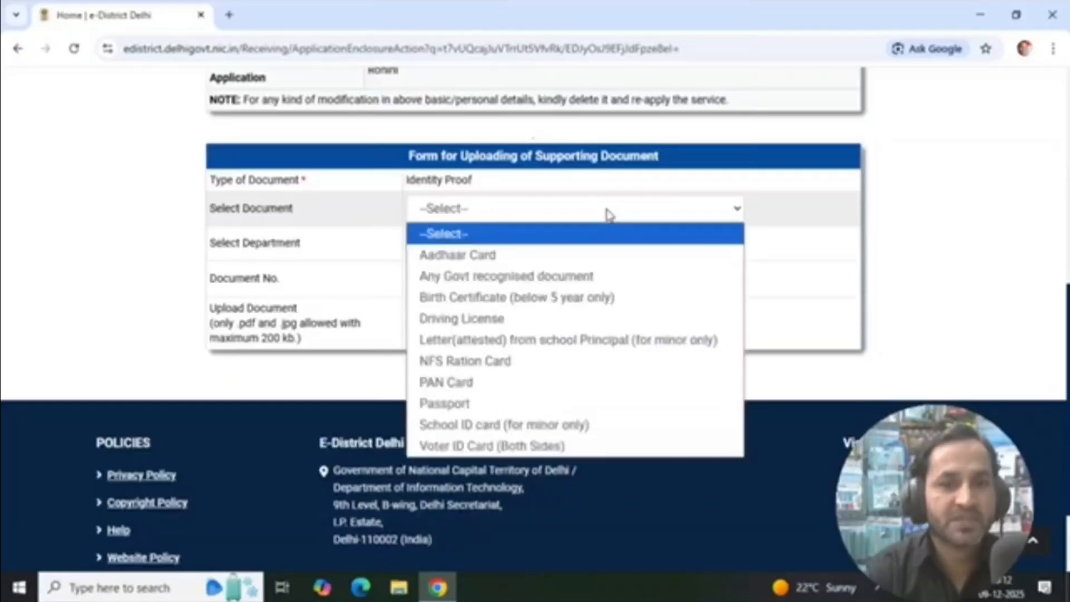
pyautogui.click(457, 258)
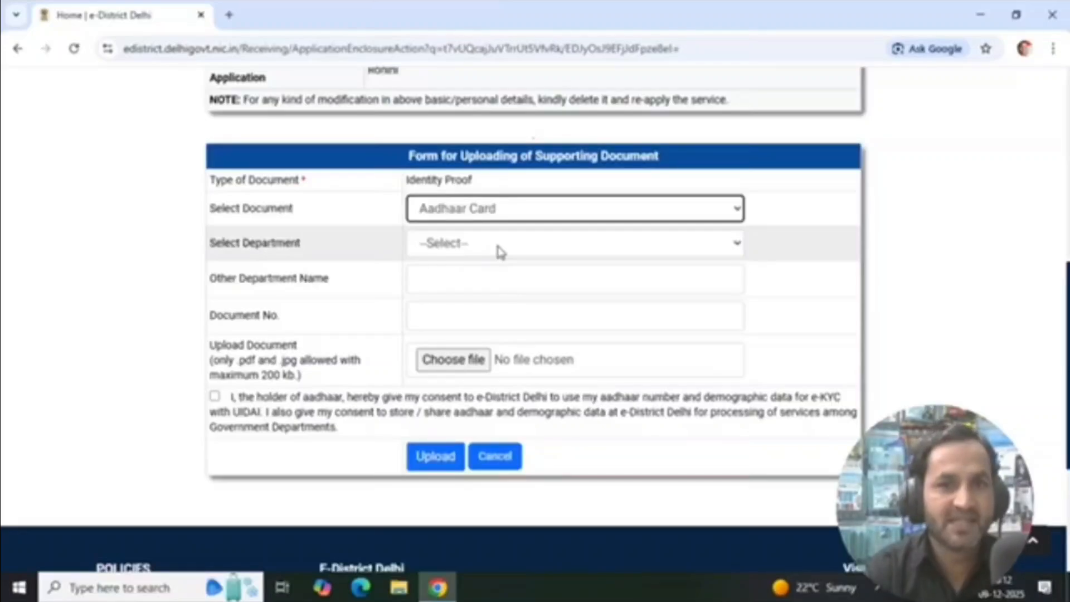
pyautogui.click(502, 247)
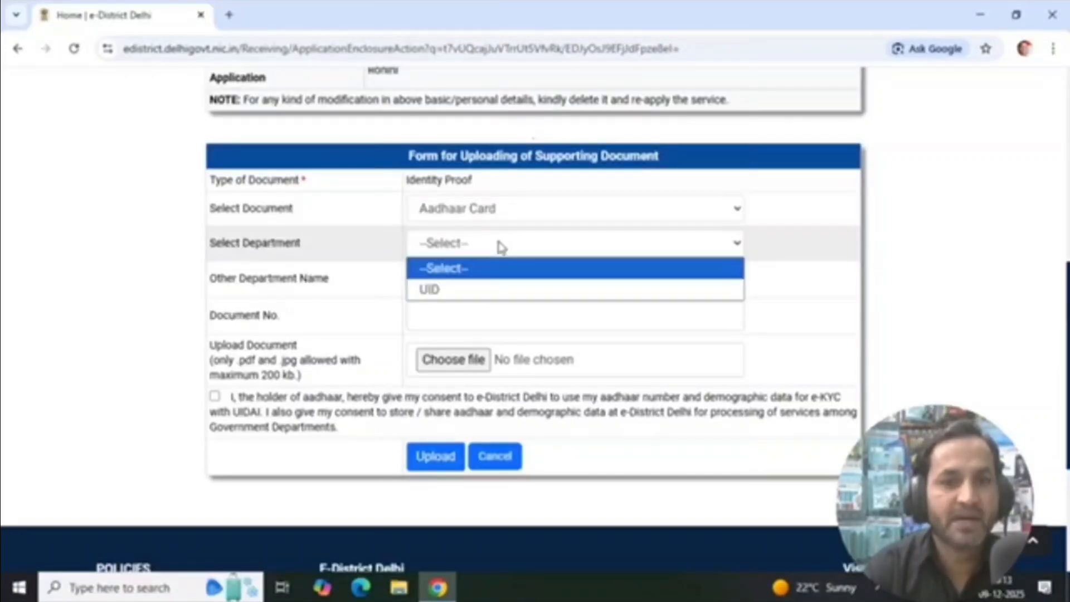
pyautogui.click(452, 290)
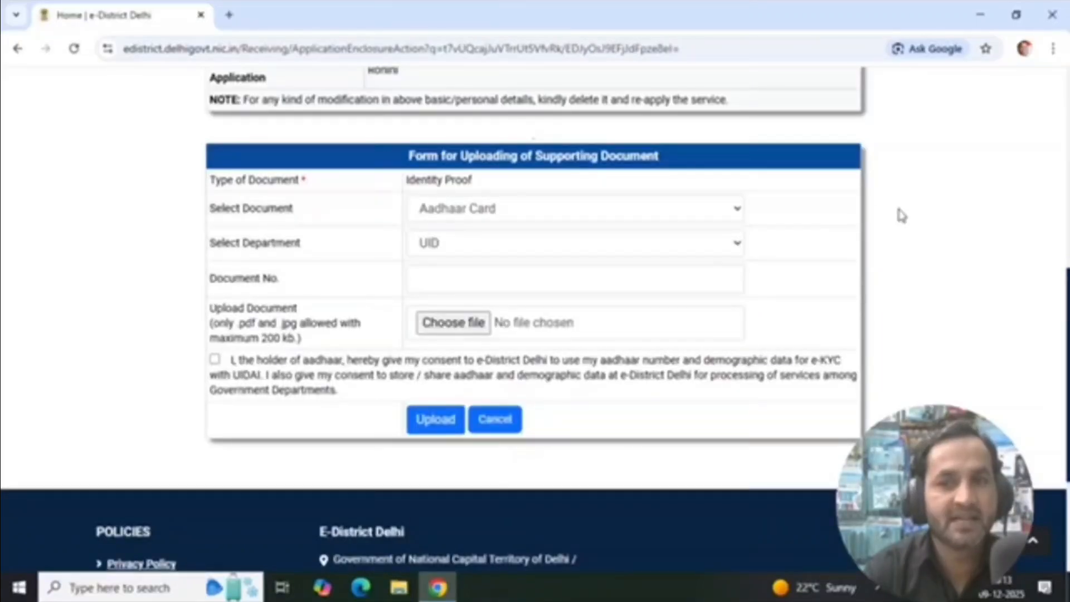
pyautogui.click(502, 287)
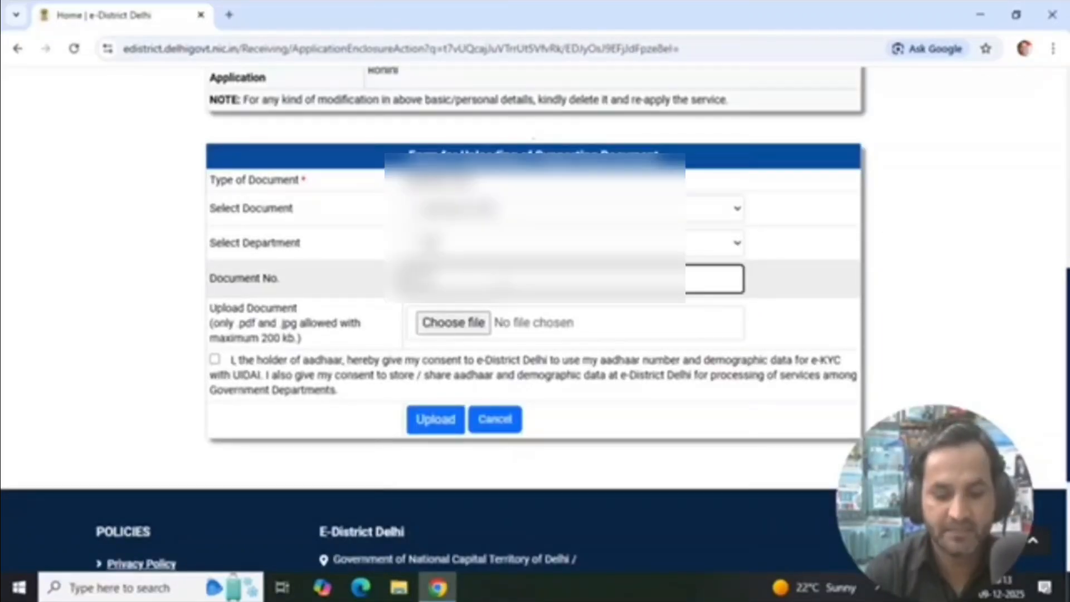
pyautogui.write('****')
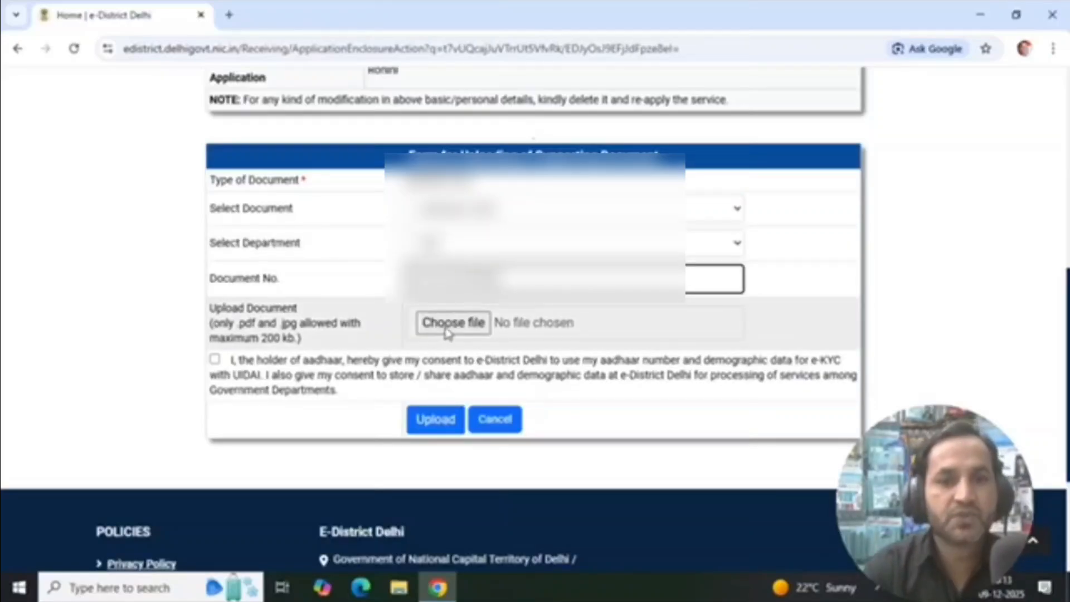
pyautogui.click(914, 210)
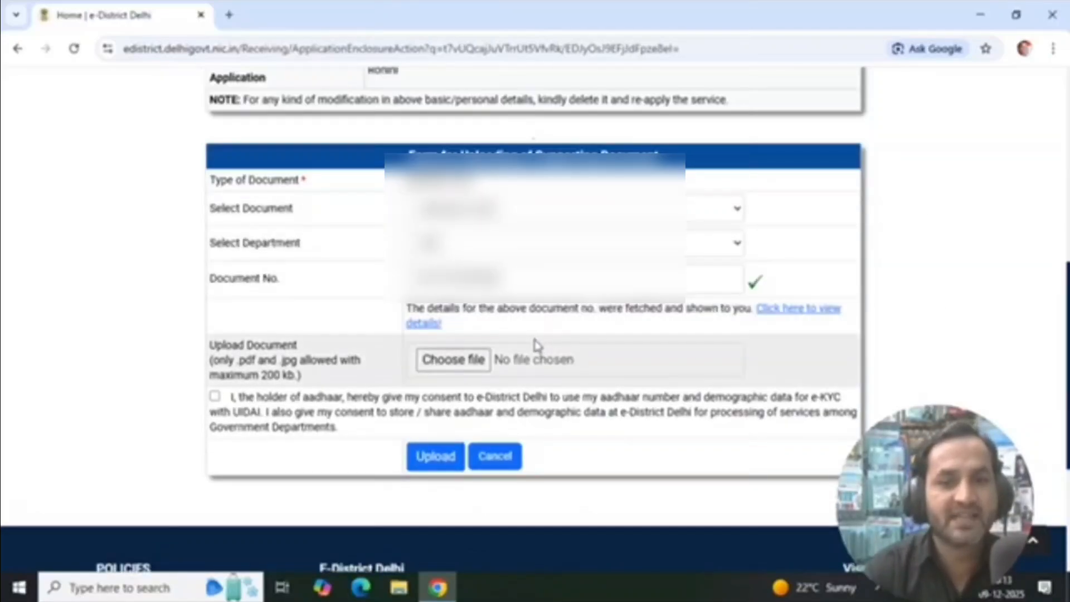
# Attach the Aadhaar card file, give the e-KYC consent, and upload it as the identity proof
pyautogui.scroll(-2, 536, 346)
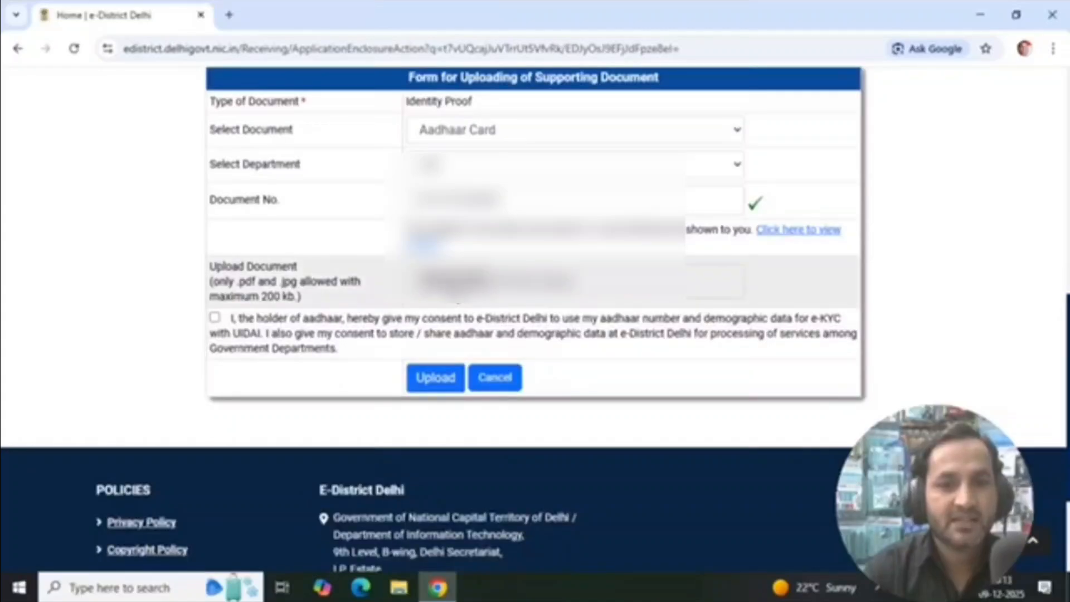
pyautogui.click(455, 286)
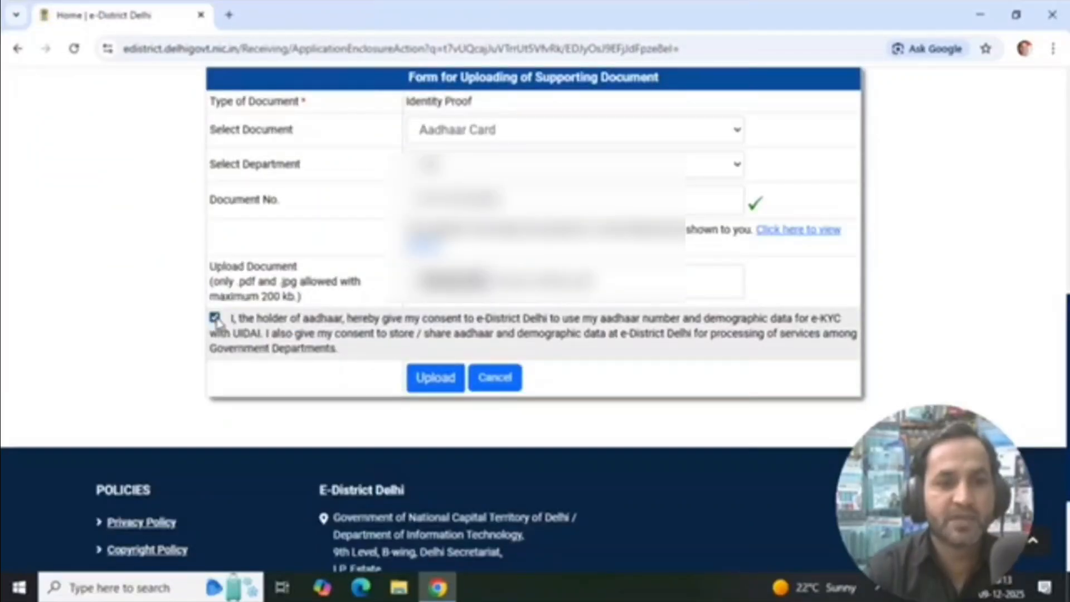
pyautogui.click(437, 380)
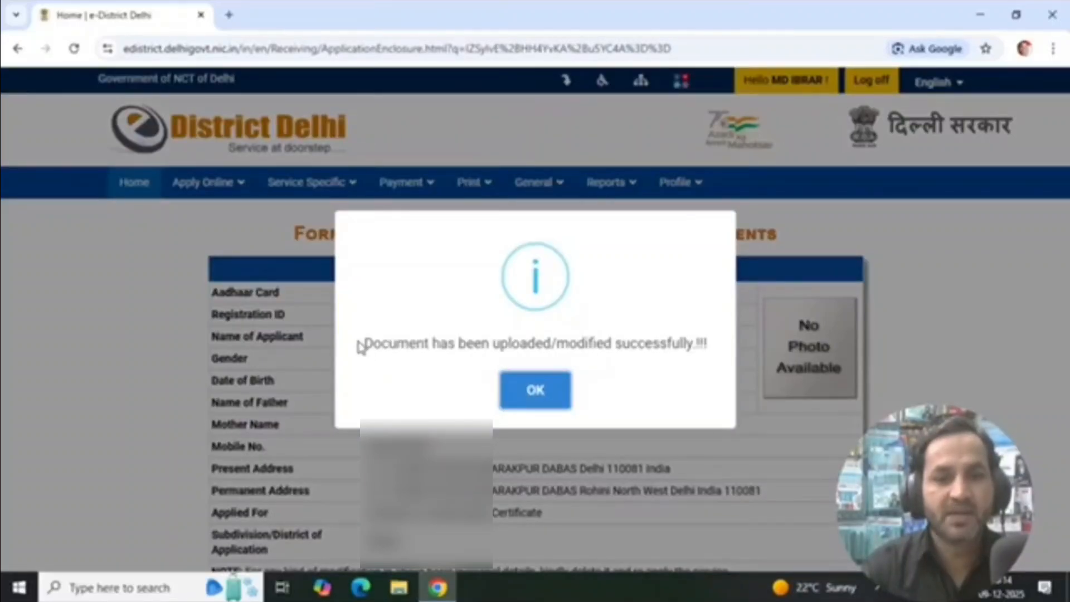
pyautogui.moveTo(362, 344); pyautogui.dragTo(694, 337)
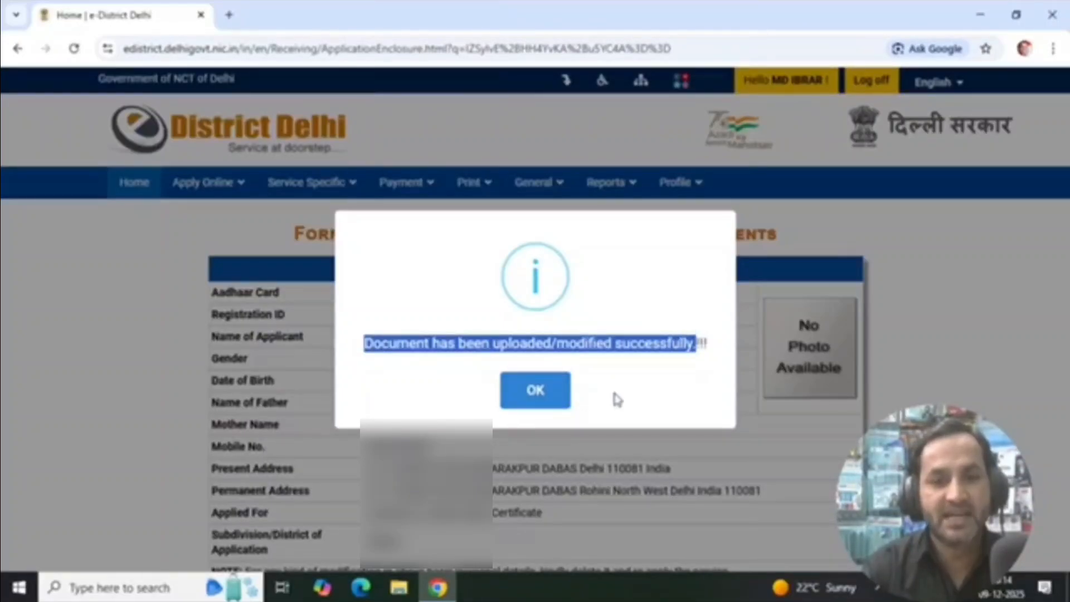
pyautogui.click(551, 403)
# Open the drive upload form for Proof of relationship and select Aadhaar Card as the document
pyautogui.scroll(-8, 552, 390)
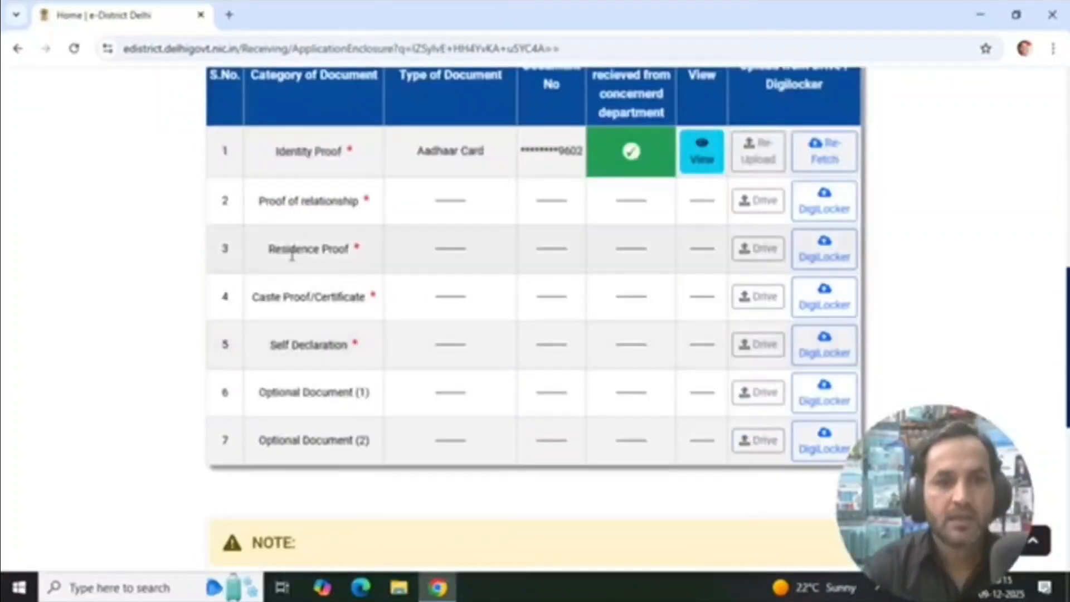
pyautogui.moveTo(260, 201); pyautogui.dragTo(365, 202)
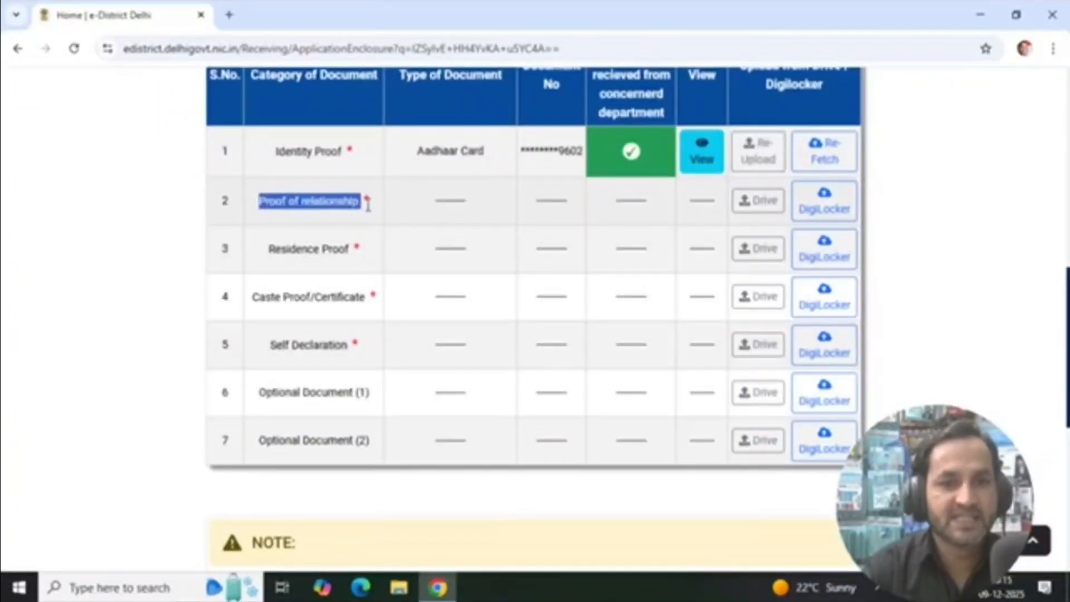
pyautogui.click(767, 216)
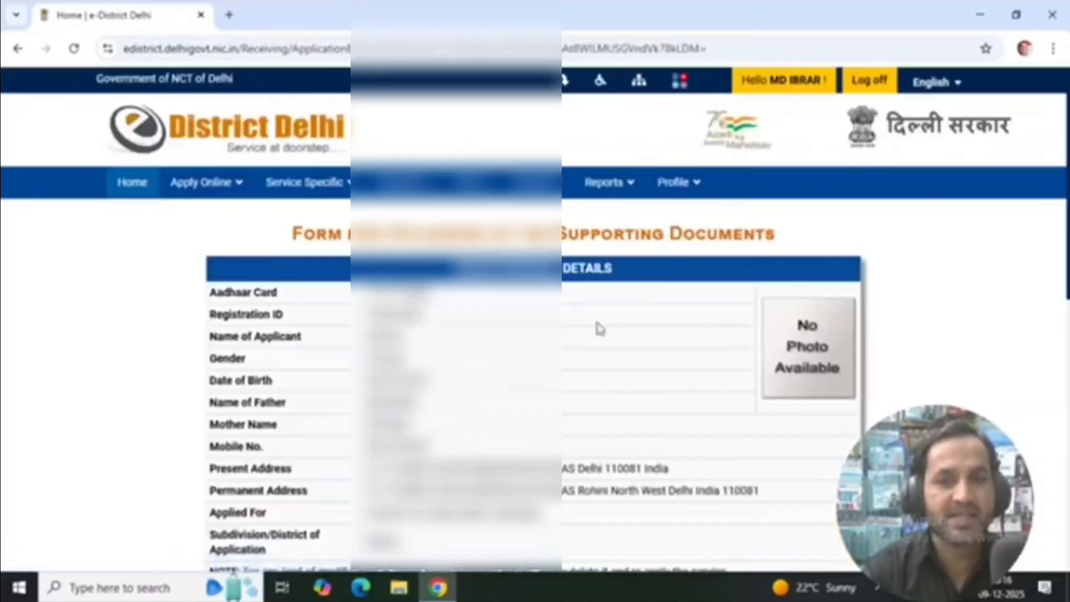
pyautogui.scroll(-5, 596, 323)
pyautogui.click(515, 288)
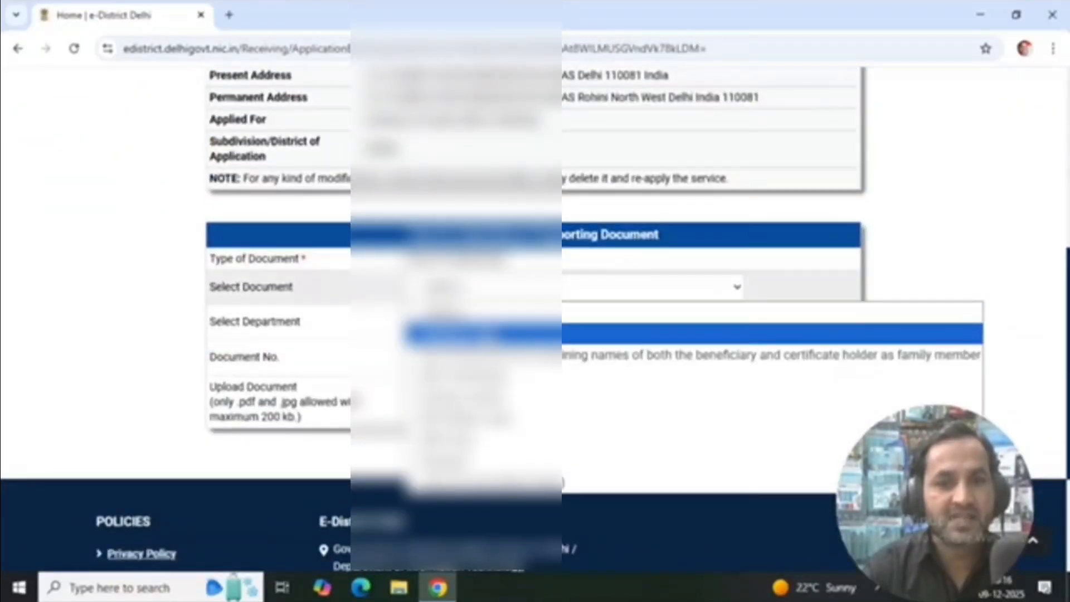
pyautogui.click(491, 333)
# Pick the already uploaded Aadhaar card and continue with this existing document as the proof of relationship
pyautogui.click(493, 321)
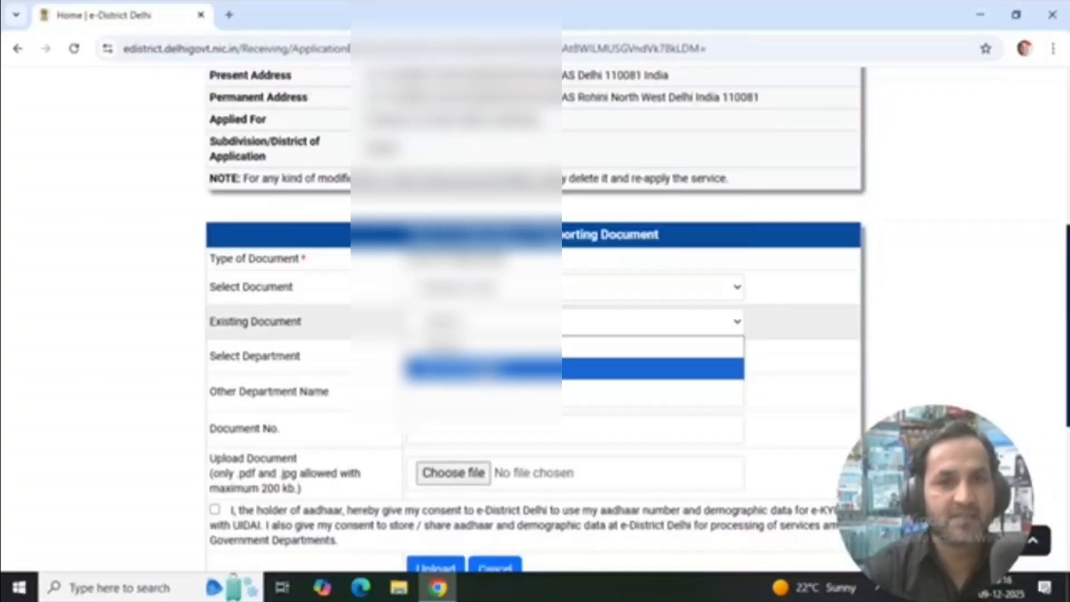
pyautogui.click(613, 368)
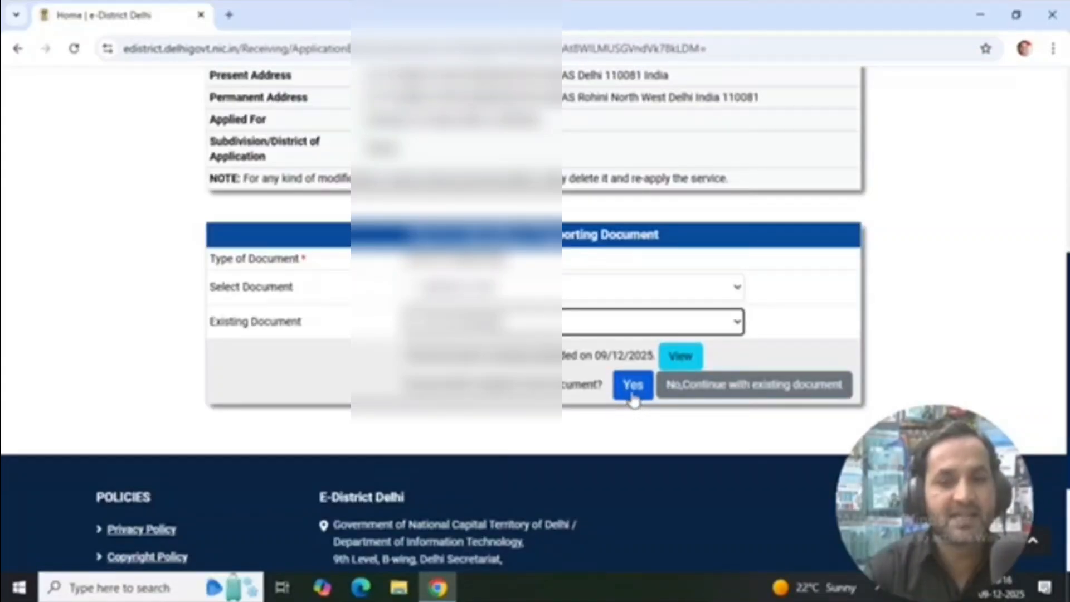
pyautogui.click(722, 393)
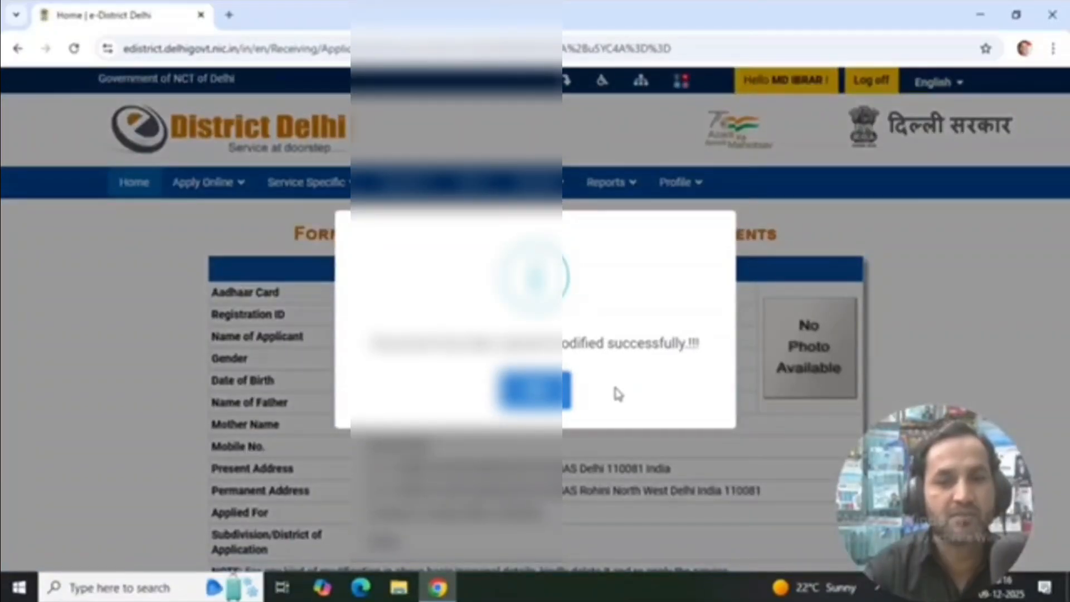
pyautogui.click(544, 391)
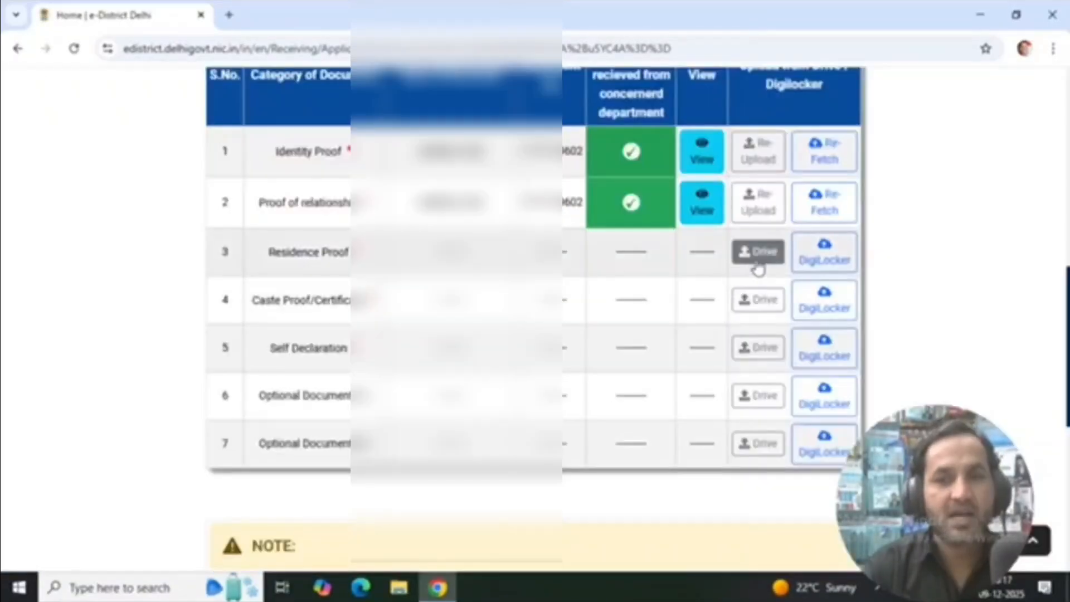
# Open the drive upload form for Residence Proof and select Aadhaar Card as the document
pyautogui.click(758, 252)
pyautogui.scroll(-10, 509, 214)
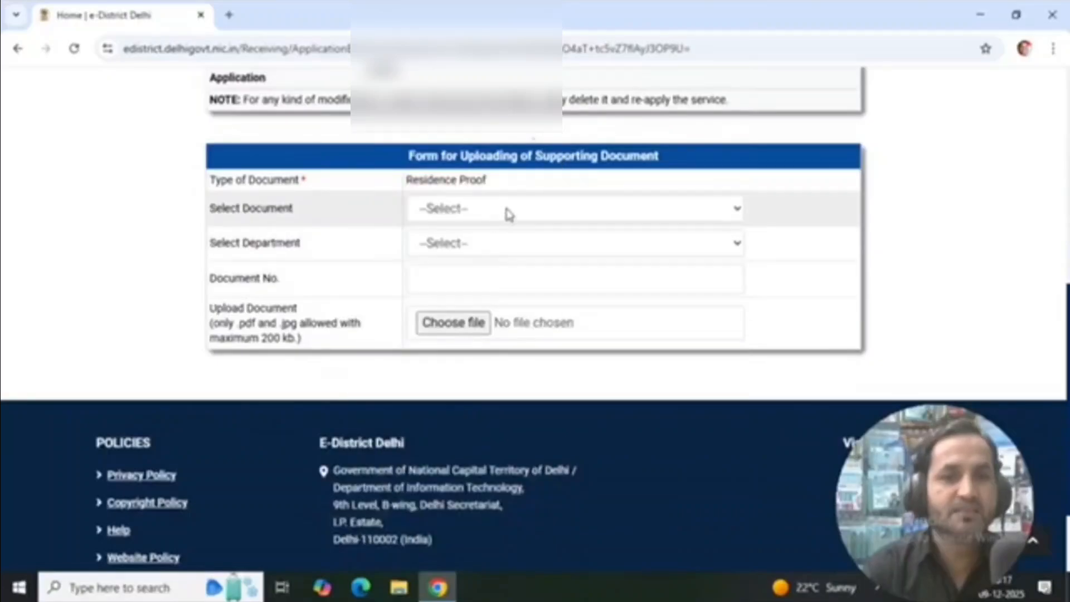
pyautogui.click(509, 210)
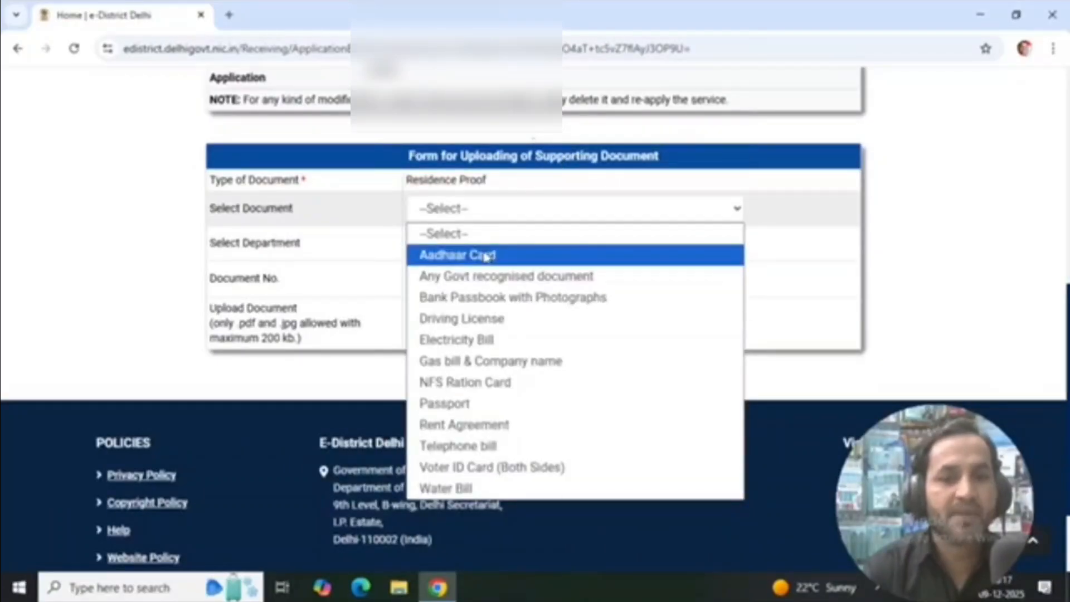
pyautogui.click(491, 254)
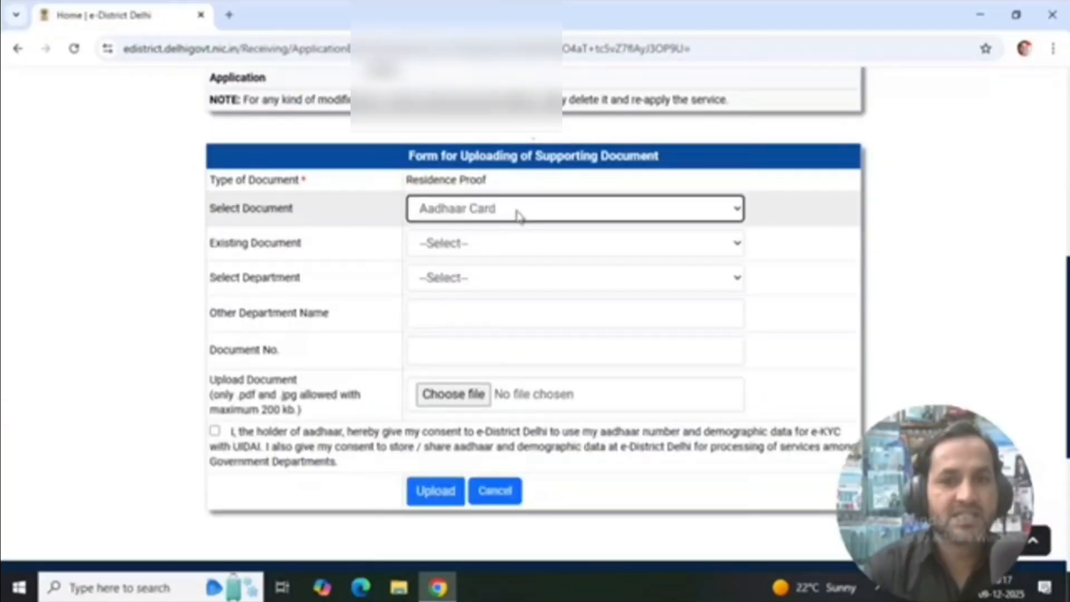
pyautogui.click(518, 215)
pyautogui.click(500, 255)
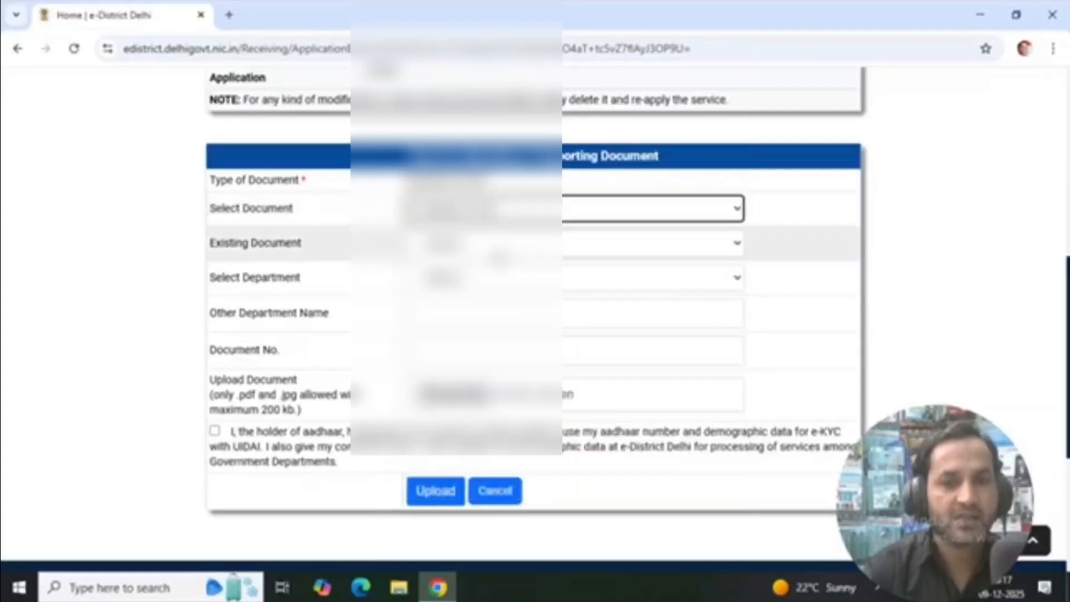
# Reuse the existing Aadhaar card upload as the residence proof instead of uploading a new file
pyautogui.click(502, 247)
pyautogui.click(502, 269)
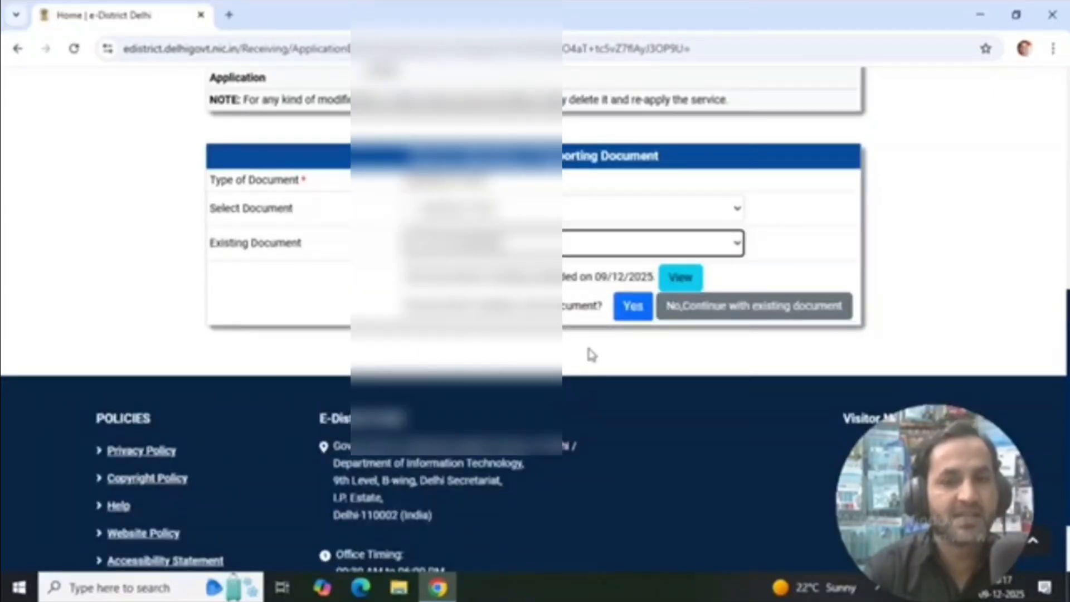
pyautogui.click(713, 313)
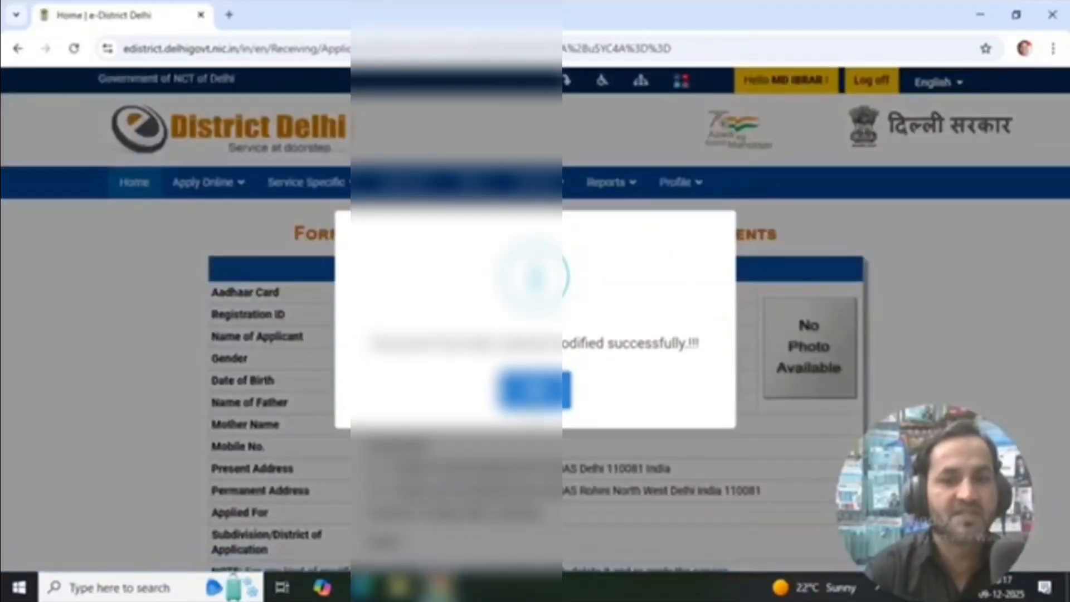
pyautogui.click(543, 394)
pyautogui.scroll(-8, 657, 433)
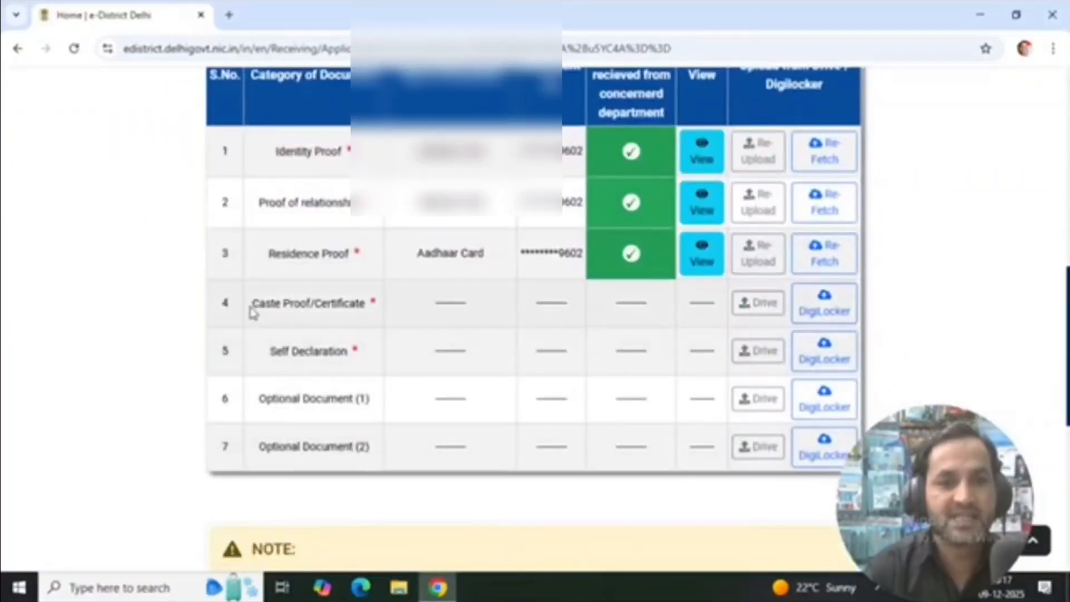
# Open the drive upload form for Caste Proof/Certificate and select the parental-side certificate and its issuing department
pyautogui.moveTo(251, 307); pyautogui.dragTo(379, 315)
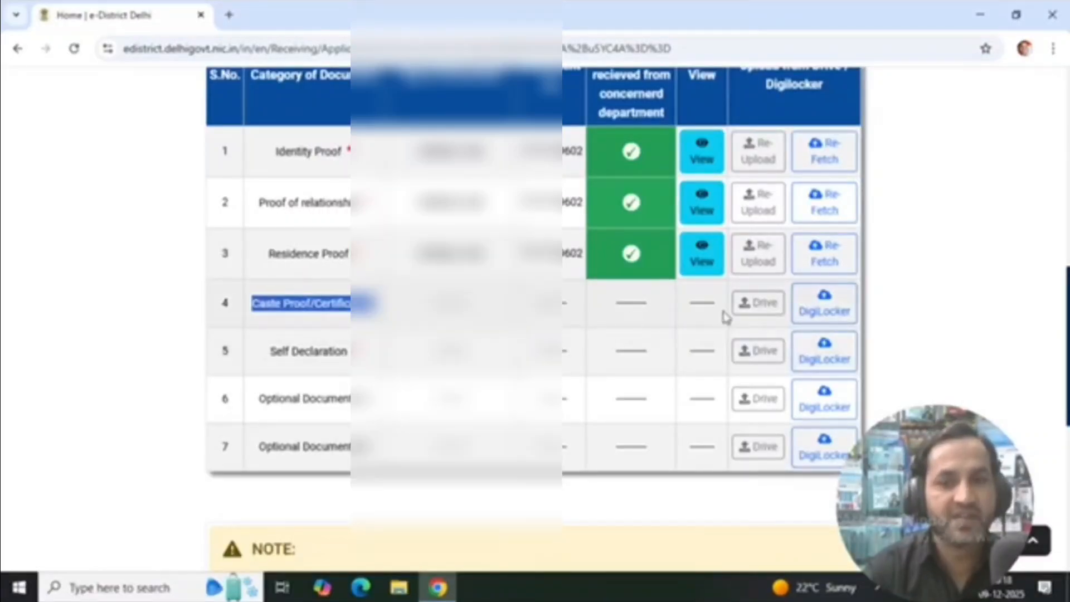
pyautogui.click(755, 312)
pyautogui.scroll(-1, 452, 350)
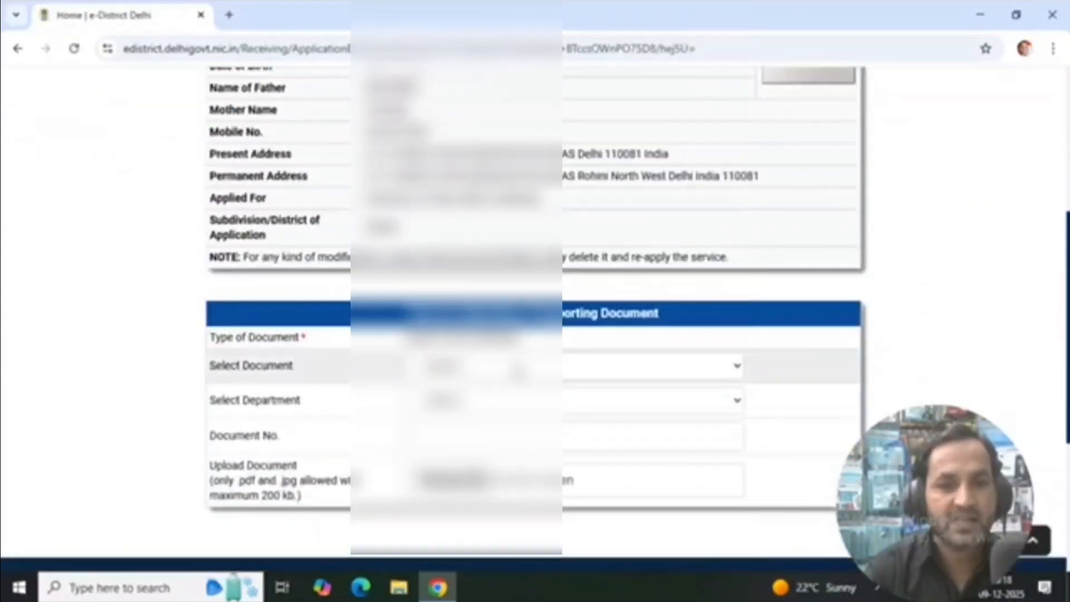
pyautogui.click(519, 369)
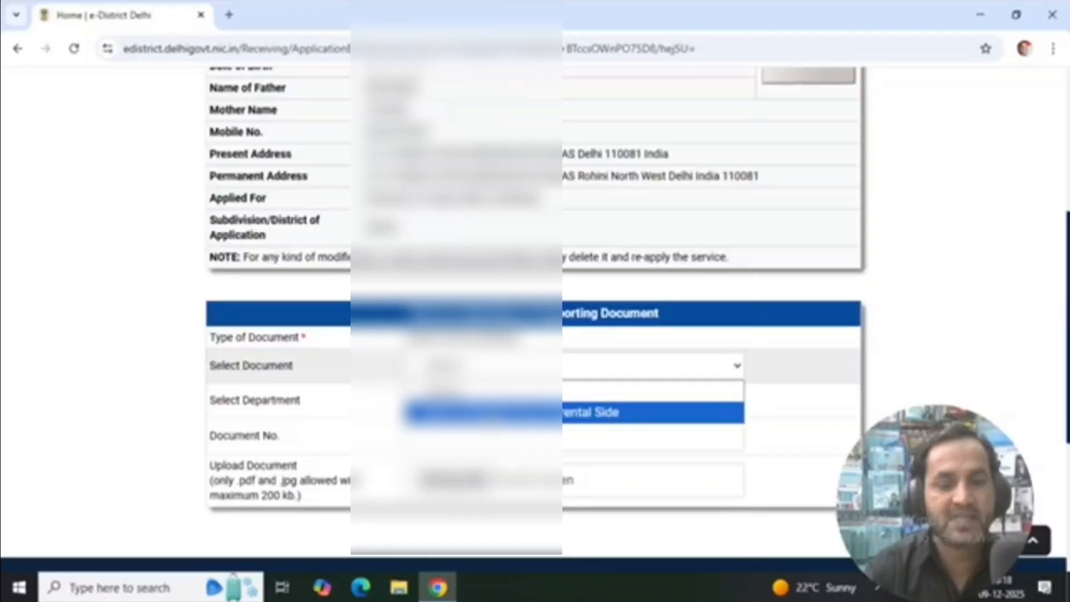
pyautogui.click(518, 412)
pyautogui.click(519, 400)
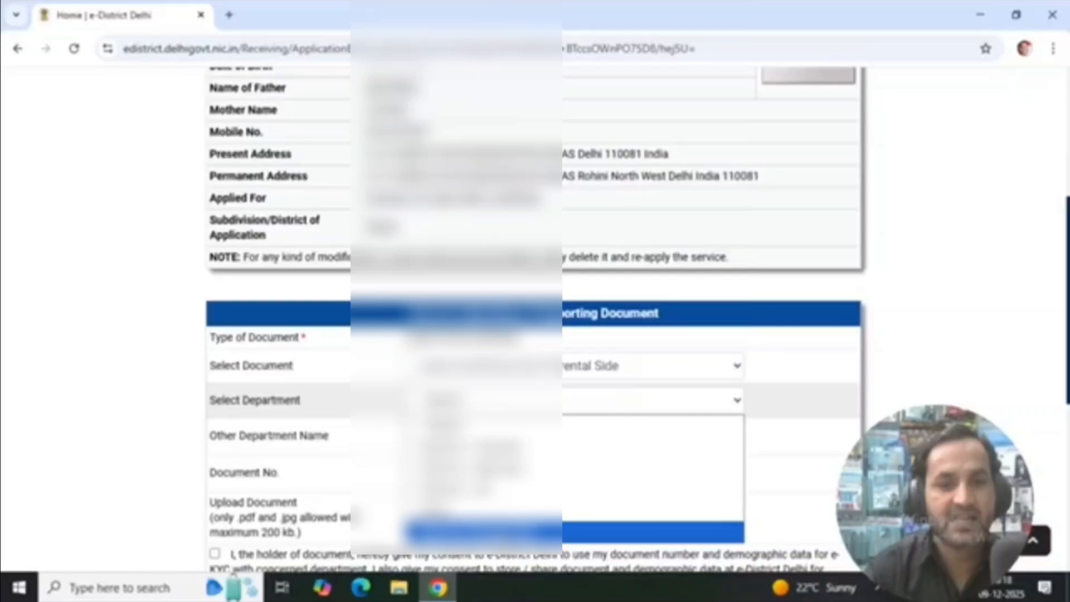
pyautogui.click(490, 534)
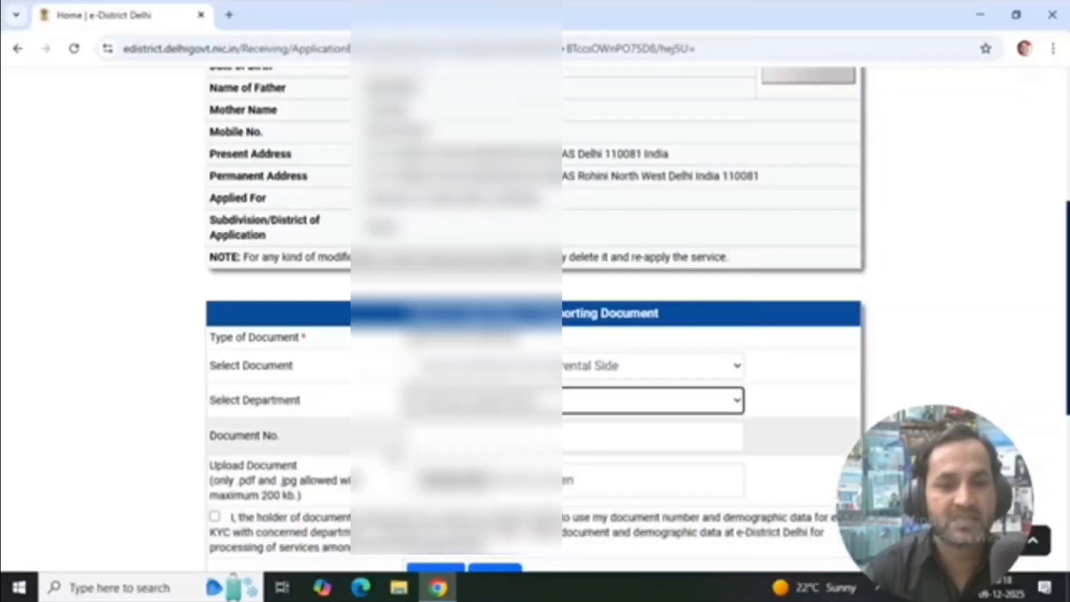
# Enter the caste certificate's document number for verification and acknowledge the department lookup message
pyautogui.click(453, 444)
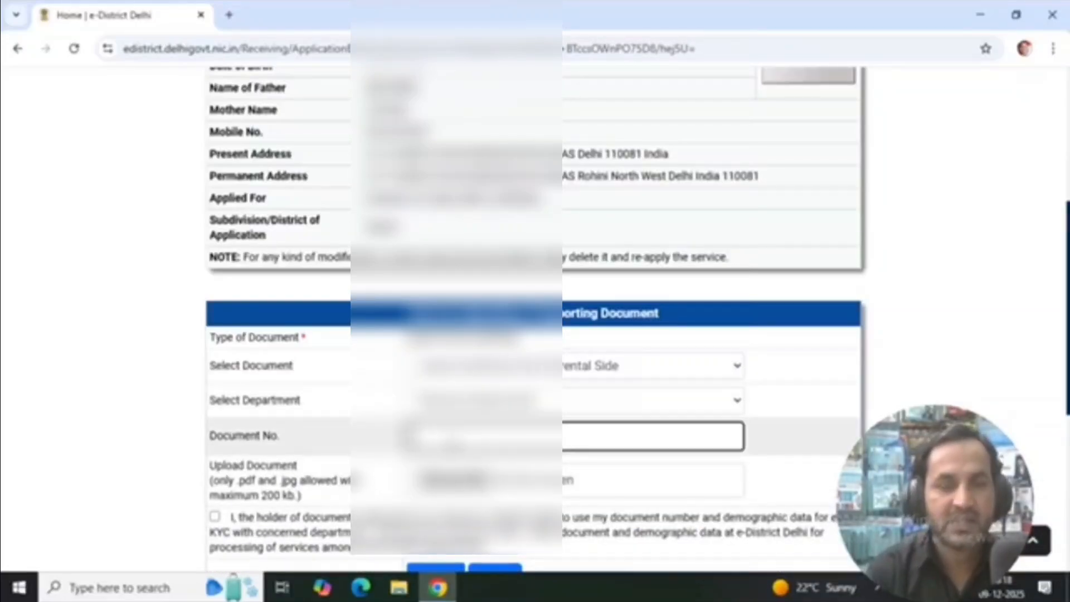
pyautogui.click(947, 280)
pyautogui.click(671, 163)
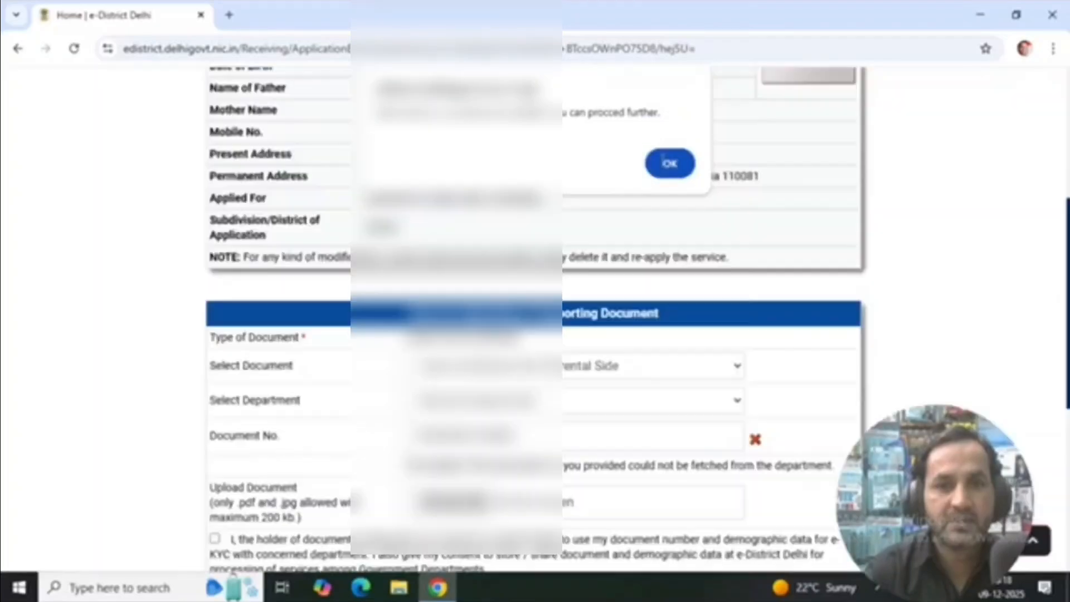
# Attach the caste certificate PDF, give consent to use the document data and upload it as the caste proof
pyautogui.scroll(-1, 641, 397)
pyautogui.scroll(-1, 642, 399)
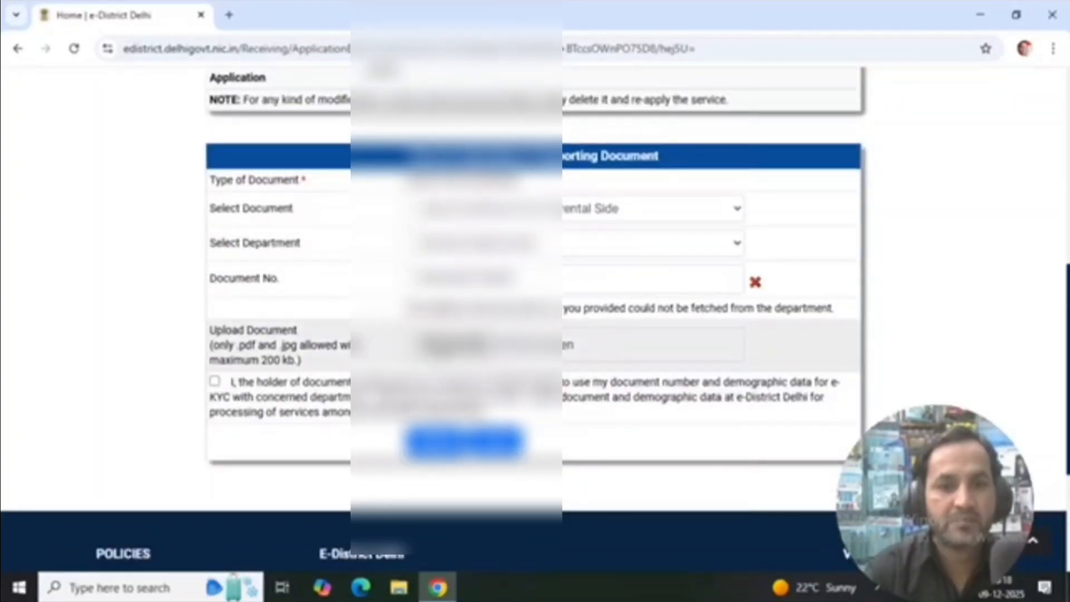
pyautogui.click(454, 346)
pyautogui.click(214, 382)
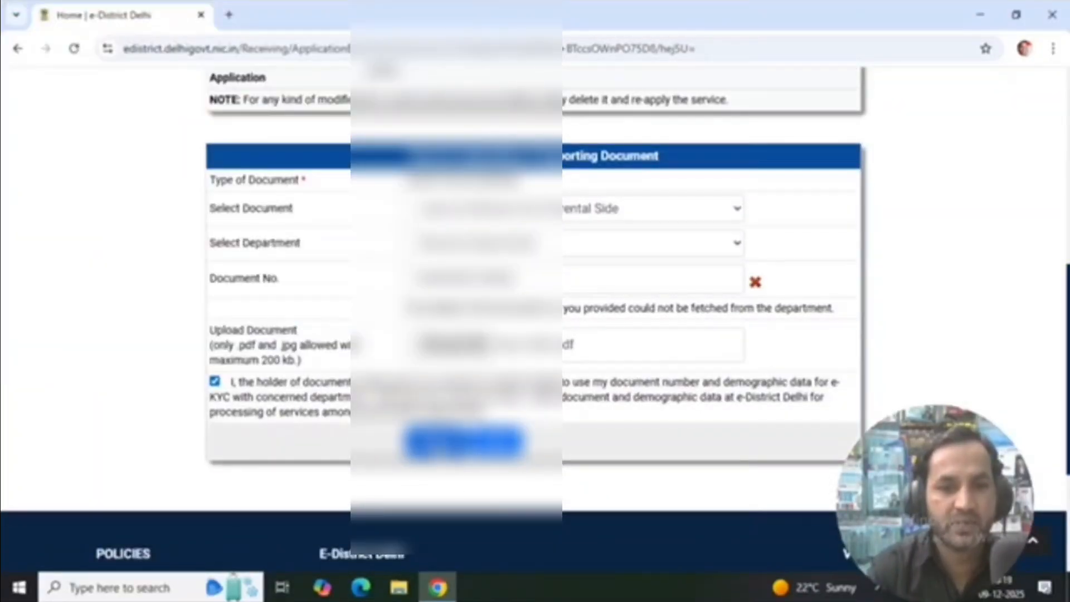
pyautogui.click(453, 444)
pyautogui.click(525, 396)
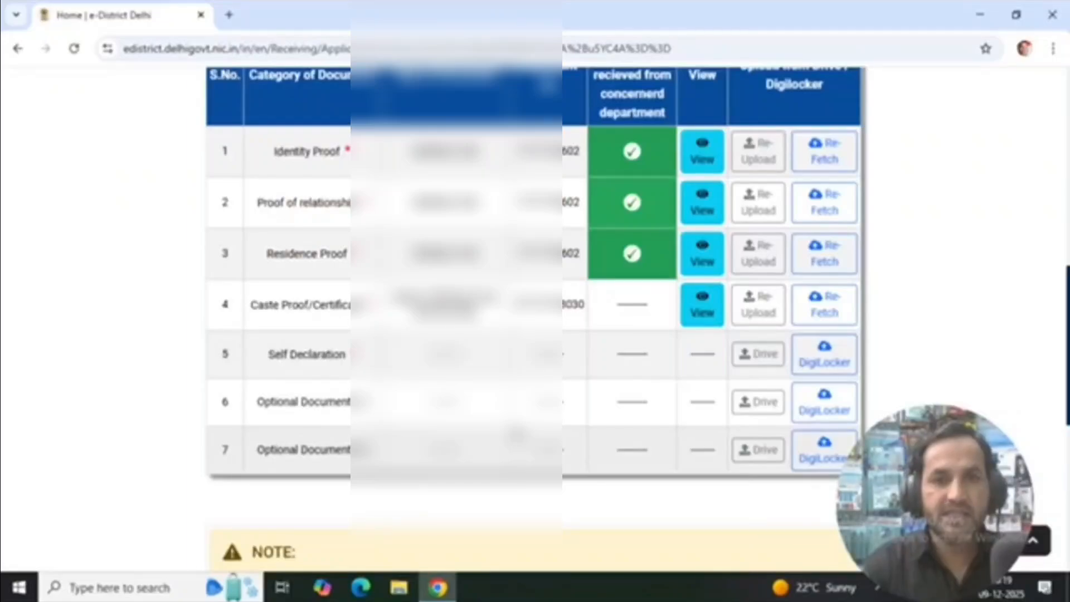
# Open the drive upload form for Self Declaration and generate the self declaration form
pyautogui.moveTo(269, 360); pyautogui.dragTo(377, 357)
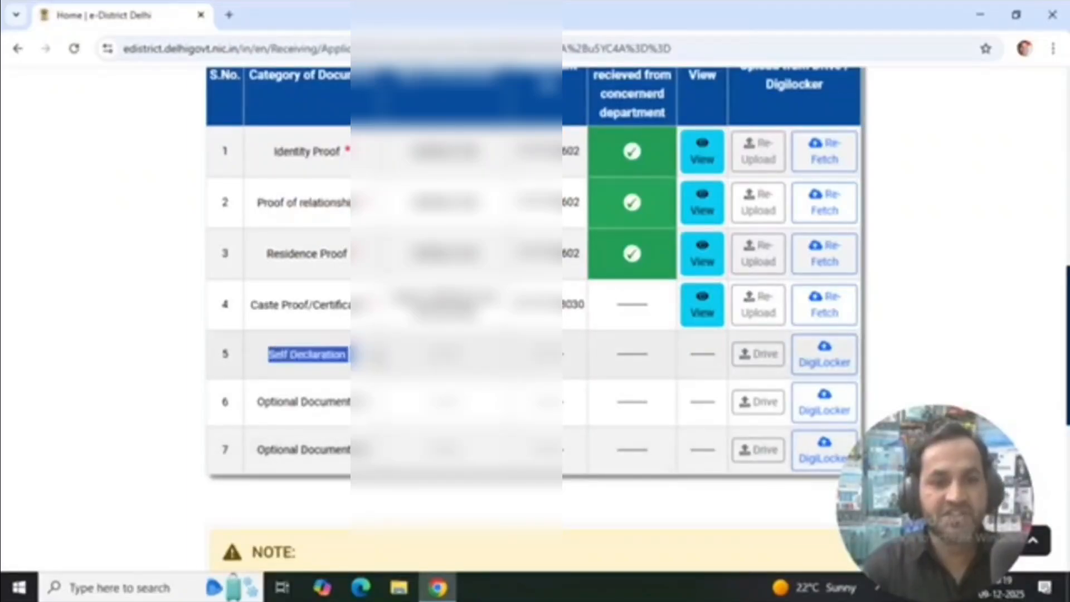
pyautogui.click(759, 357)
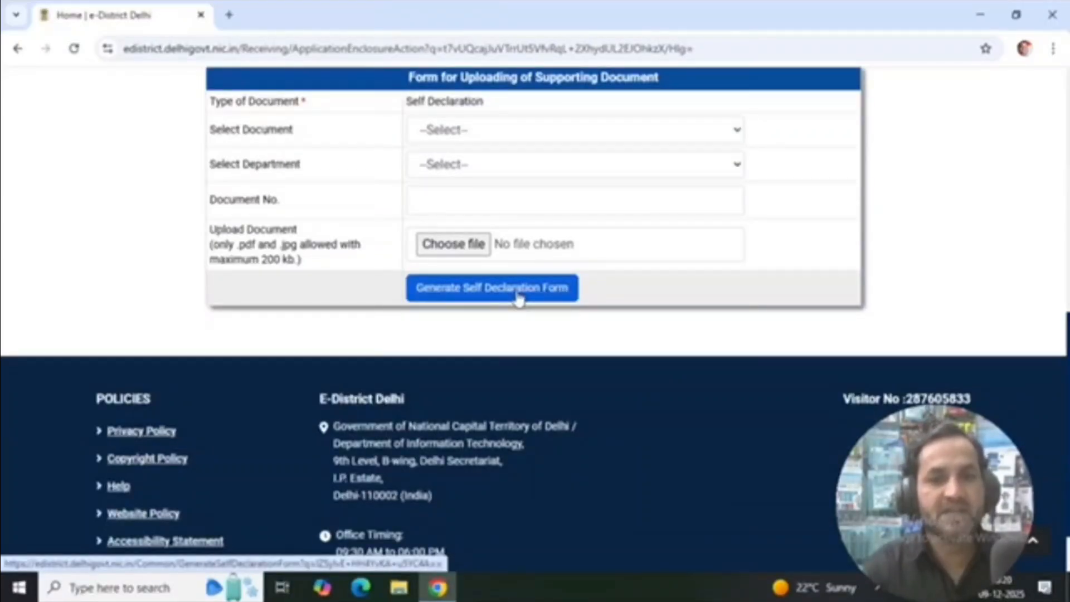
pyautogui.click(519, 298)
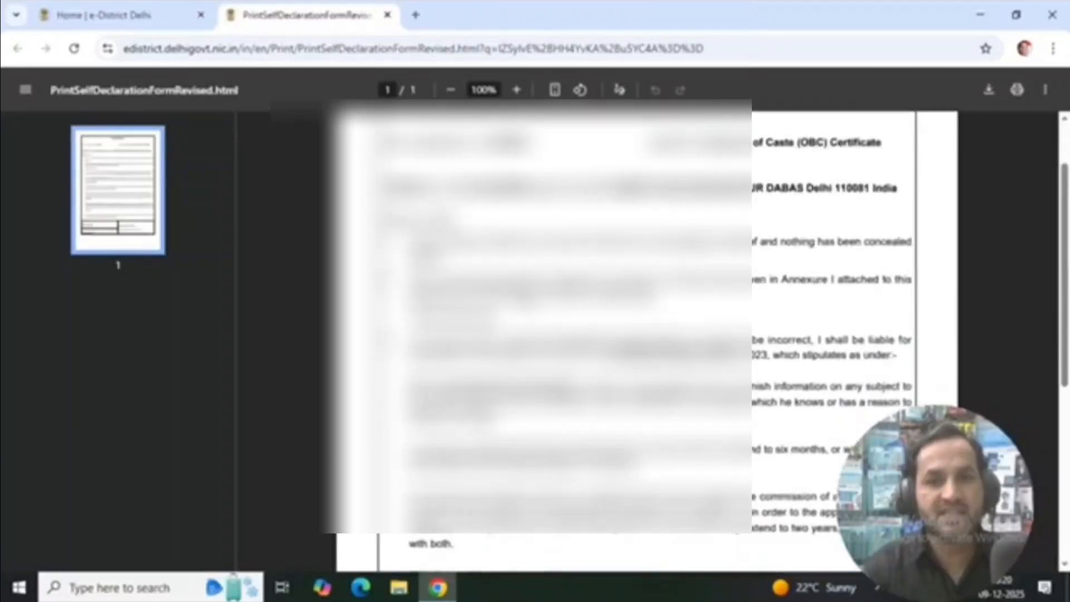
# Print the generated self declaration form and locate the beneficiary signature field for the parent's signature
pyautogui.click(1017, 90)
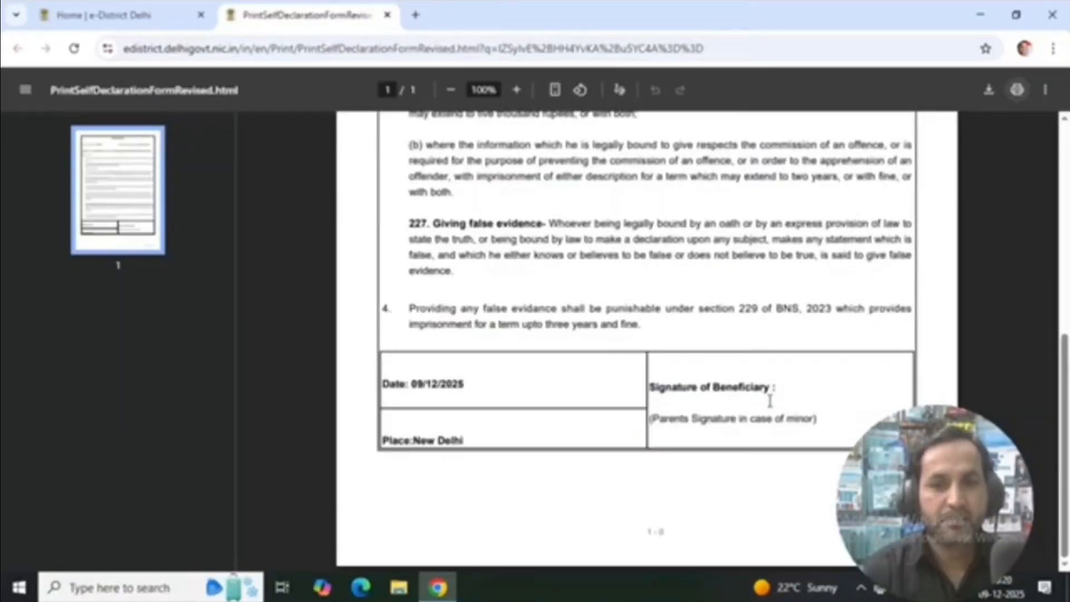
pyautogui.moveTo(674, 386); pyautogui.dragTo(787, 379)
pyautogui.click(766, 379)
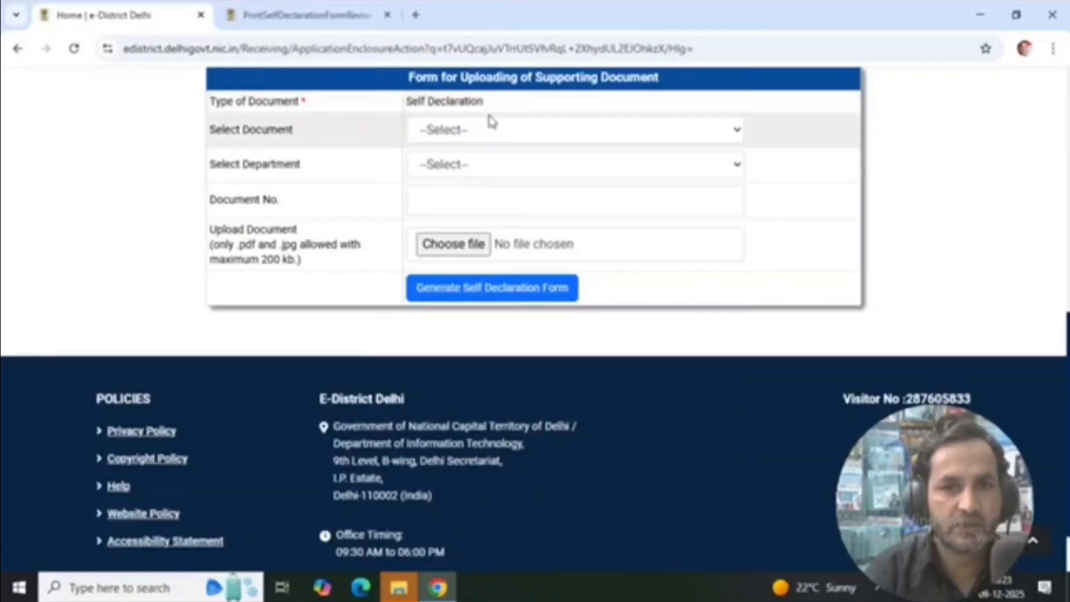
# Back in the upload form, select Self Declaration as the document and Other as the department
pyautogui.click(523, 132)
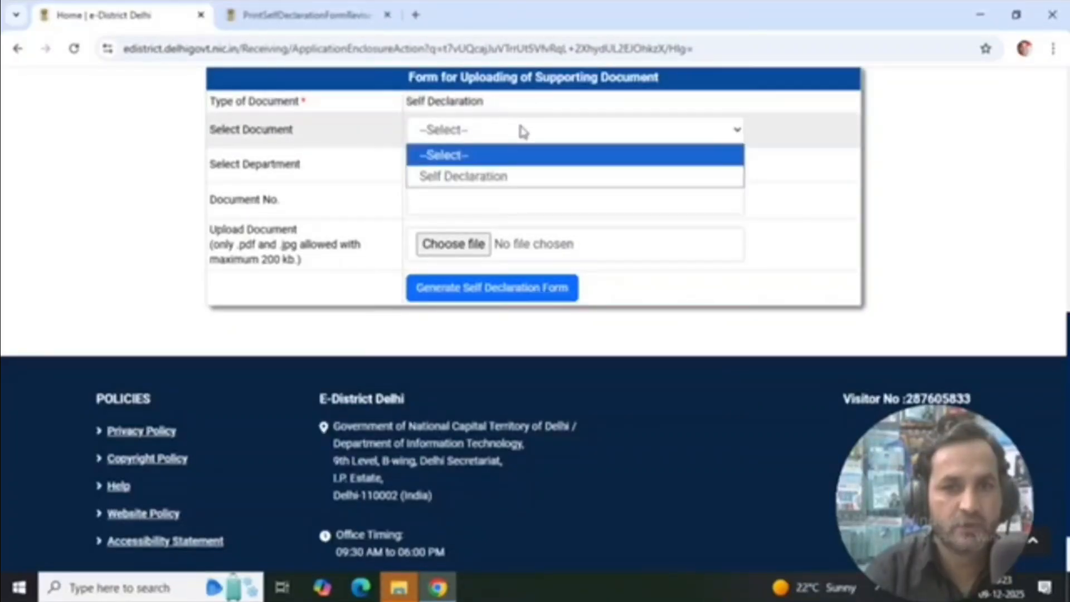
pyautogui.click(487, 175)
pyautogui.moveTo(224, 163); pyautogui.dragTo(306, 170)
pyautogui.click(528, 171)
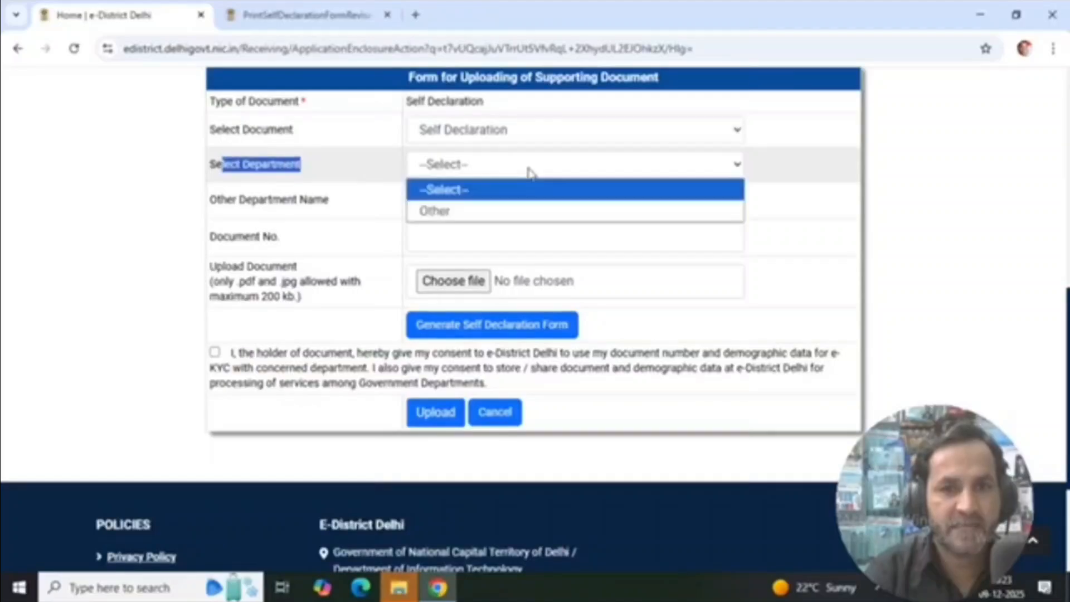
pyautogui.click(468, 210)
# Enter Revenue Department as the other department name for the self declaration
pyautogui.moveTo(217, 199); pyautogui.dragTo(466, 210)
pyautogui.click(468, 207)
pyautogui.write('Re')
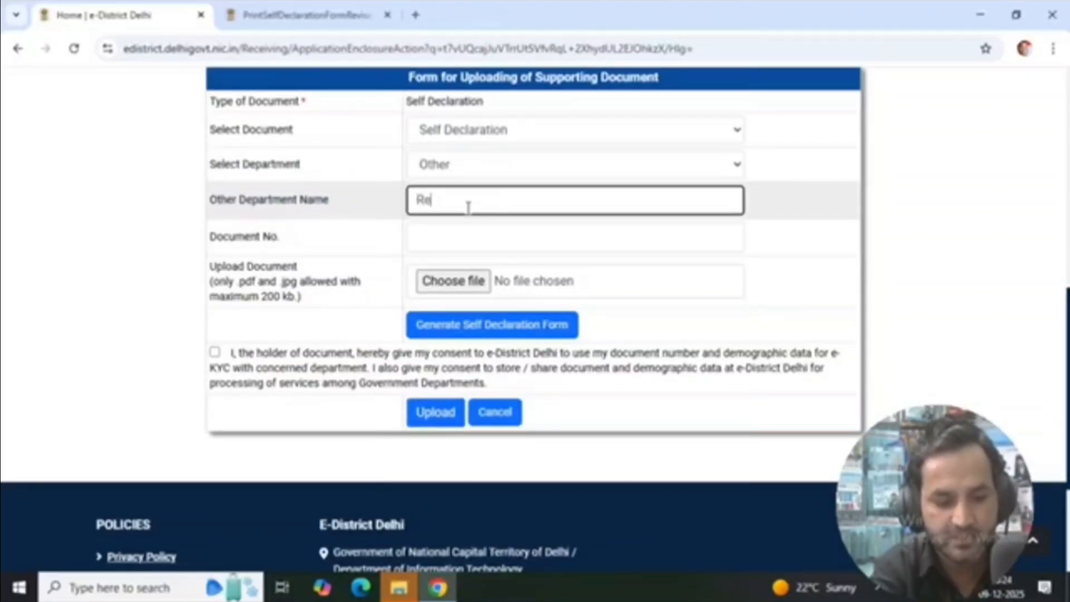
pyautogui.write('ven')
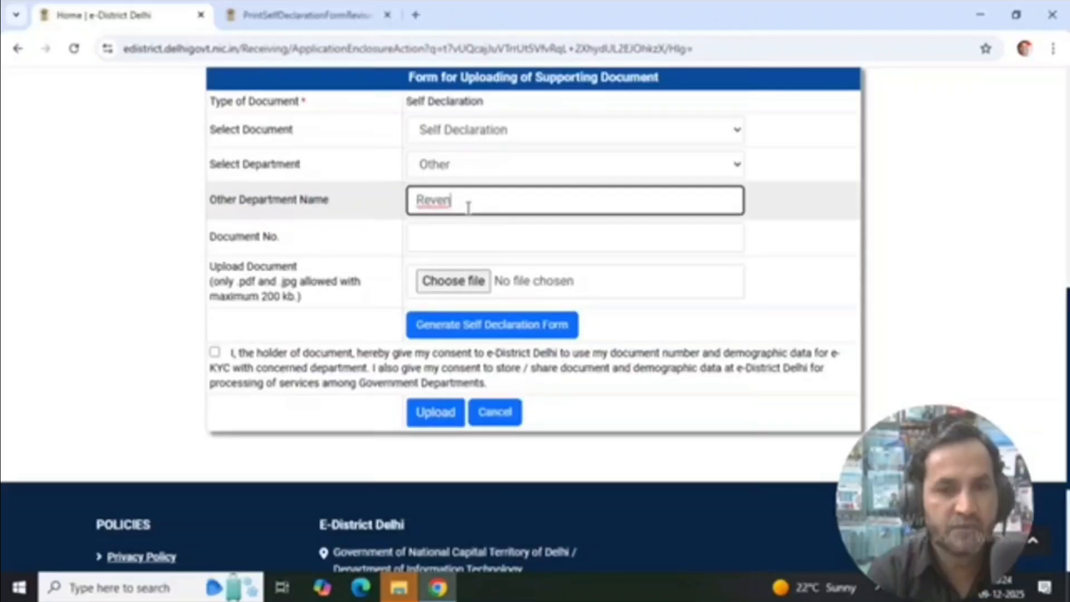
pyautogui.write('u')
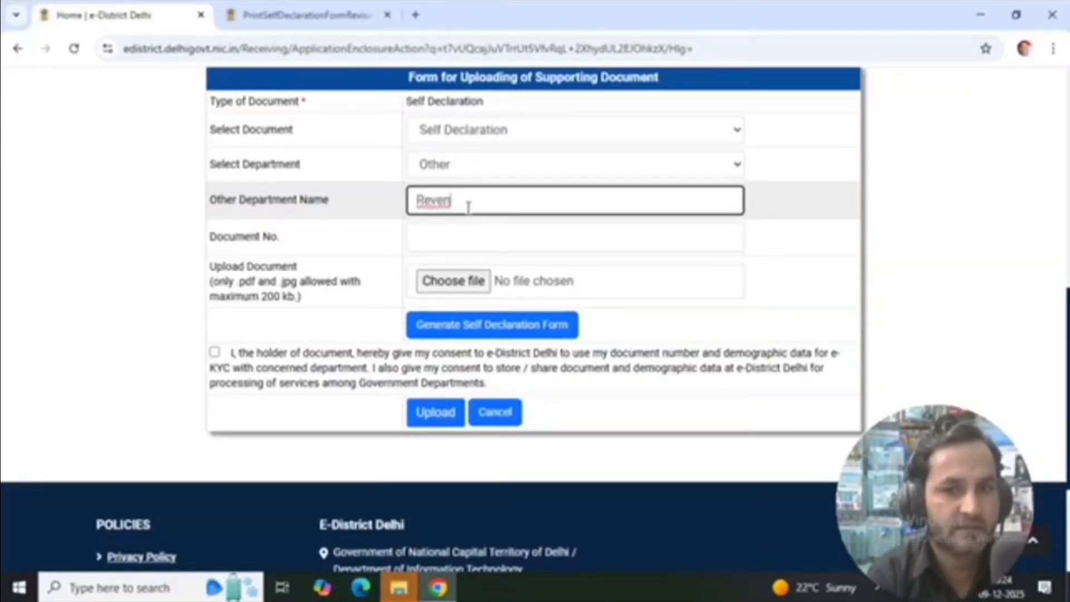
pyautogui.write('e Depa')
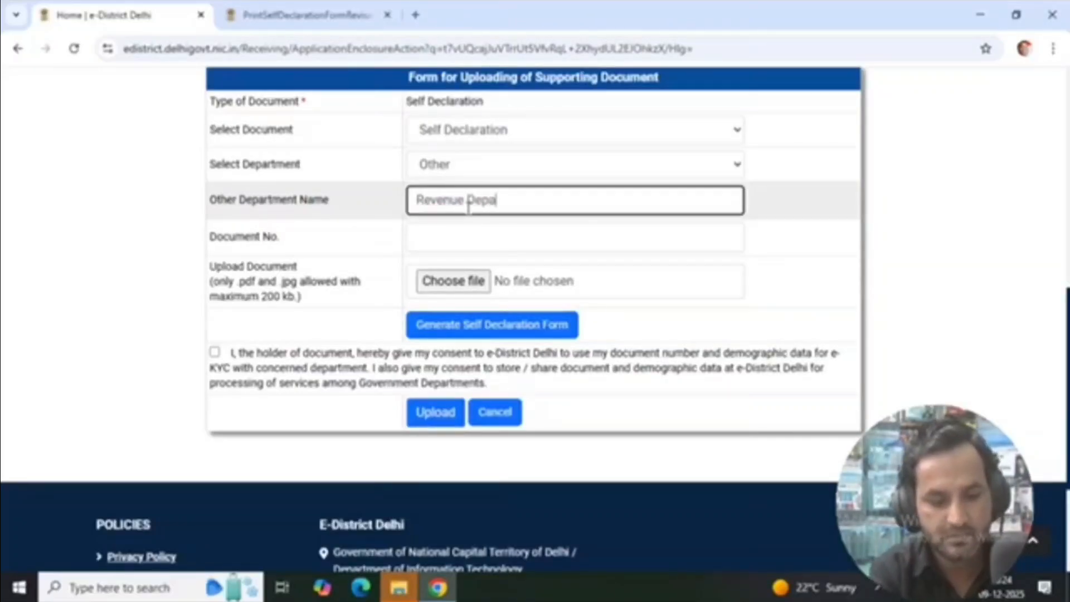
pyautogui.write('rtment')
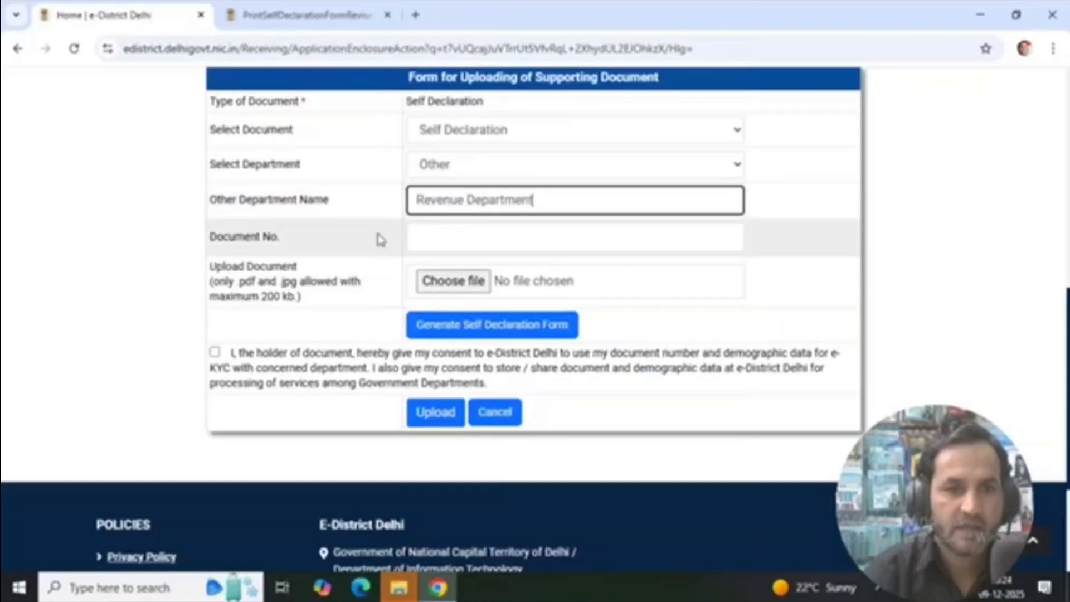
# Fill in the self declaration's document number and attach the file Self dec.pdf from the Desktop
pyautogui.click(418, 236)
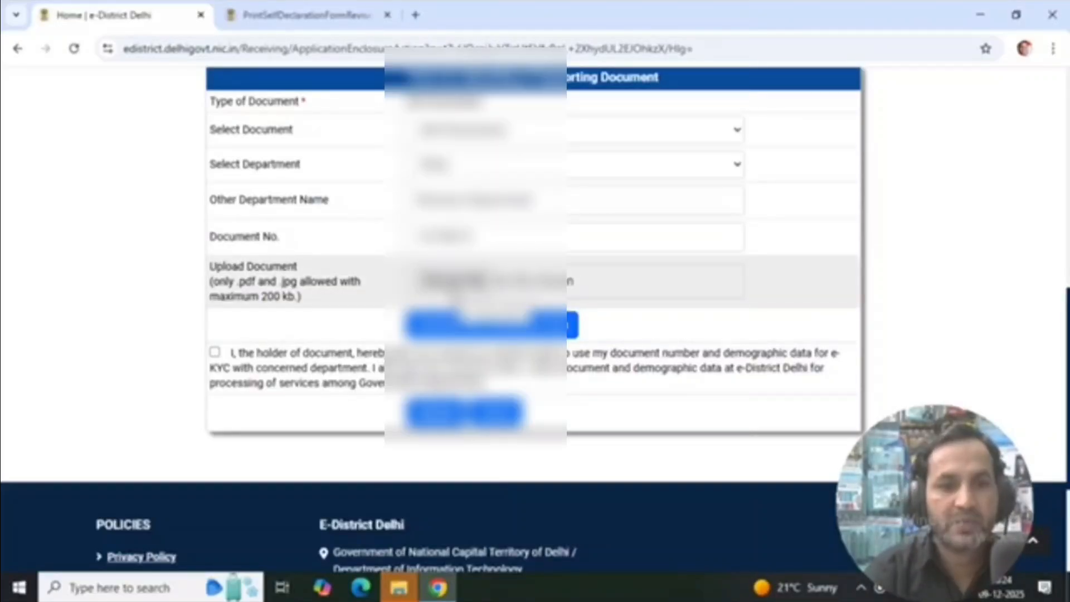
pyautogui.click(451, 281)
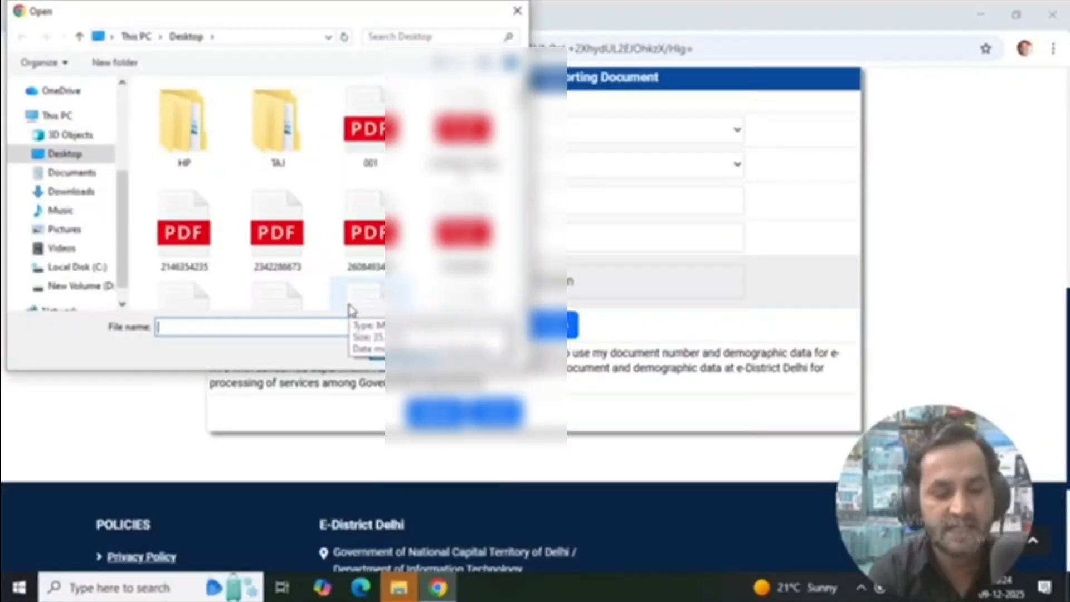
pyautogui.write('se')
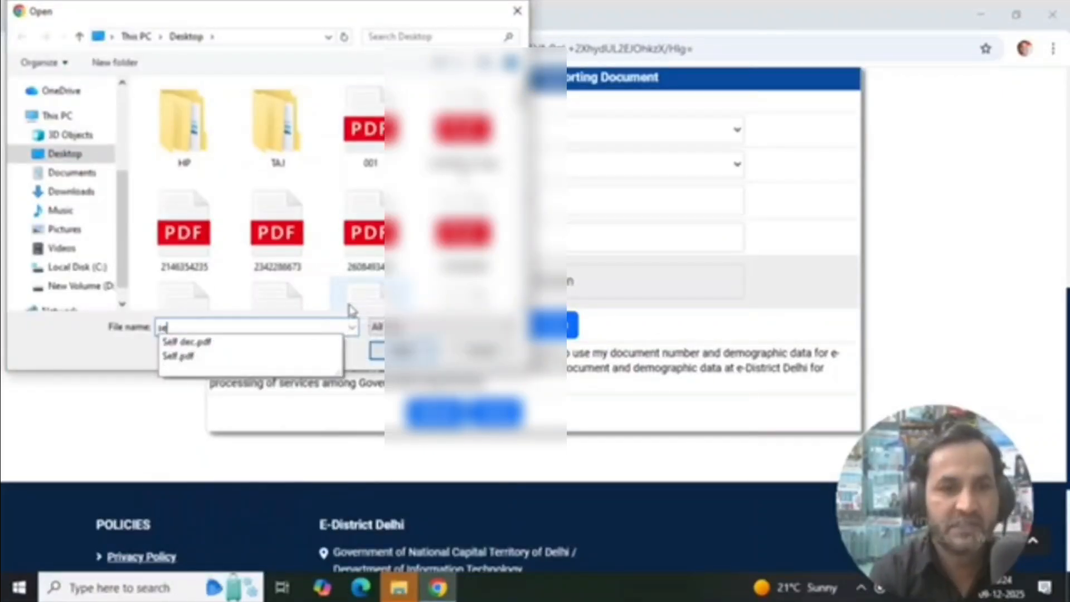
pyautogui.click(194, 345)
pyautogui.click(377, 350)
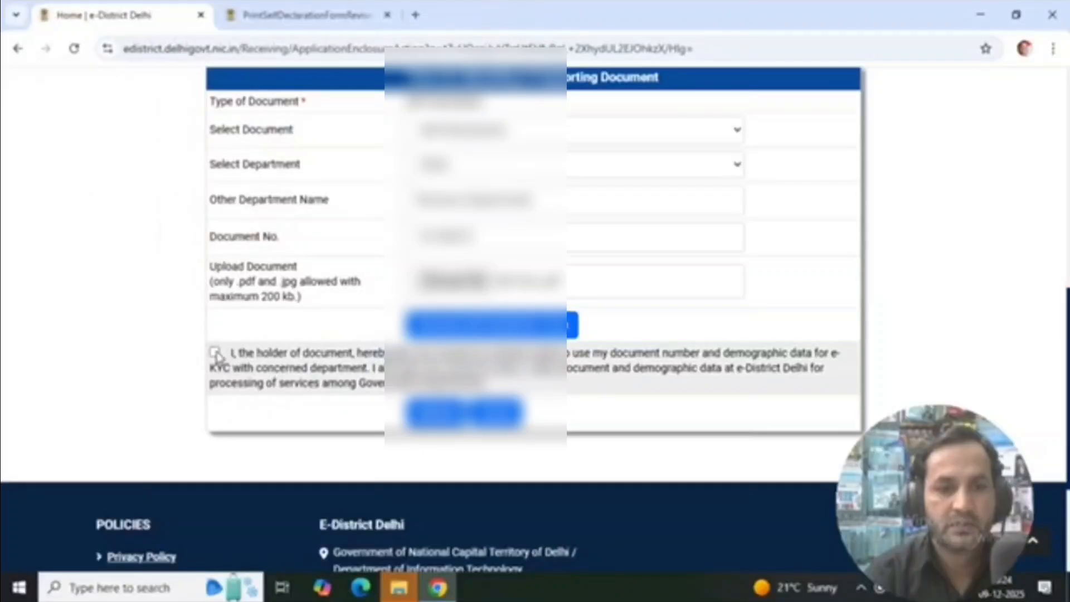
# Give consent to use the document data and upload the self declaration
pyautogui.click(216, 355)
pyautogui.click(466, 412)
pyautogui.click(544, 397)
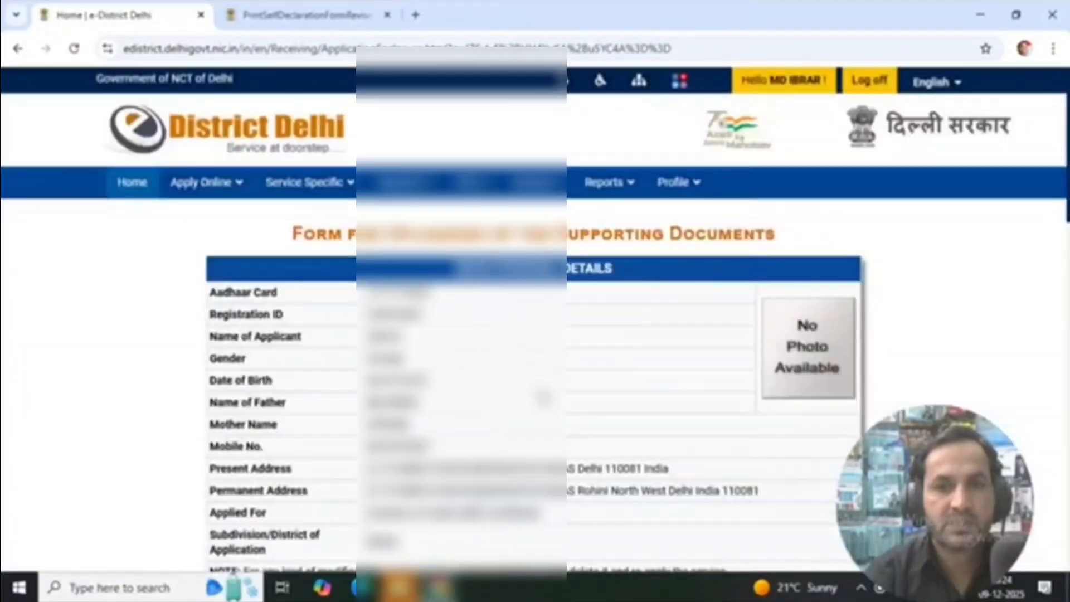
# Open the drive upload form for Optional Document (1), select the document option and fill in the document details
pyautogui.scroll(-10, 257, 419)
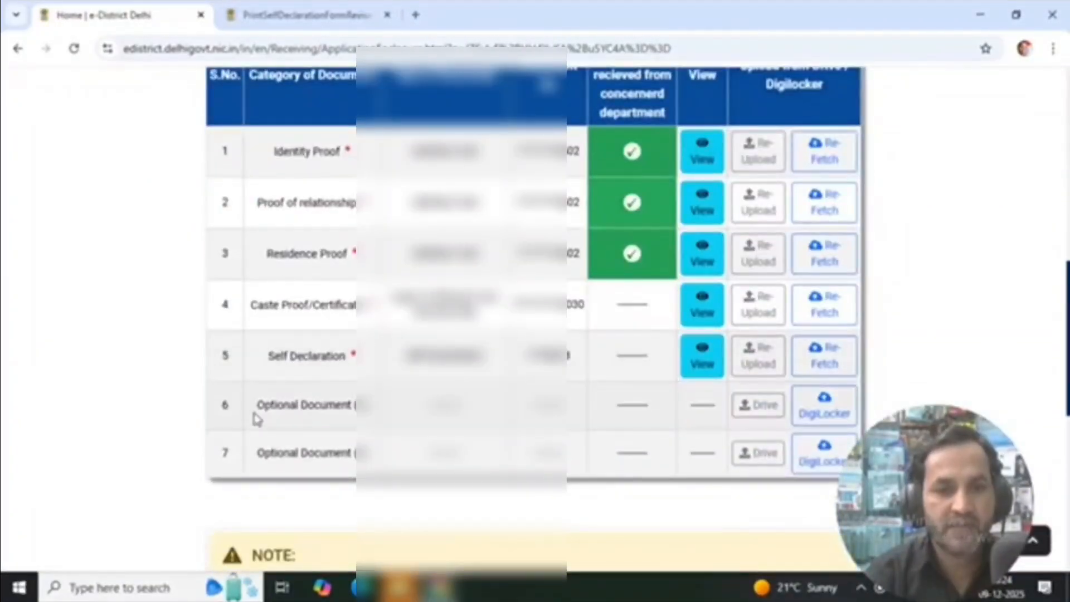
pyautogui.moveTo(257, 419); pyautogui.dragTo(593, 418)
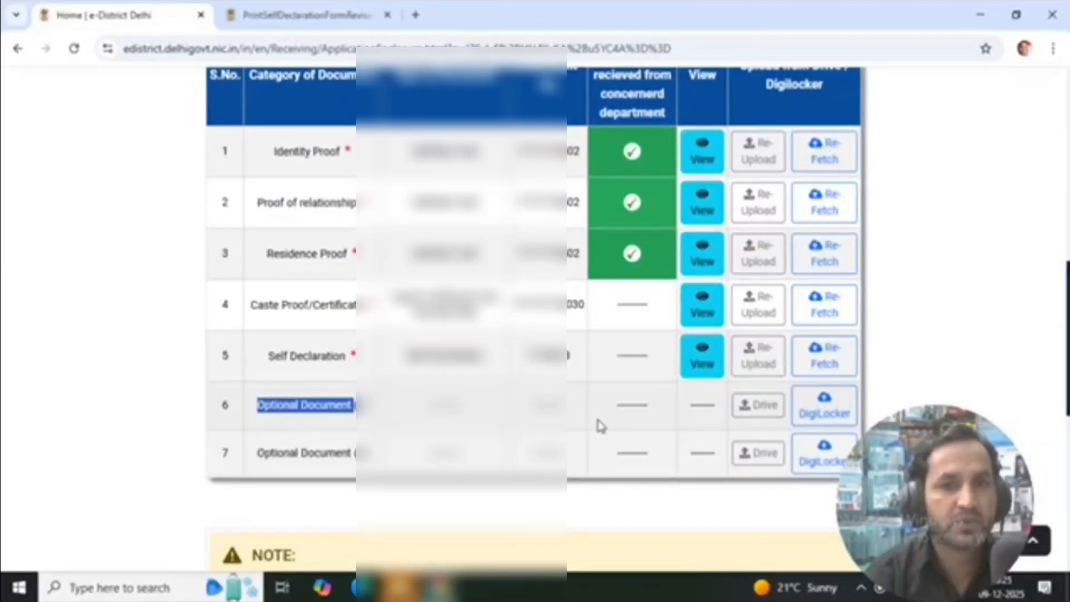
pyautogui.click(753, 411)
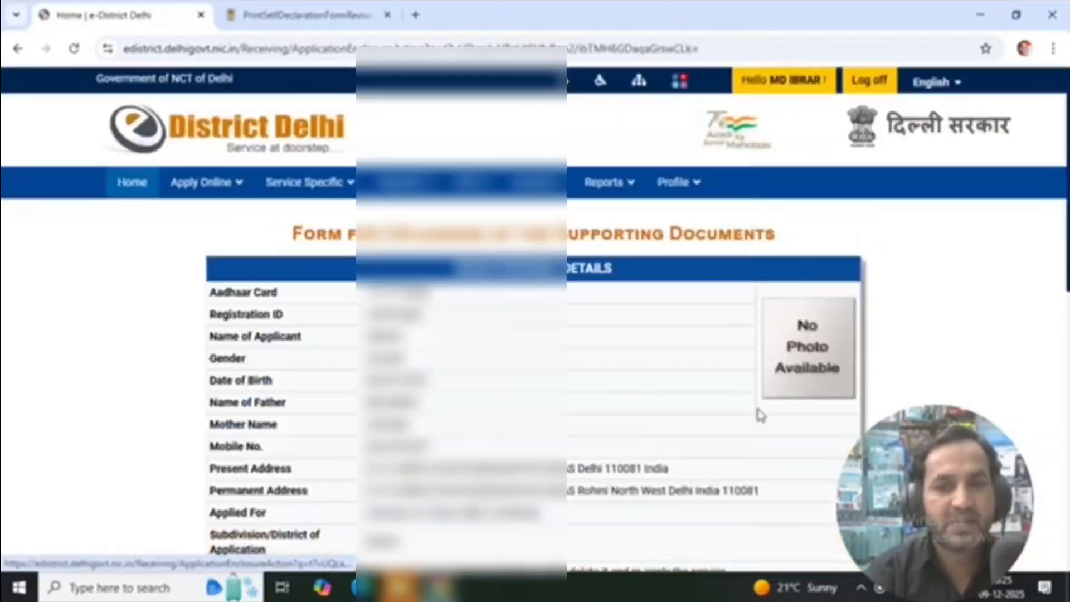
pyautogui.scroll(-4, 463, 279)
pyautogui.click(468, 208)
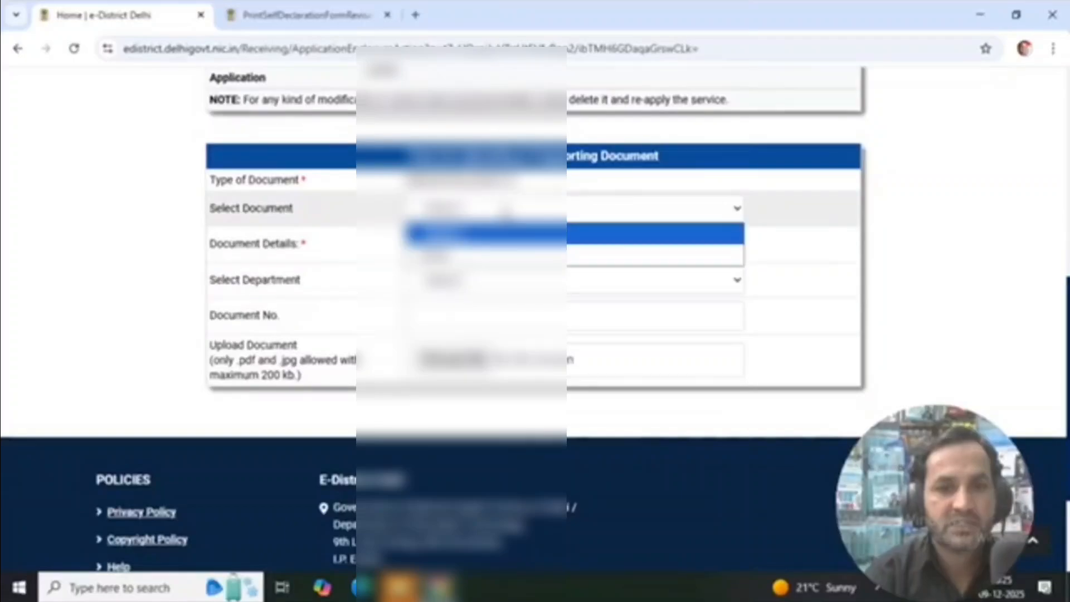
pyautogui.click(455, 260)
pyautogui.moveTo(212, 244); pyautogui.dragTo(411, 254)
pyautogui.click(438, 246)
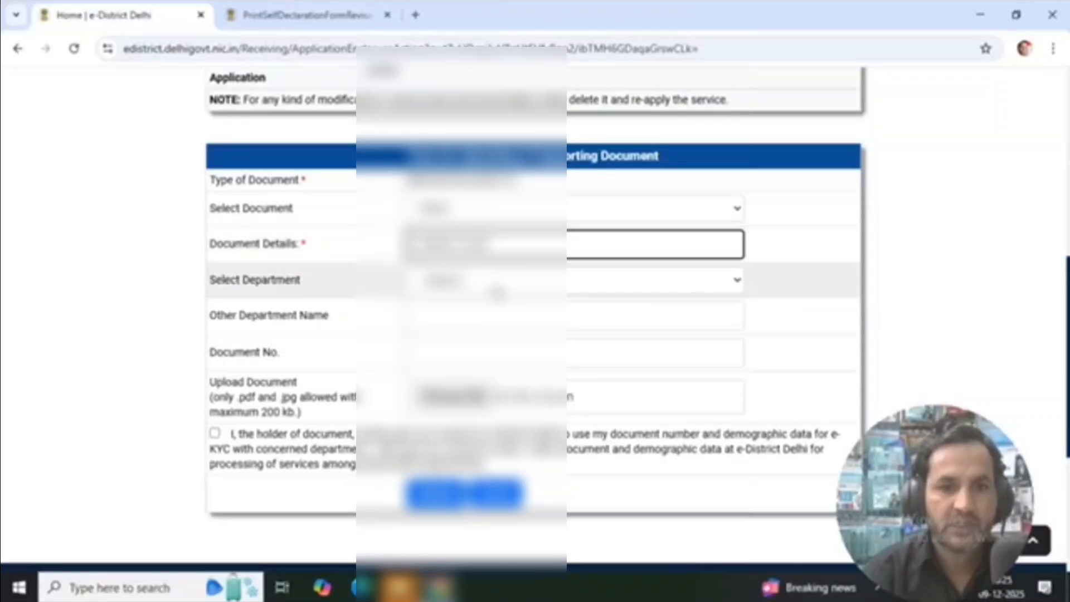
# Try to complete the Optional Document (1) upload form with the department, other department name and document number, and attach its file
pyautogui.click(497, 288)
pyautogui.click(469, 324)
pyautogui.click(473, 312)
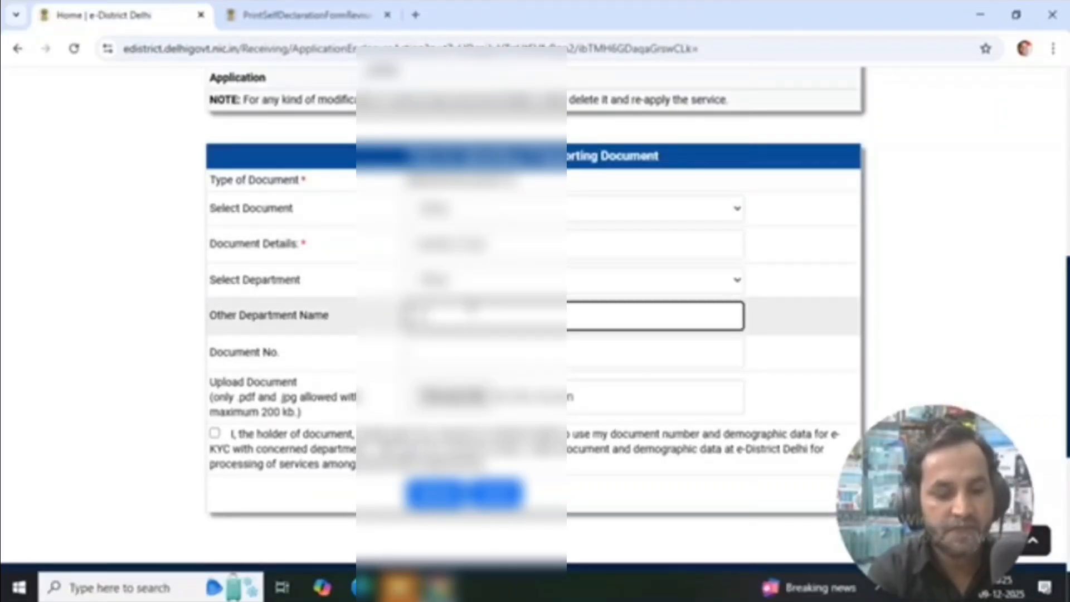
pyautogui.click(934, 282)
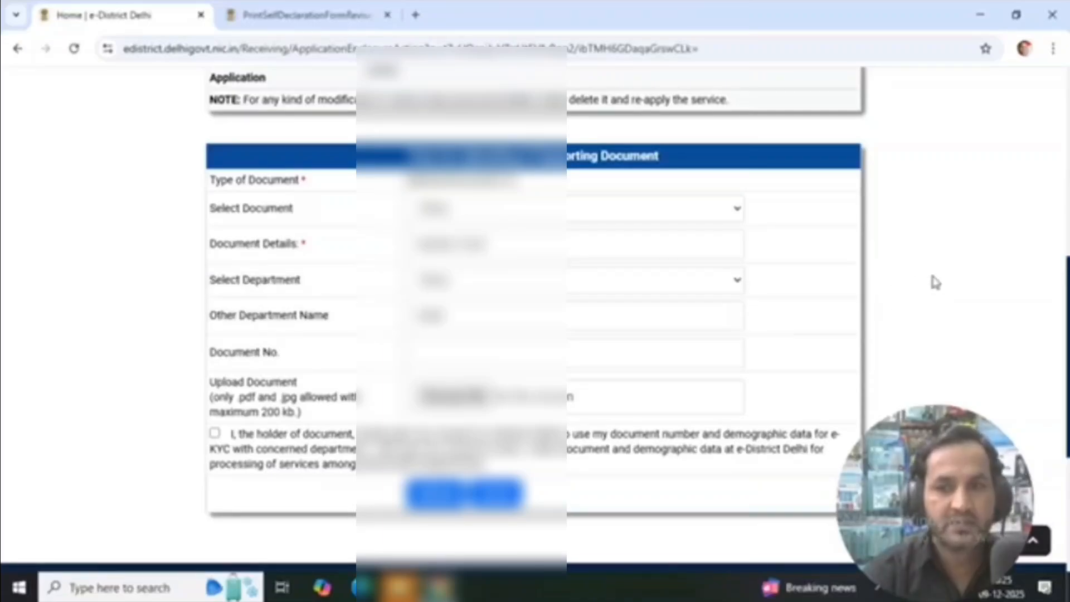
pyautogui.click(497, 357)
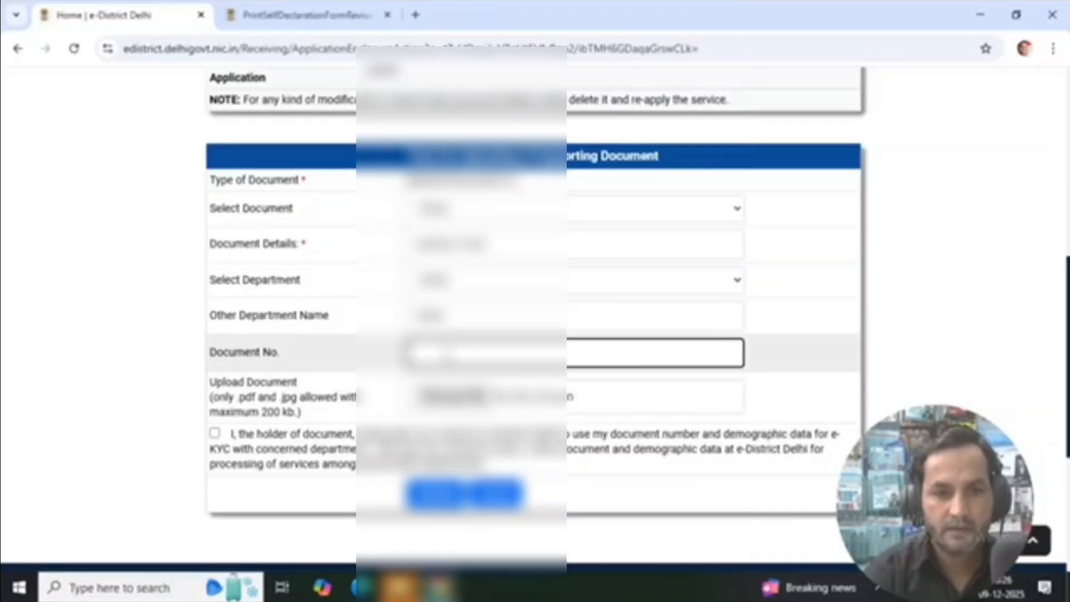
pyautogui.write('12')
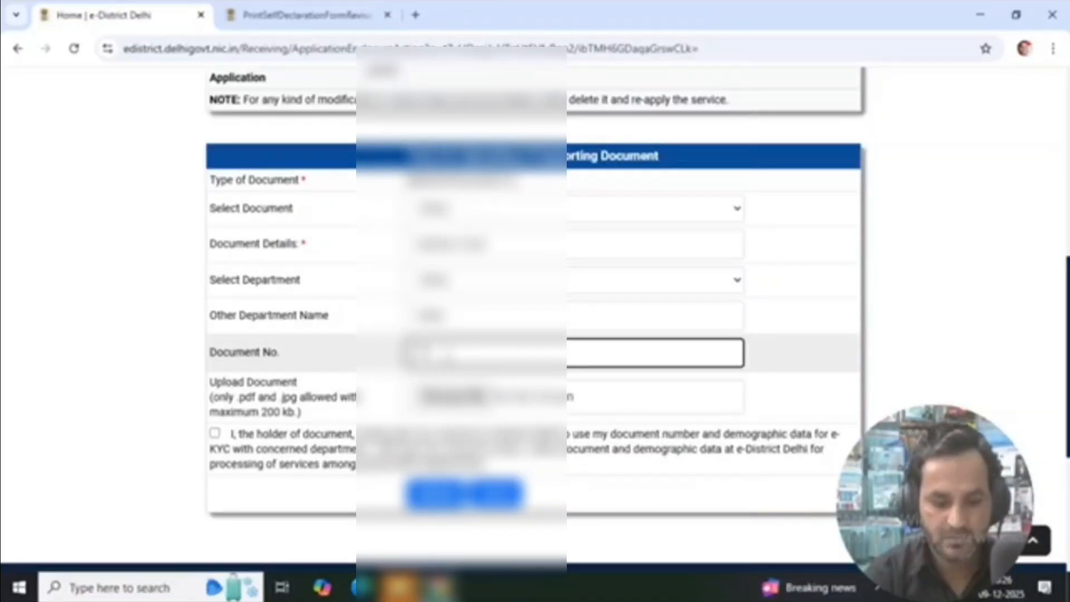
pyautogui.write('3456789012')
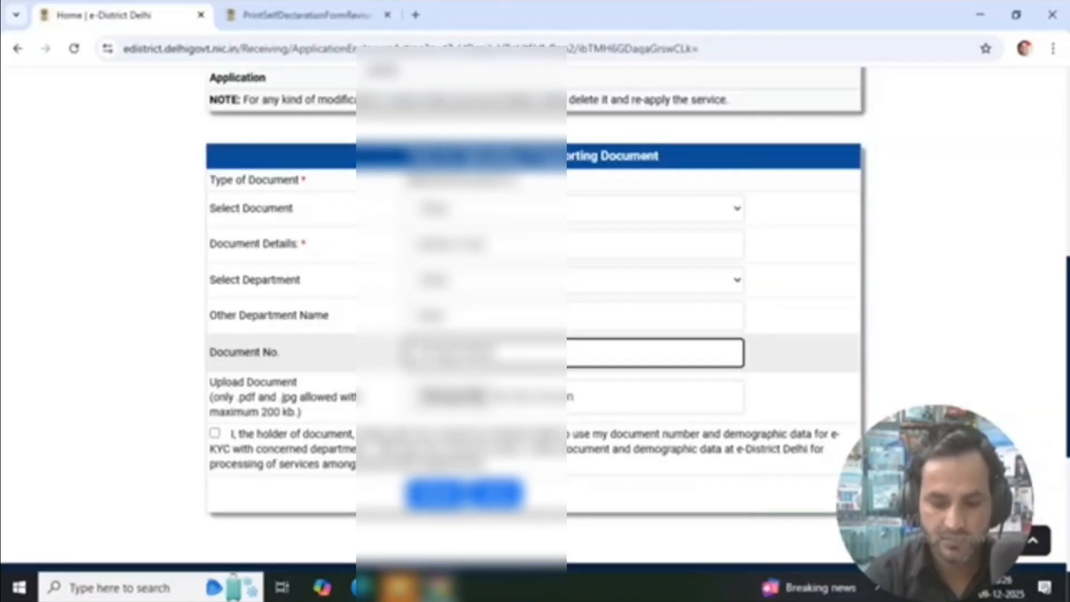
pyautogui.click(446, 397)
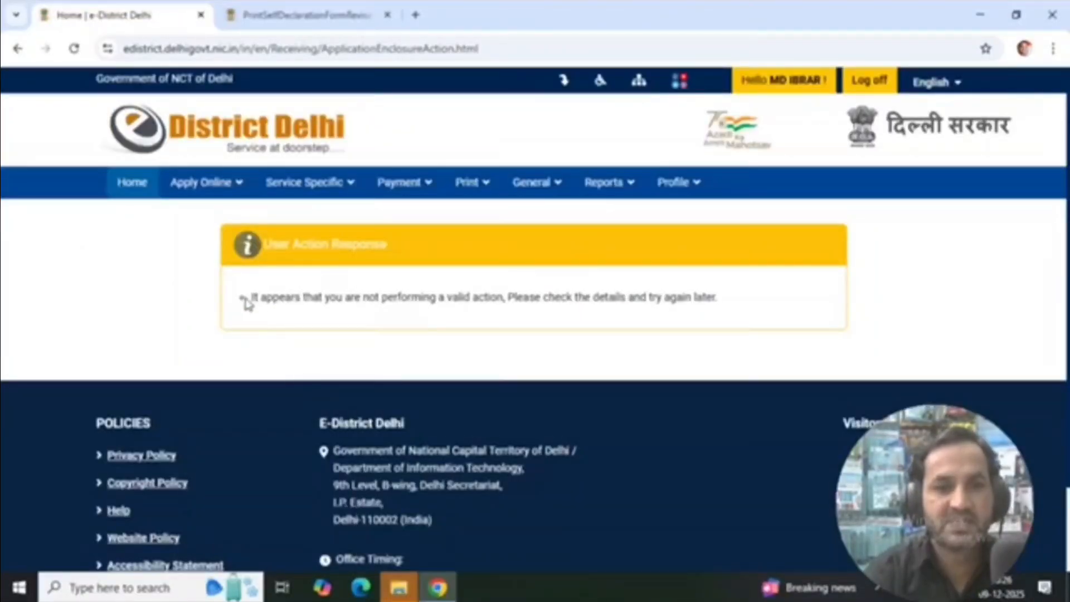
# Reopen the Issuance of Caste (OBC) Certificate application pending for photograph from the applications pending for submission
pyautogui.moveTo(239, 303); pyautogui.dragTo(695, 328)
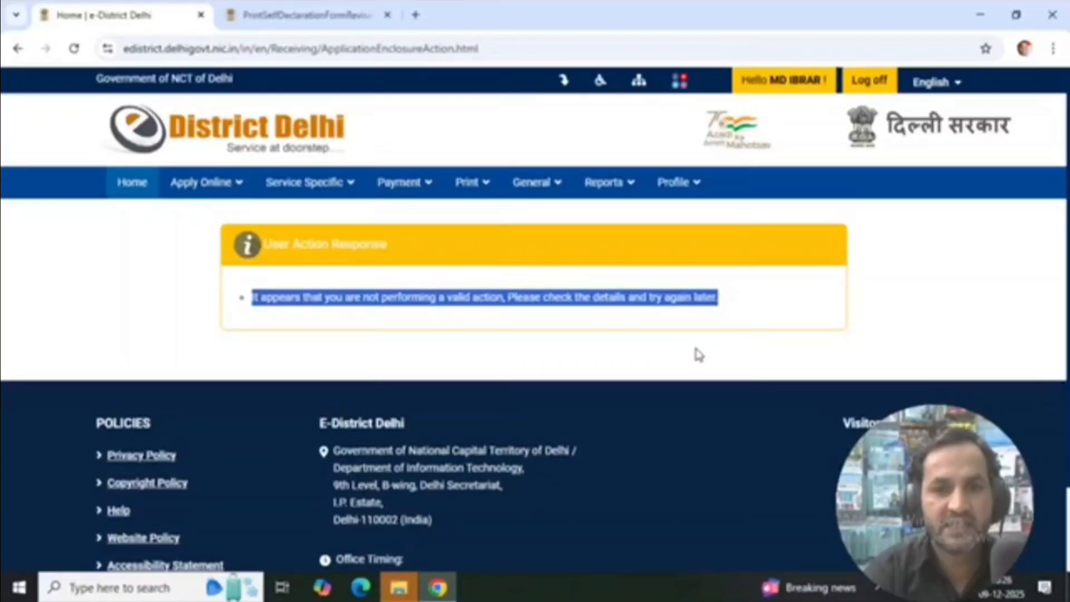
pyautogui.moveTo(503, 292); pyautogui.dragTo(649, 311)
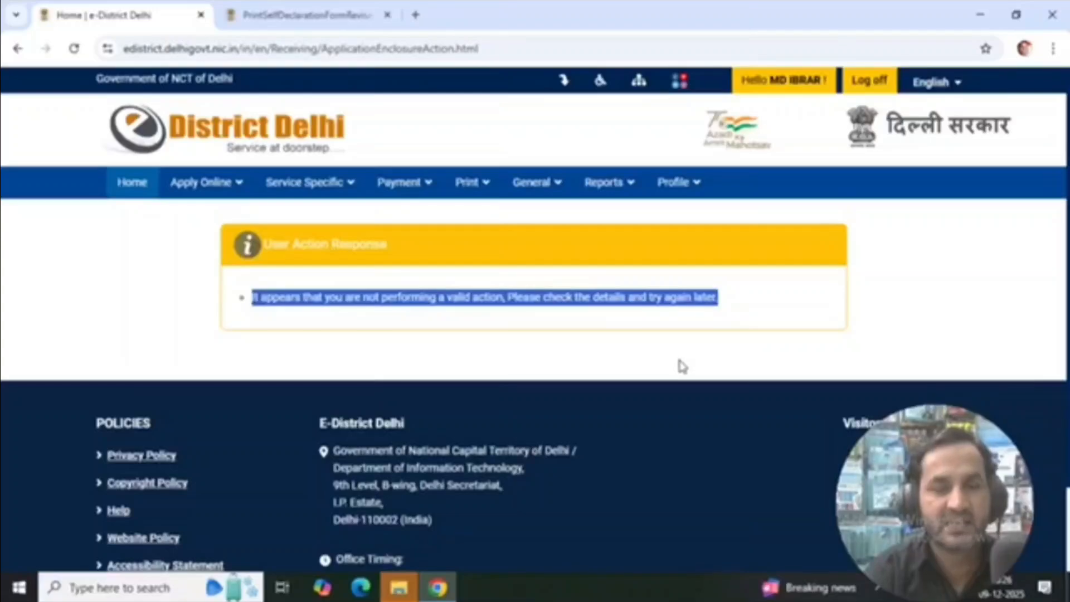
pyautogui.click(198, 188)
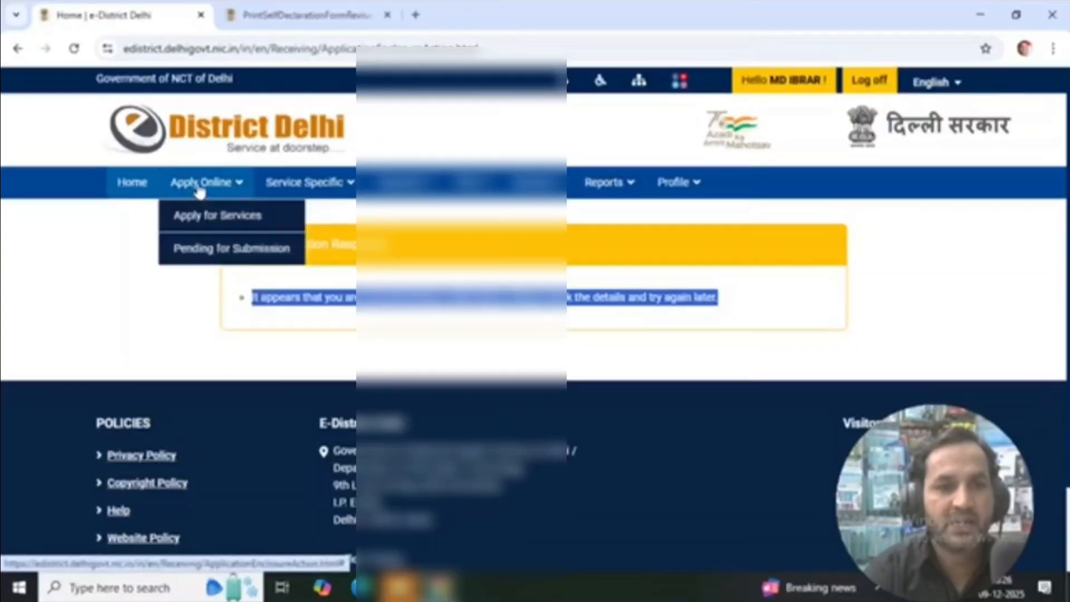
pyautogui.click(204, 259)
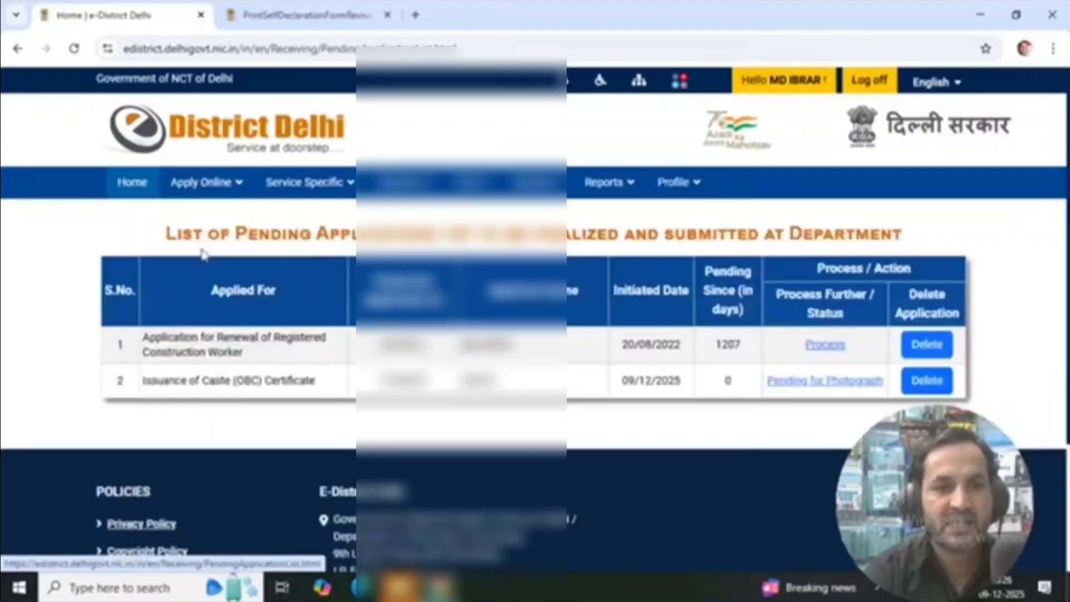
pyautogui.scroll(-3, 351, 350)
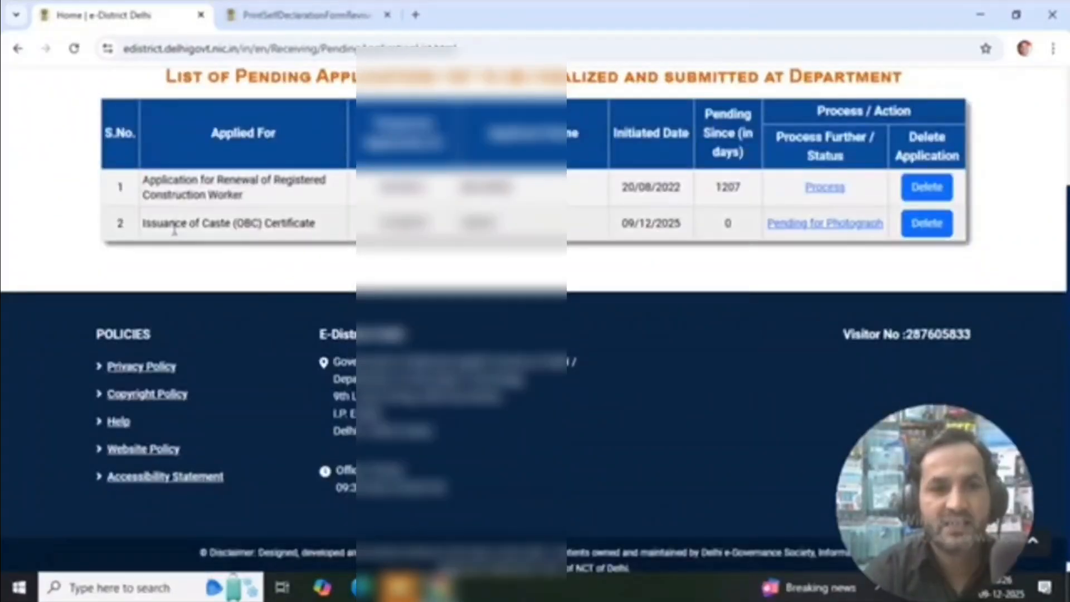
pyautogui.moveTo(142, 231); pyautogui.dragTo(759, 262)
pyautogui.click(820, 238)
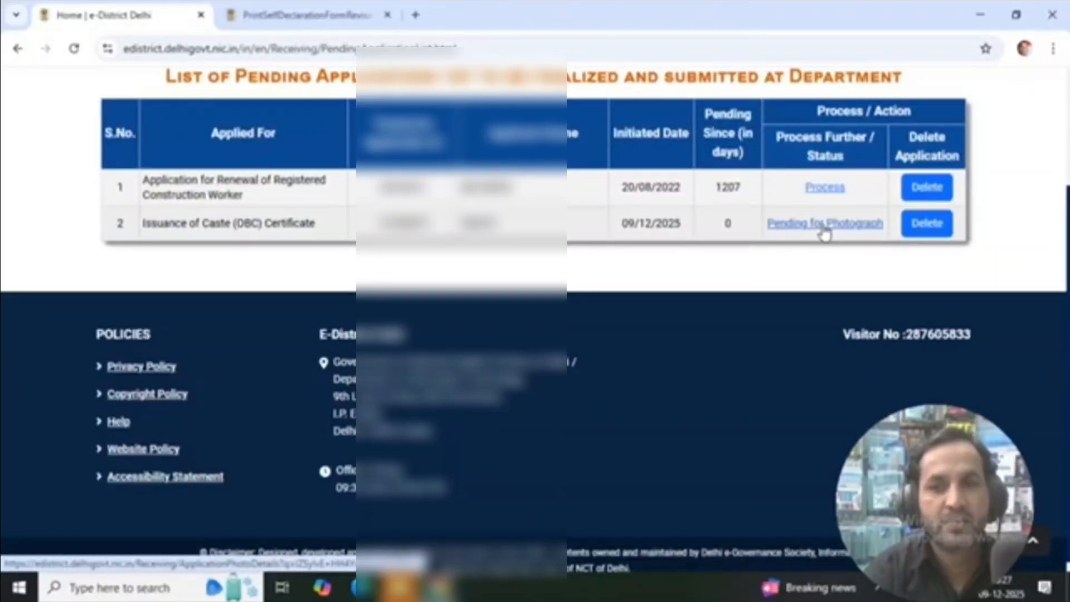
pyautogui.click(825, 223)
# Upload the applicant's own JPG photograph from the Desktop as the Self photo and submit it
pyautogui.scroll(-7, 724, 362)
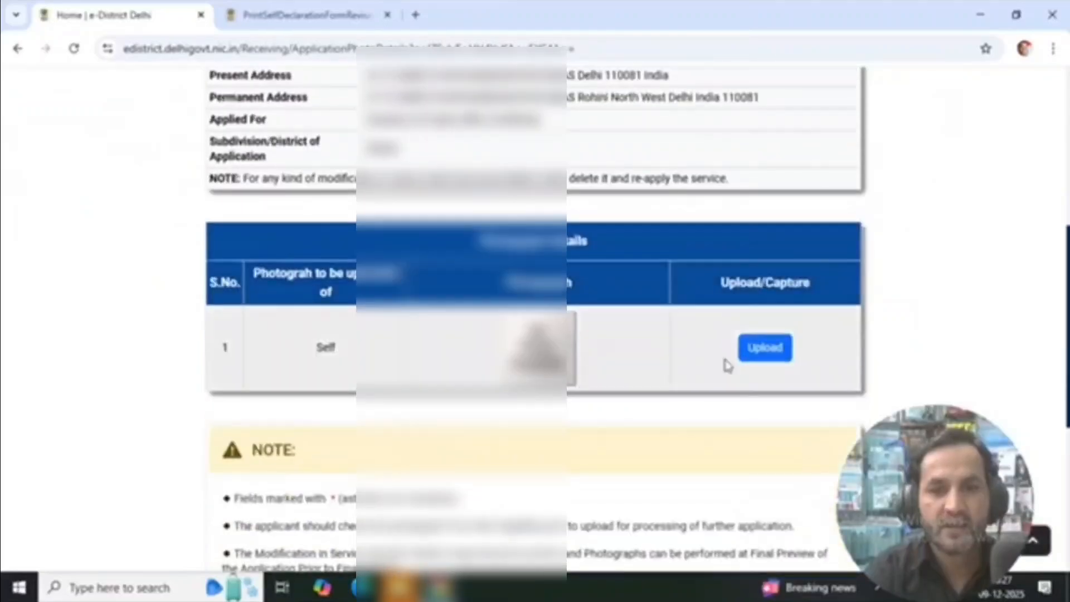
pyautogui.click(765, 347)
pyautogui.scroll(-8, 769, 362)
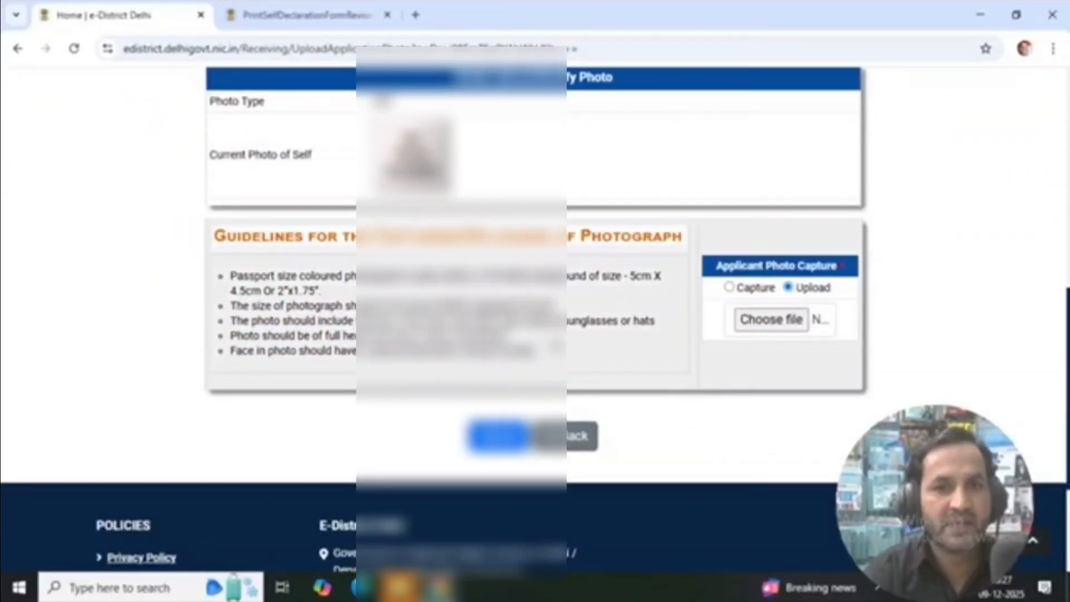
pyautogui.click(767, 323)
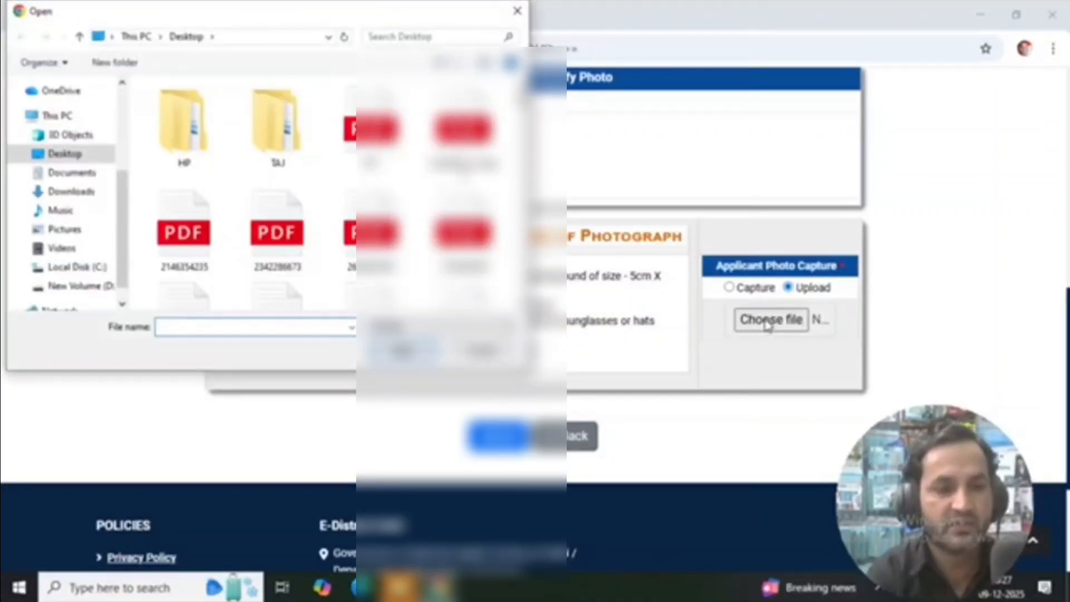
pyautogui.write('anay')
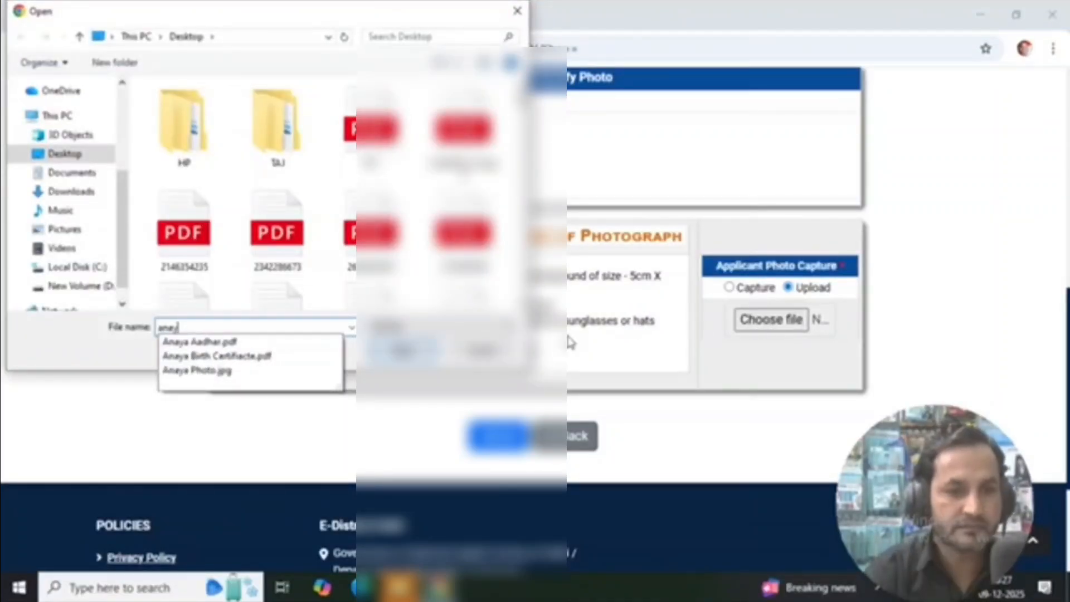
pyautogui.click(238, 375)
pyautogui.click(402, 352)
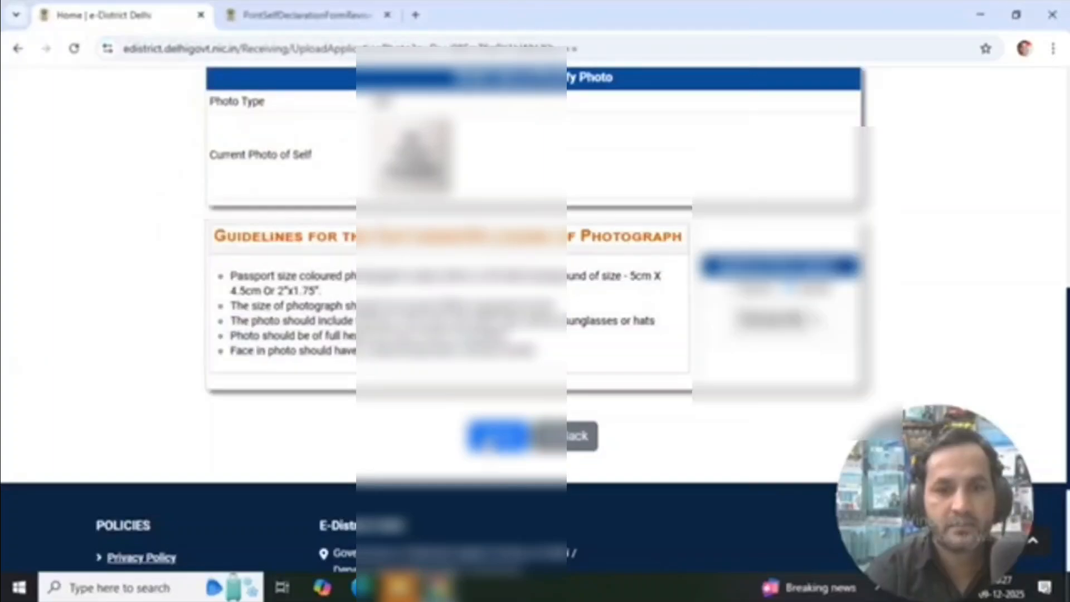
pyautogui.click(493, 441)
pyautogui.click(538, 399)
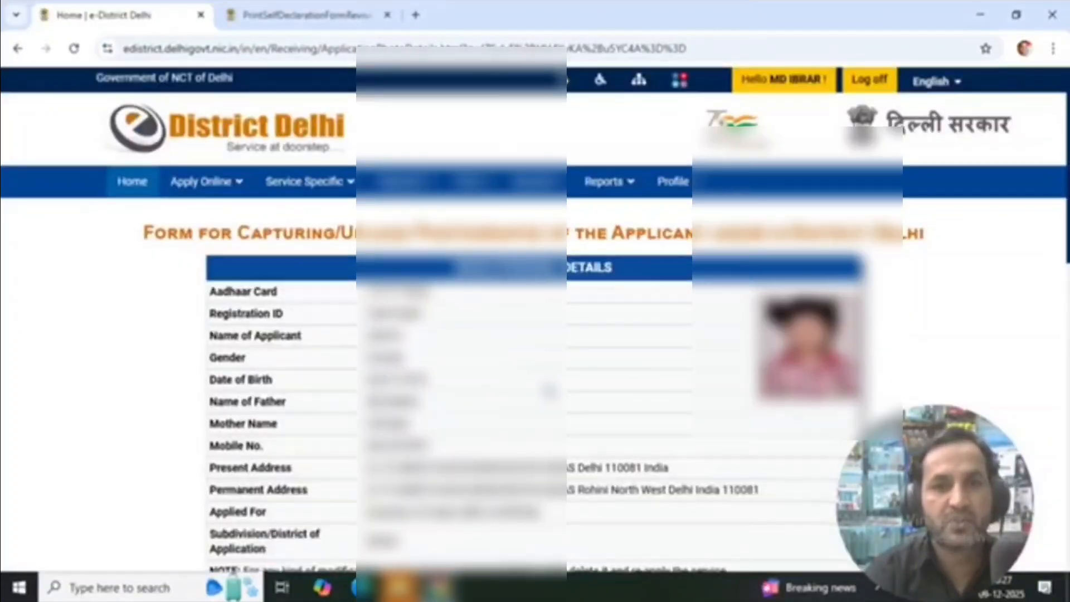
# Check the uploaded Self photograph and continue the application to final submission
pyautogui.scroll(-2, 547, 389)
pyautogui.scroll(-4, 767, 308)
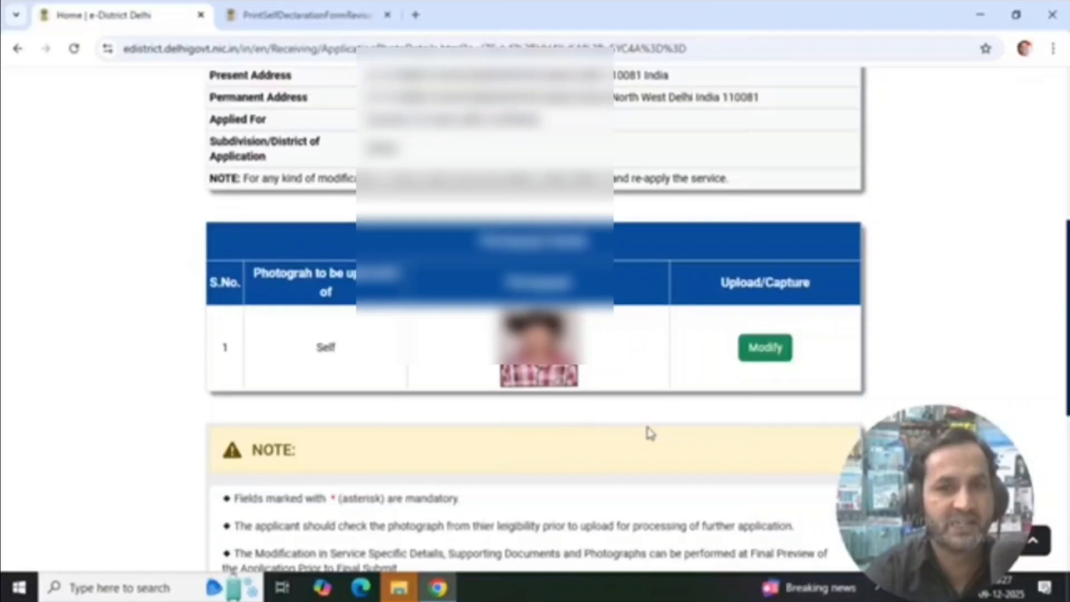
pyautogui.scroll(-4, 648, 434)
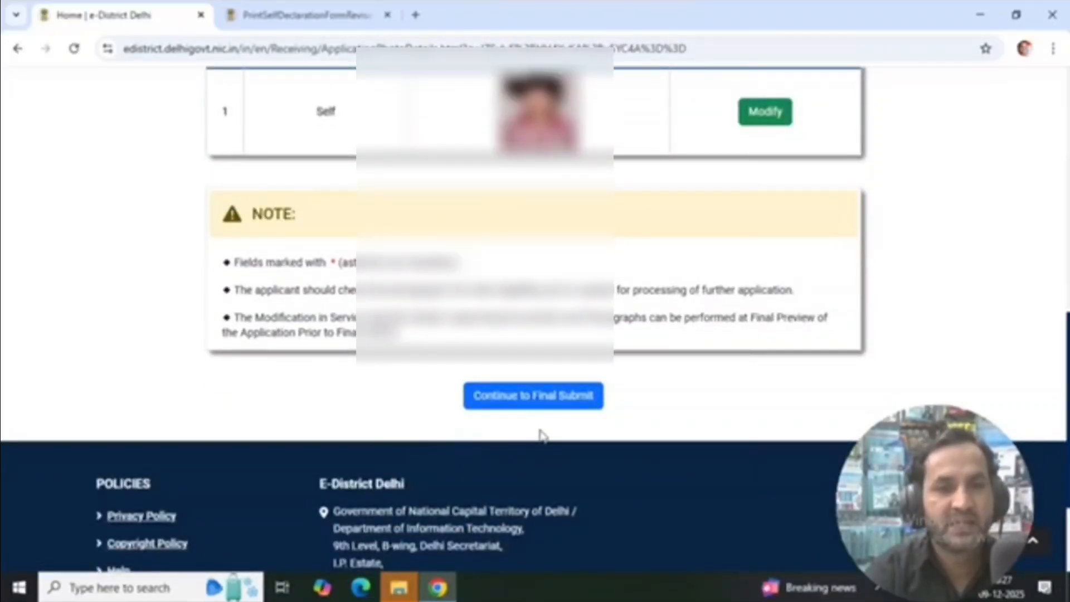
pyautogui.click(534, 394)
# Review the application preview, final submit the OBC certificate application with confirmation, and acknowledge the OTP notice
pyautogui.scroll(-10, 536, 397)
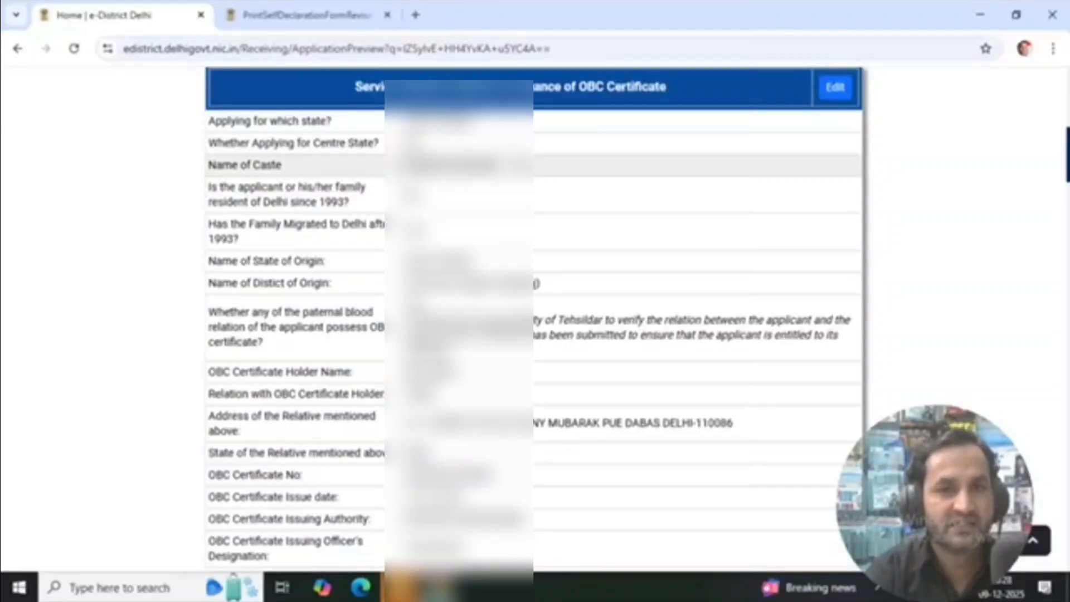
pyautogui.scroll(-15, 655, 320)
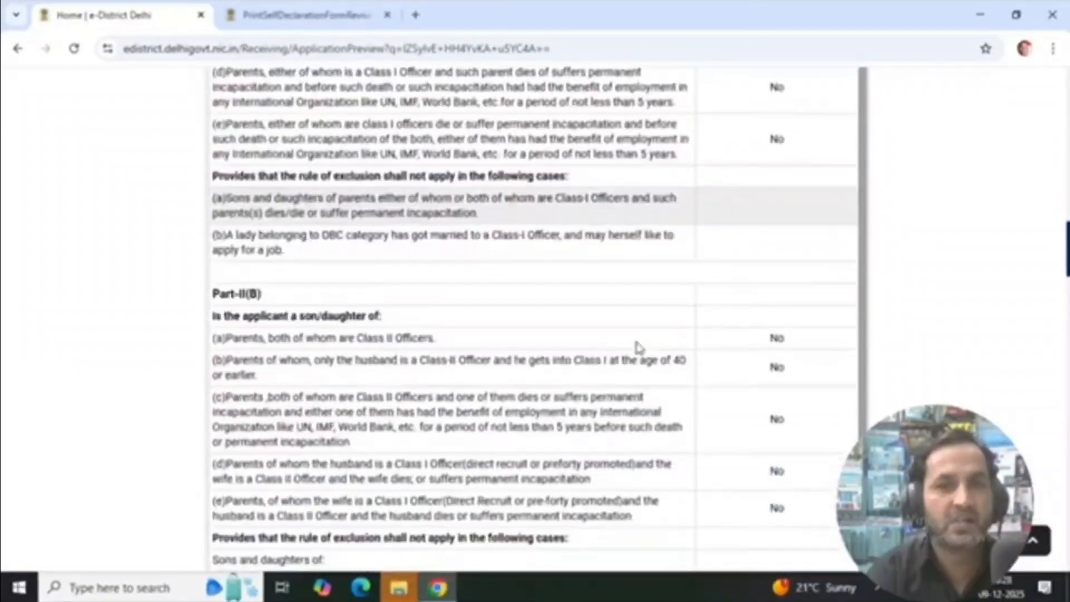
pyautogui.scroll(-20, 638, 346)
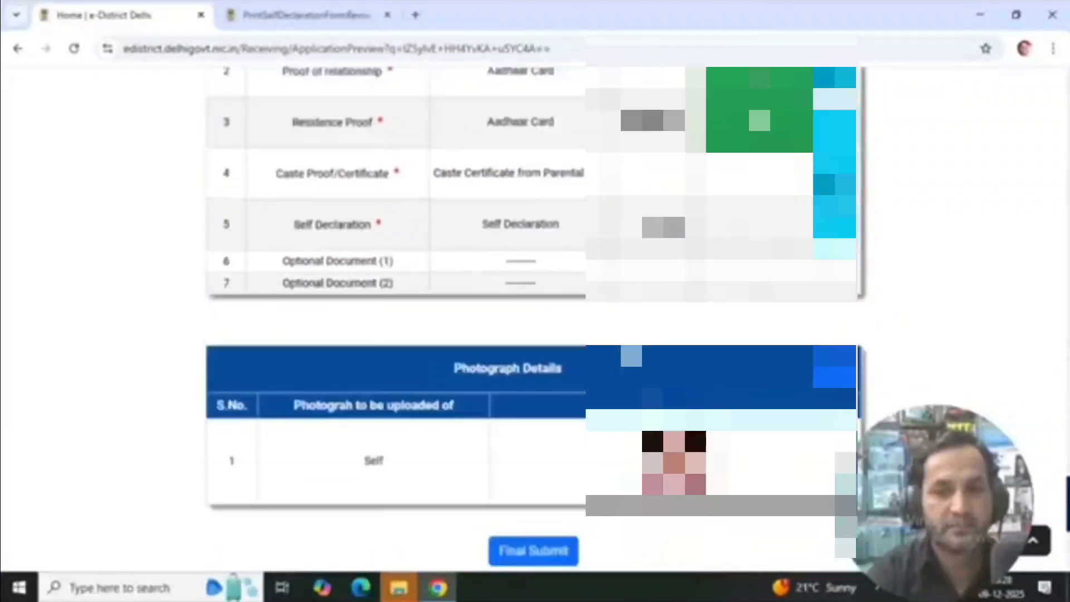
pyautogui.scroll(-3, 628, 357)
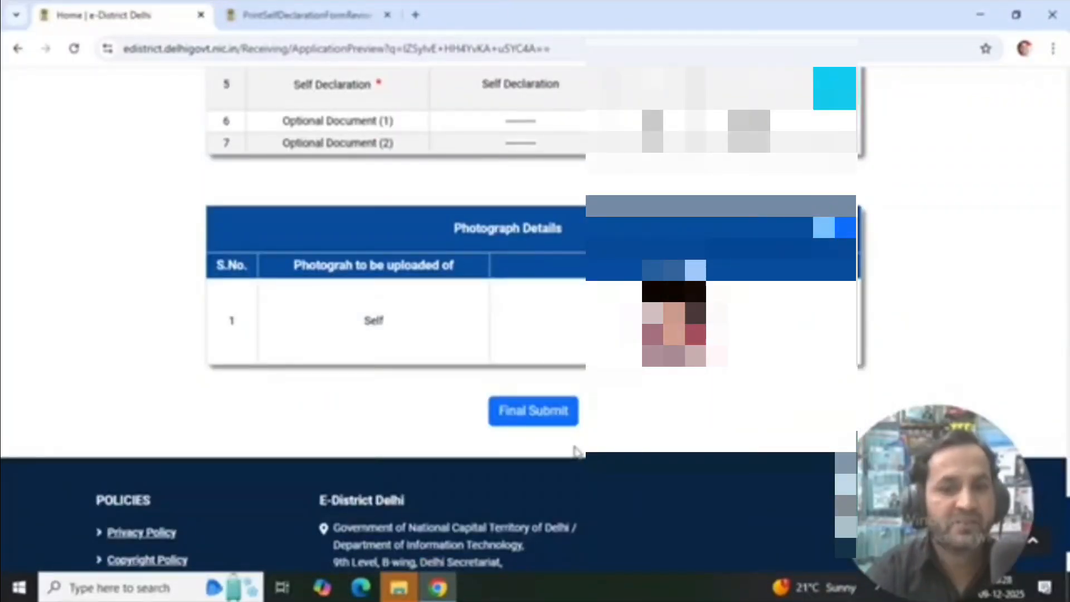
pyautogui.click(555, 413)
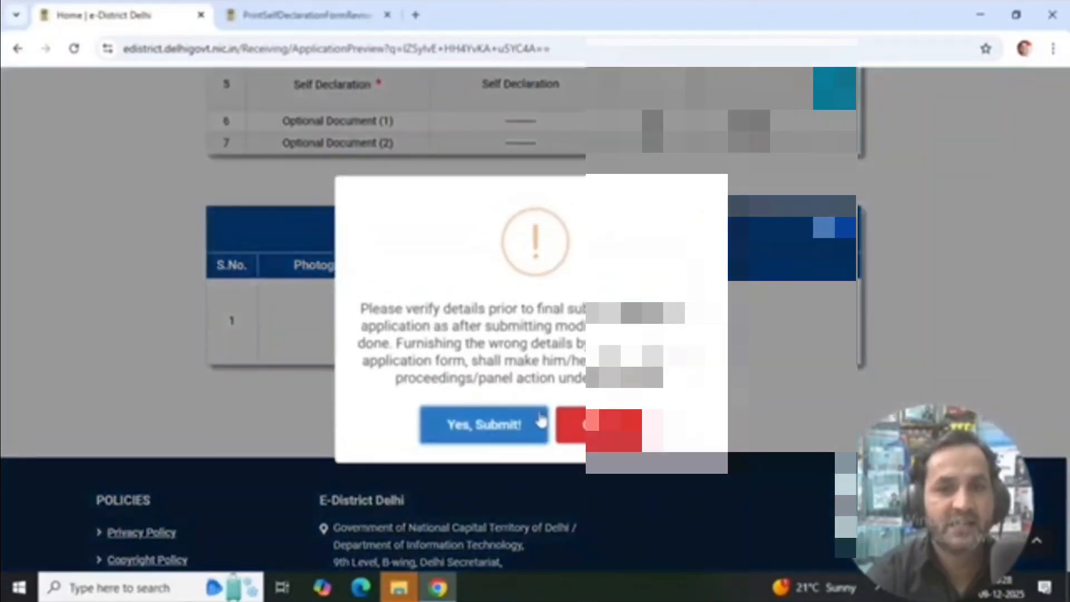
pyautogui.moveTo(360, 307); pyautogui.dragTo(717, 357)
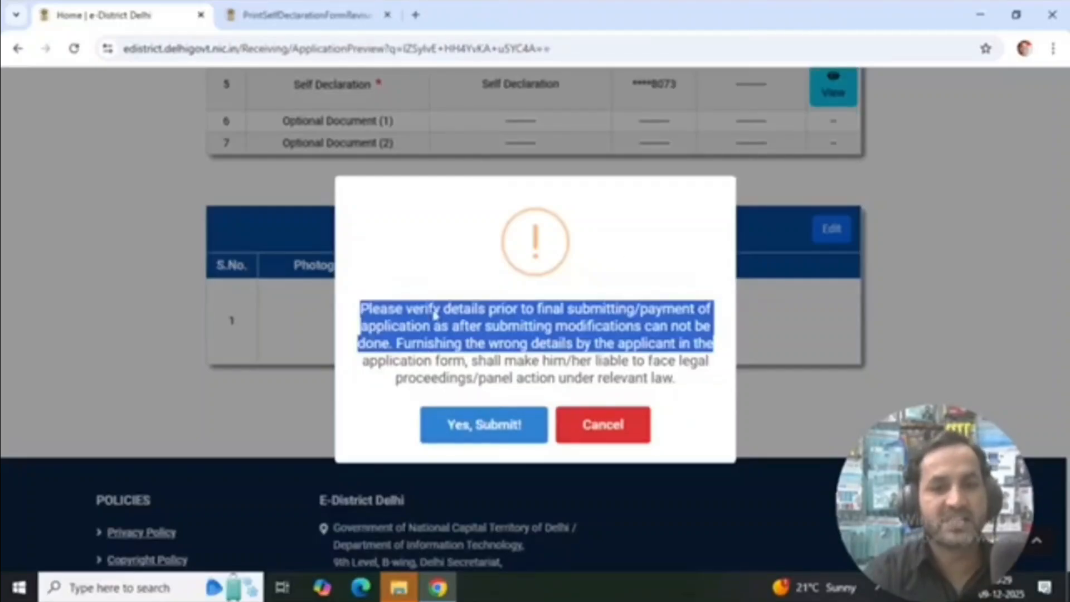
pyautogui.click(449, 472)
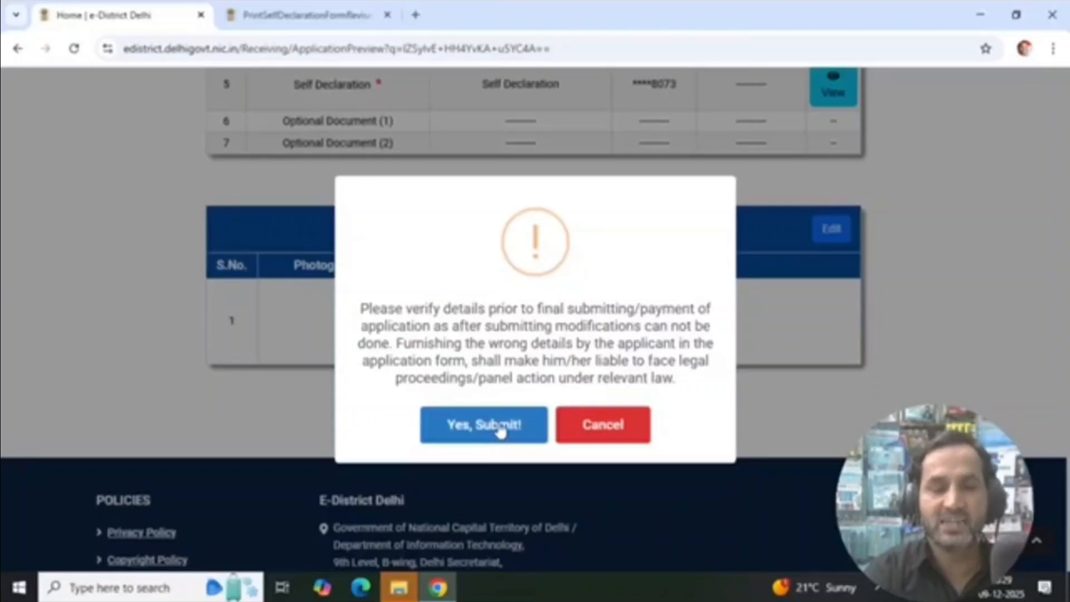
pyautogui.click(500, 431)
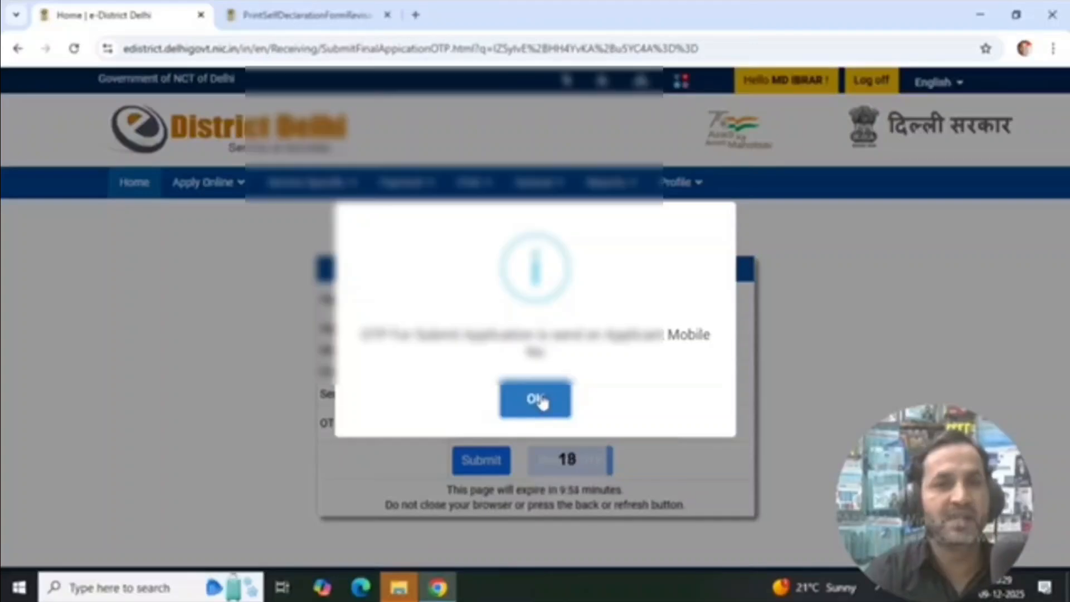
pyautogui.click(542, 402)
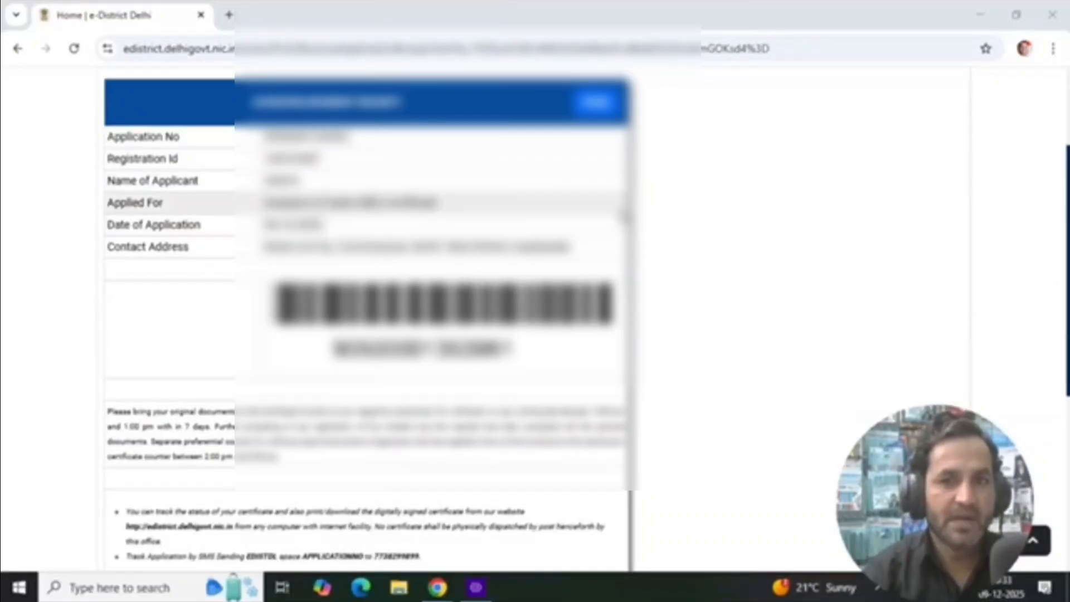
# Read the acknowledgement receipt's instructions on bringing original documents for verification and tracking the application
pyautogui.scroll(-2, 368, 423)
pyautogui.scroll(-2, 366, 440)
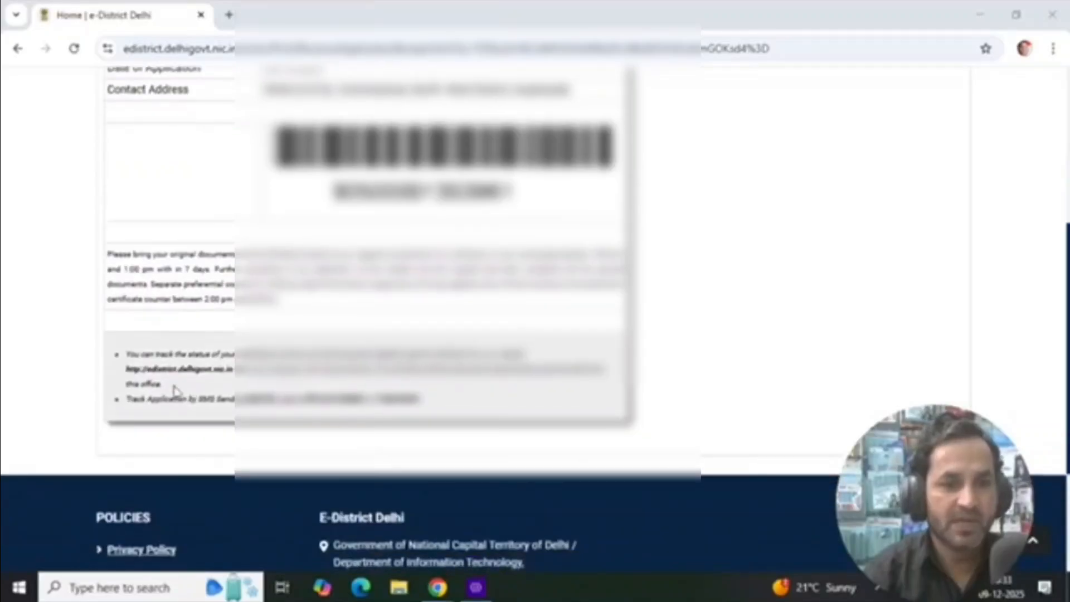
pyautogui.moveTo(171, 255); pyautogui.dragTo(616, 252)
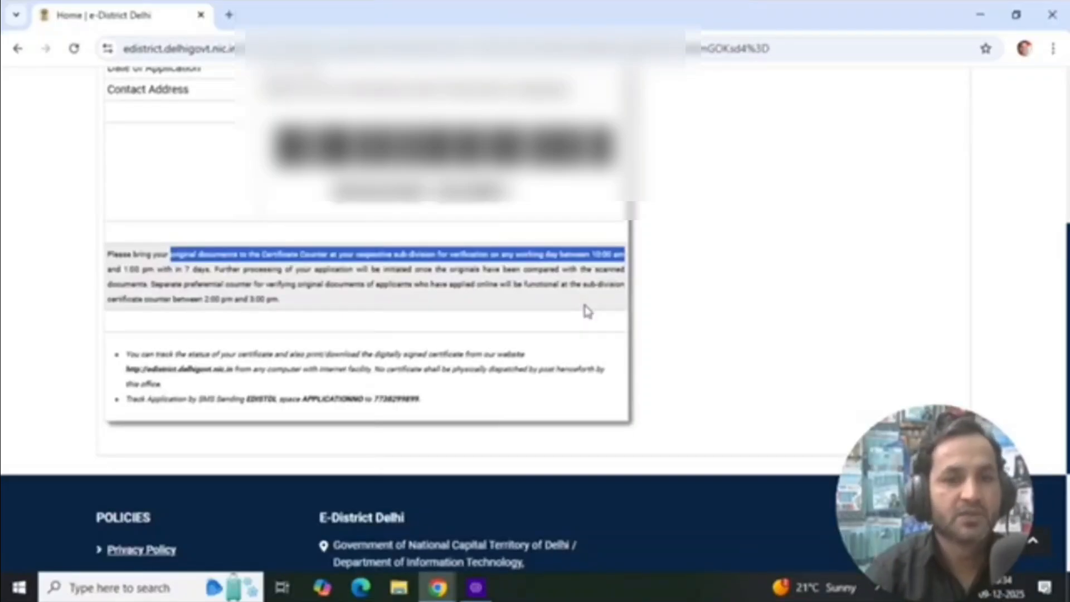
pyautogui.click(477, 316)
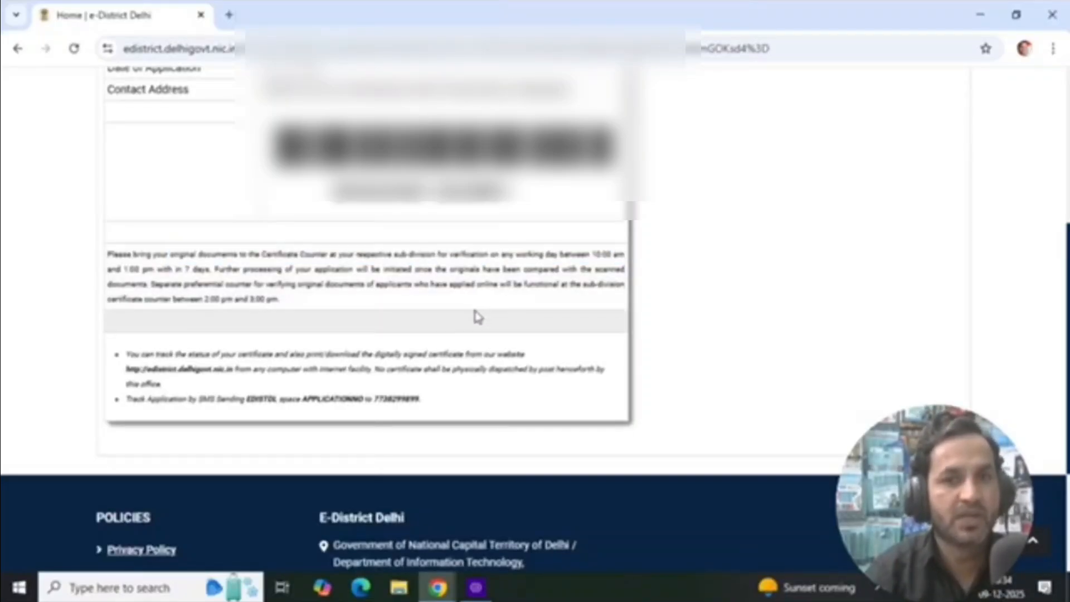